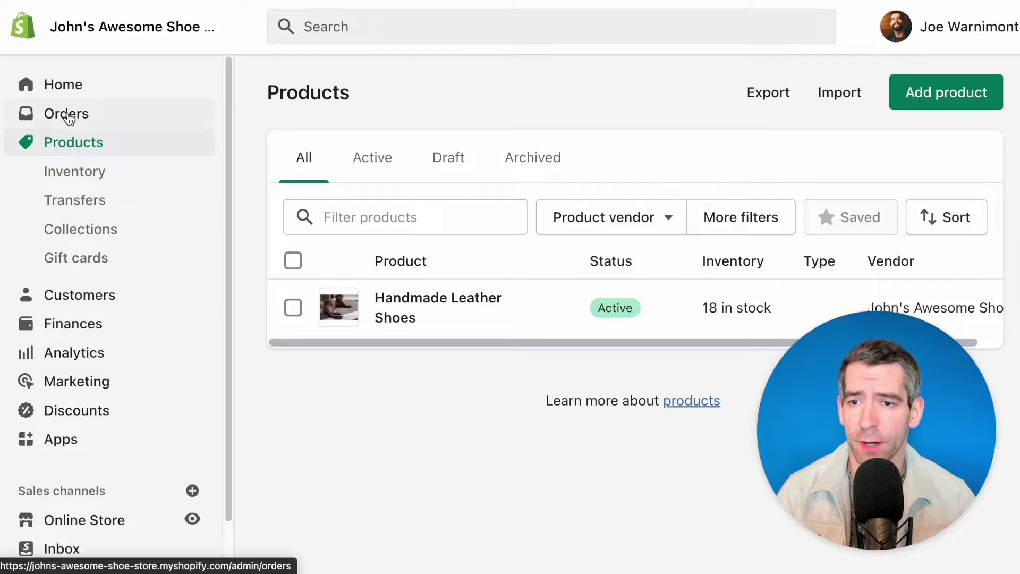
Look through the store admin's product, customer and finance sections.
click(70, 119)
click(79, 208)
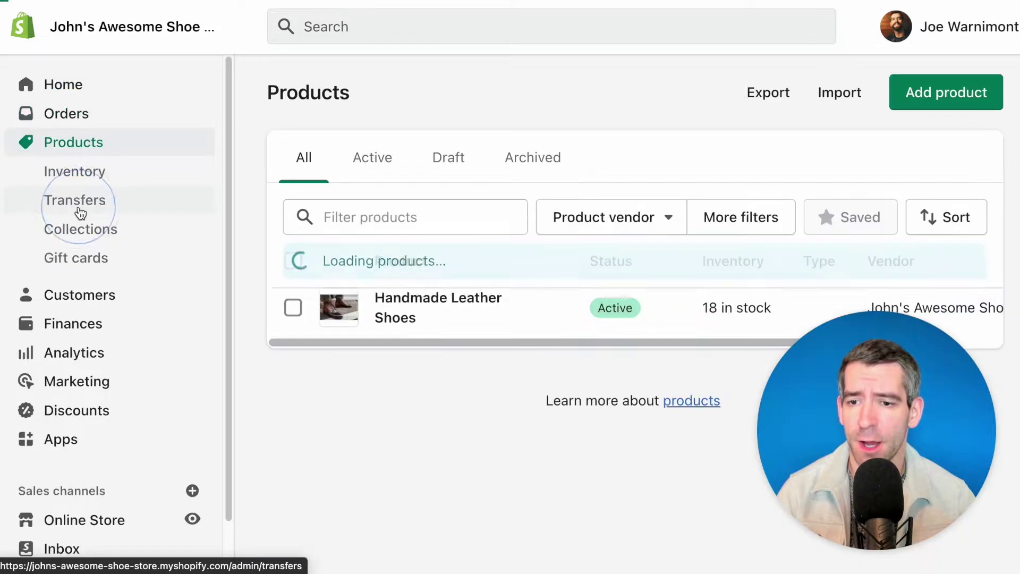
click(90, 307)
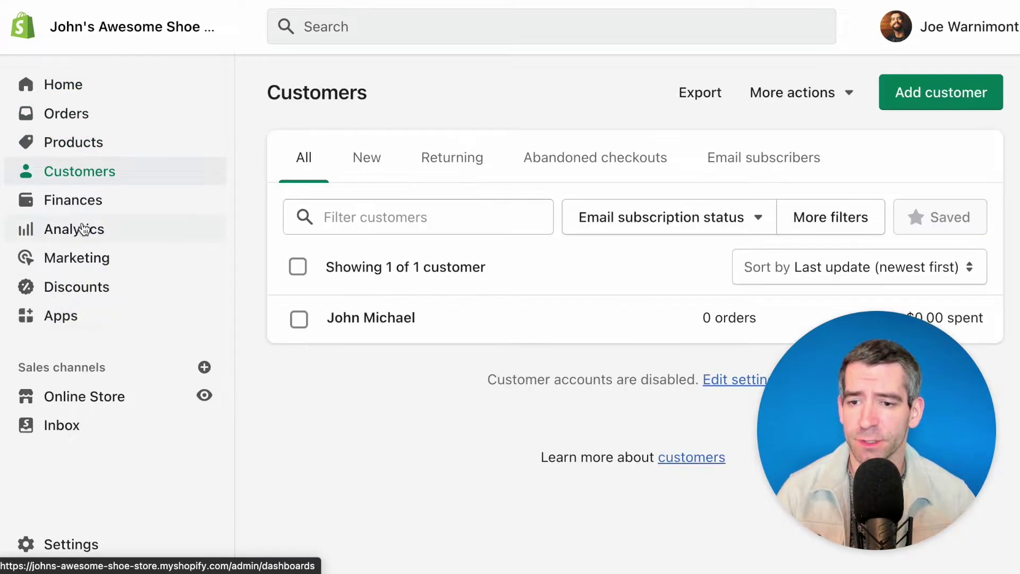
click(85, 199)
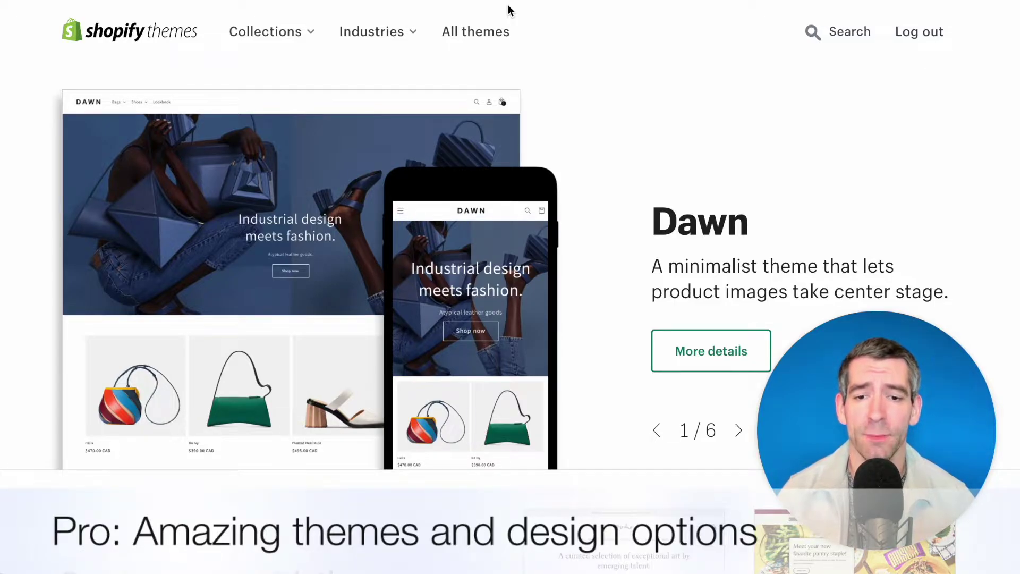
Switch to the Shopify themes site and browse the Dawn theme showcase and the themes below it.
scroll(609, 158, down, 2)
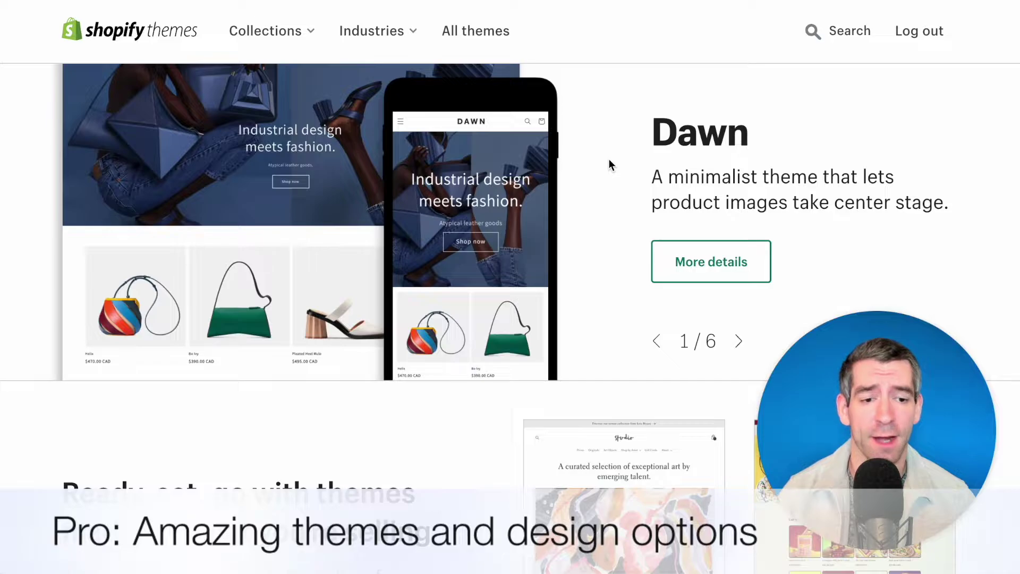
scroll(609, 158, up, 1)
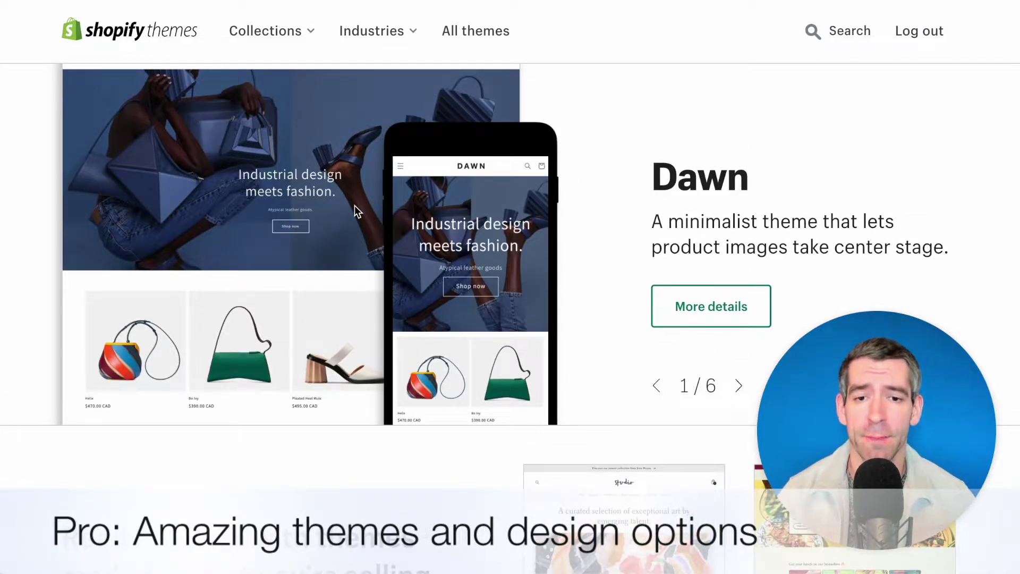
scroll(355, 211, down, 7)
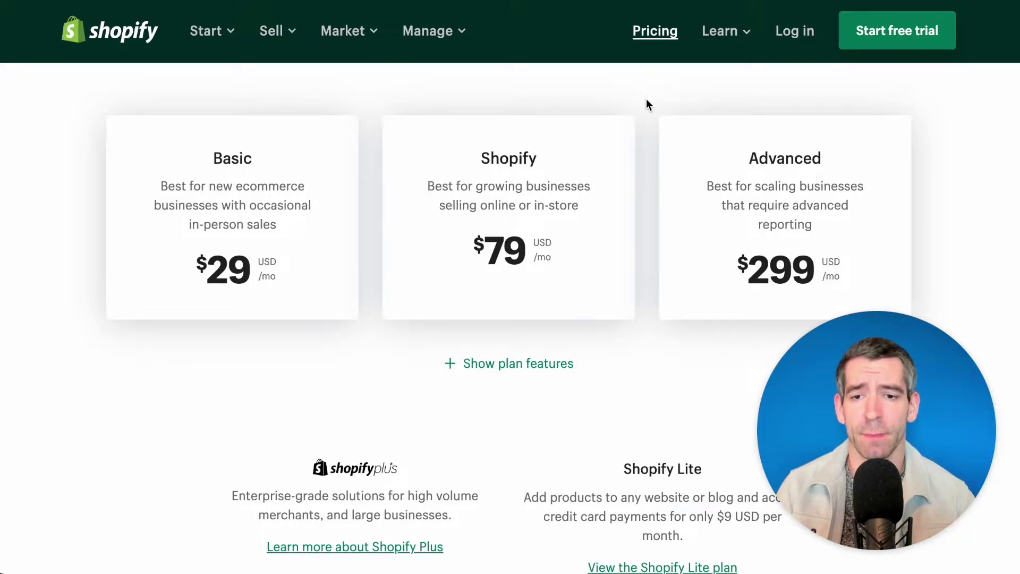
Show the plan features on the Shopify pricing page and examine the plan comparison table.
scroll(609, 98, down, 1)
scroll(608, 97, up, 1)
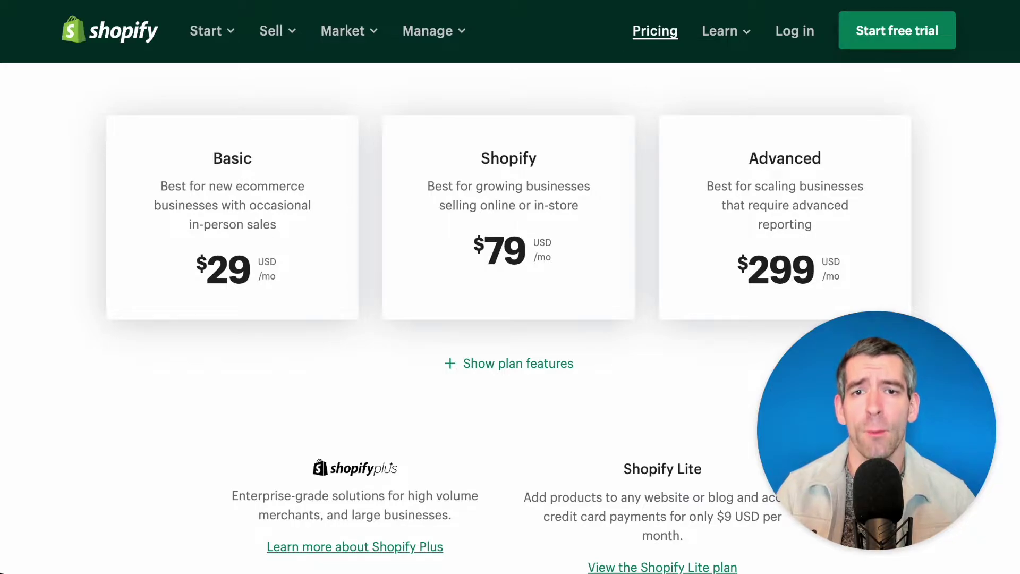
click(544, 366)
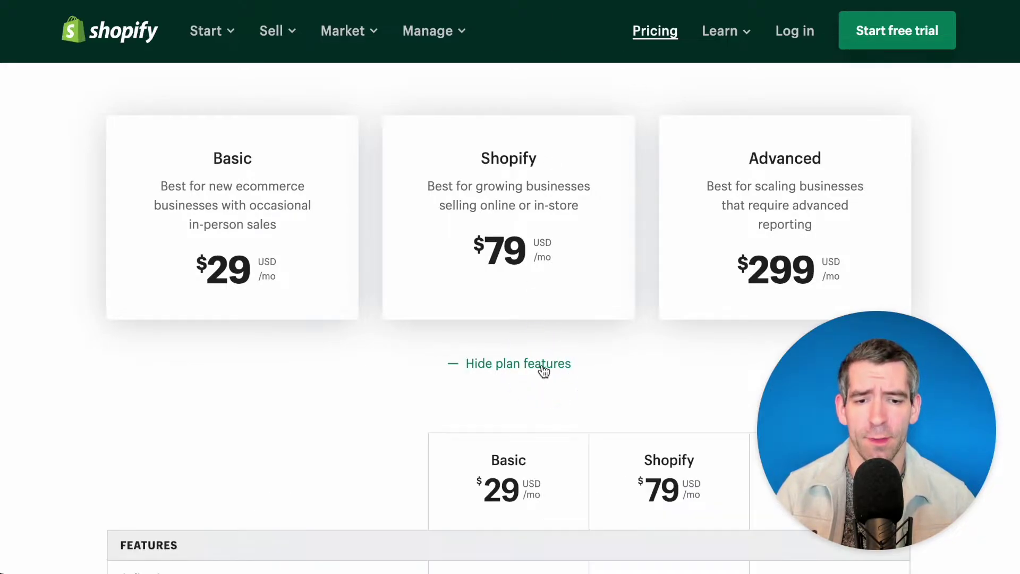
scroll(505, 322, down, 4)
scroll(505, 318, down, 3)
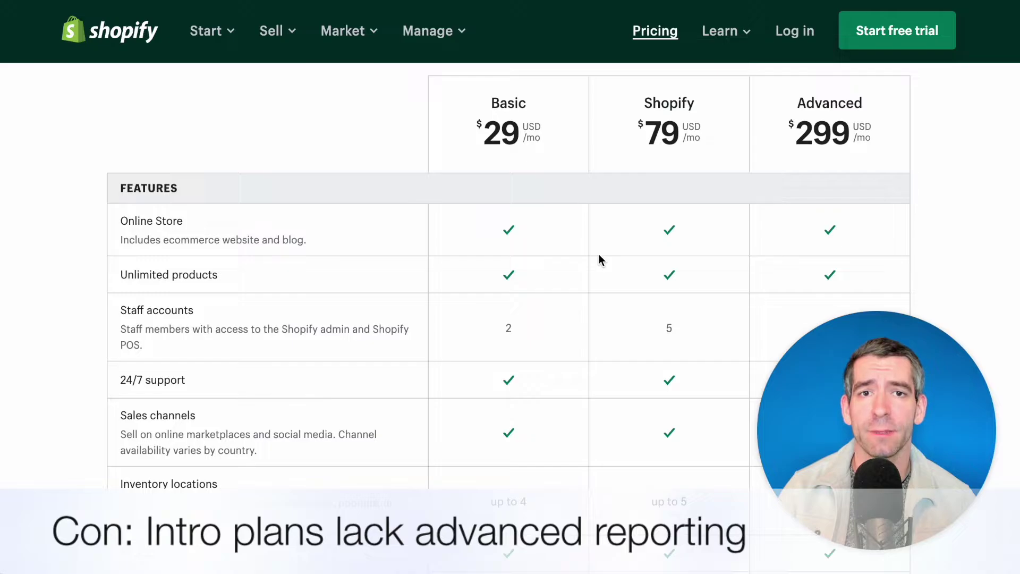
Compare the Reports feature across the Basic, Shopify and Advanced plans in the feature table.
scroll(598, 254, down, 10)
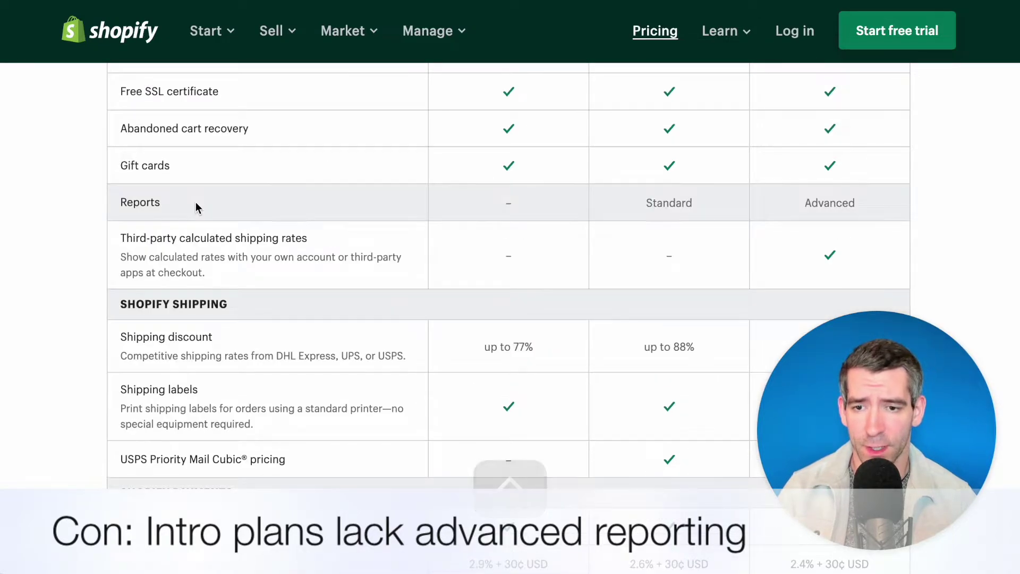
click(149, 203)
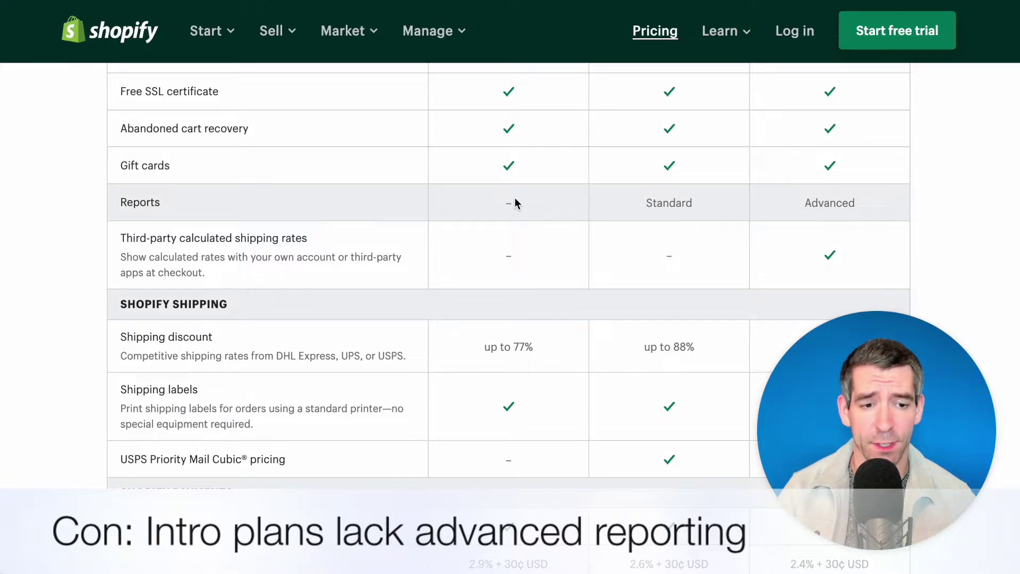
scroll(515, 202, up, 15)
scroll(515, 204, down, 5)
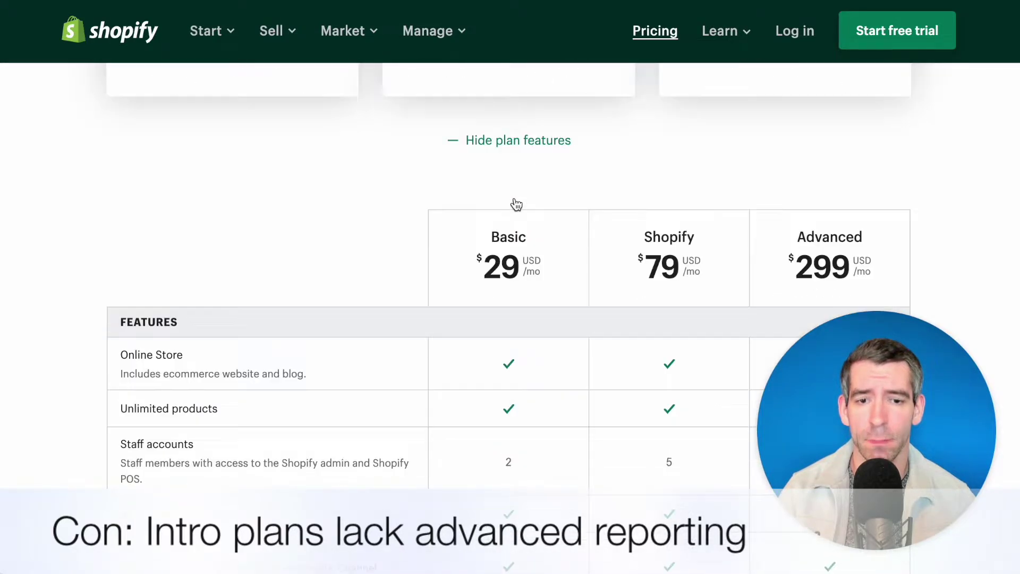
scroll(514, 201, down, 12)
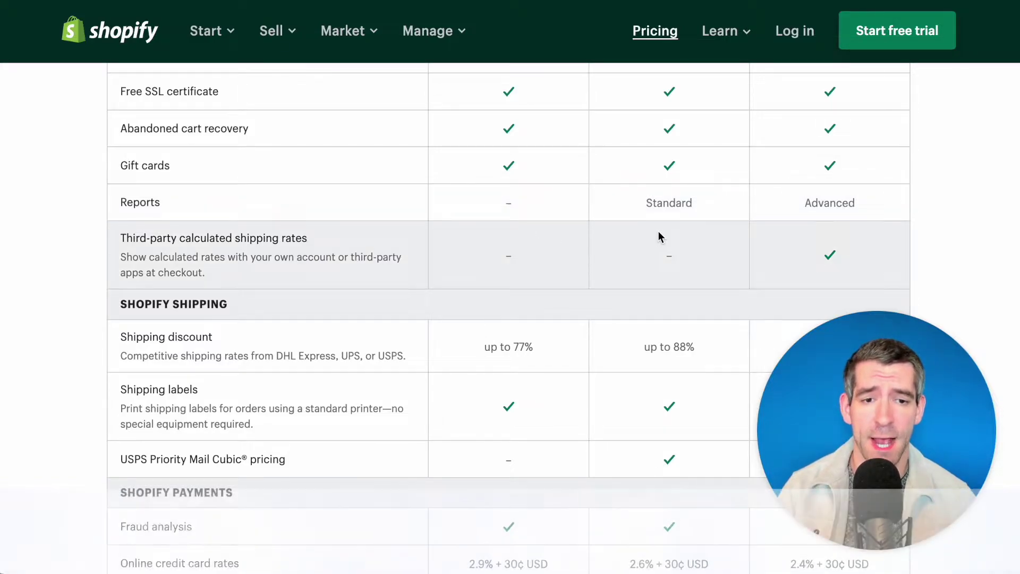
double_click(823, 202)
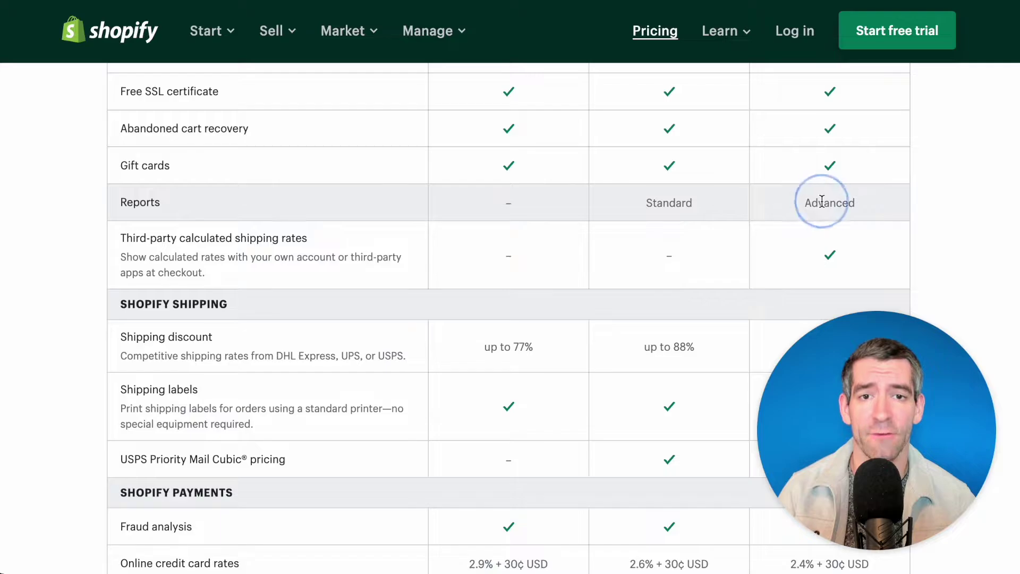
scroll(822, 201, up, 3)
scroll(822, 201, up, 7)
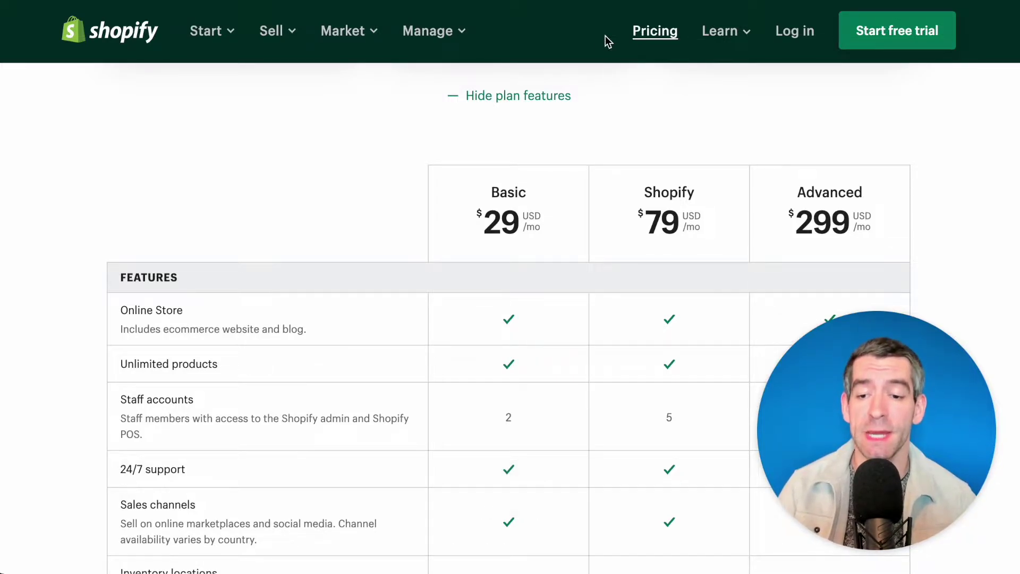
Examine the Shopify Payments section and compare each plan's transaction fee for not using Shopify Payments.
scroll(455, 197, down, 5)
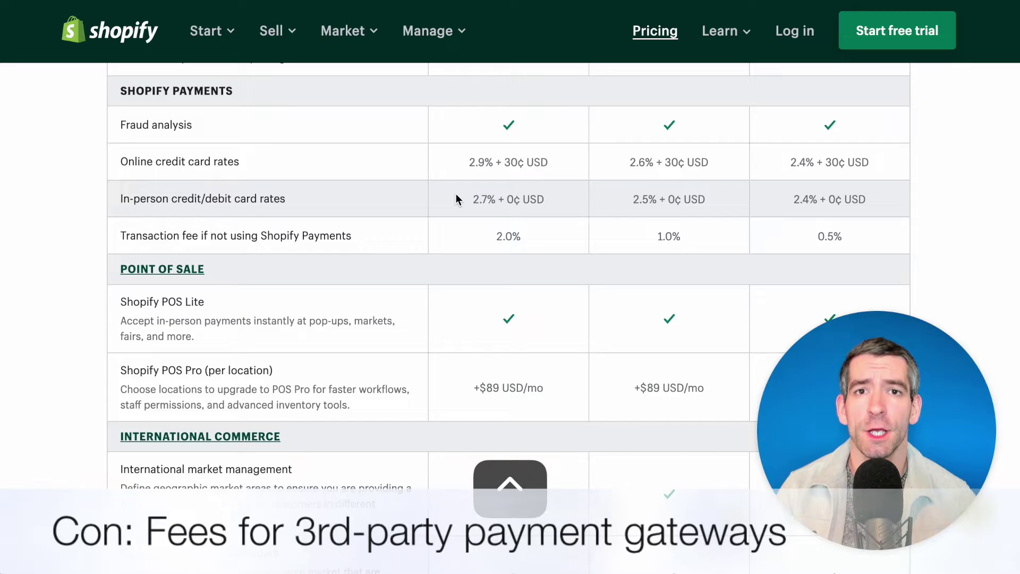
triple_click(228, 91)
click(375, 95)
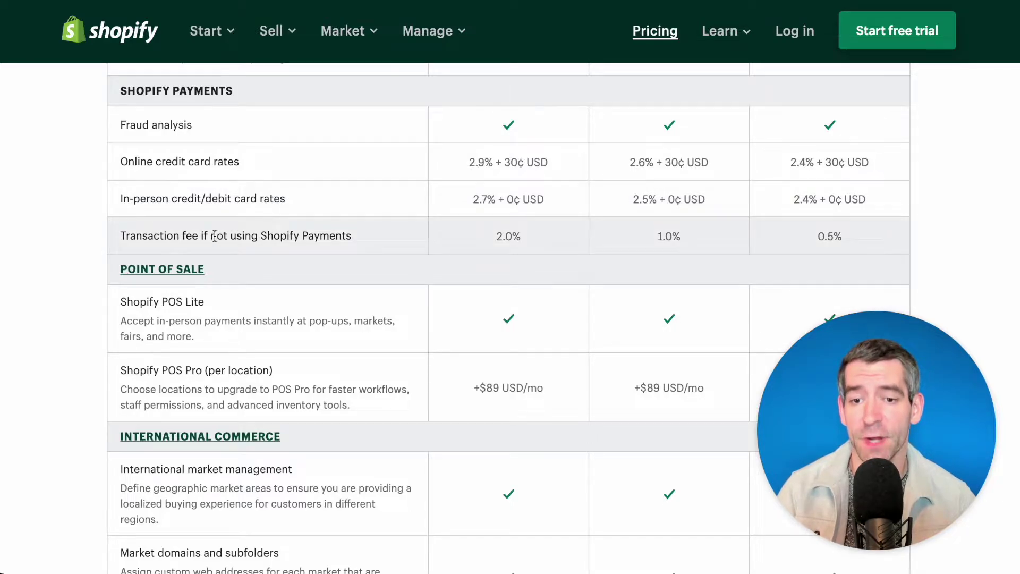
click(510, 236)
click(661, 236)
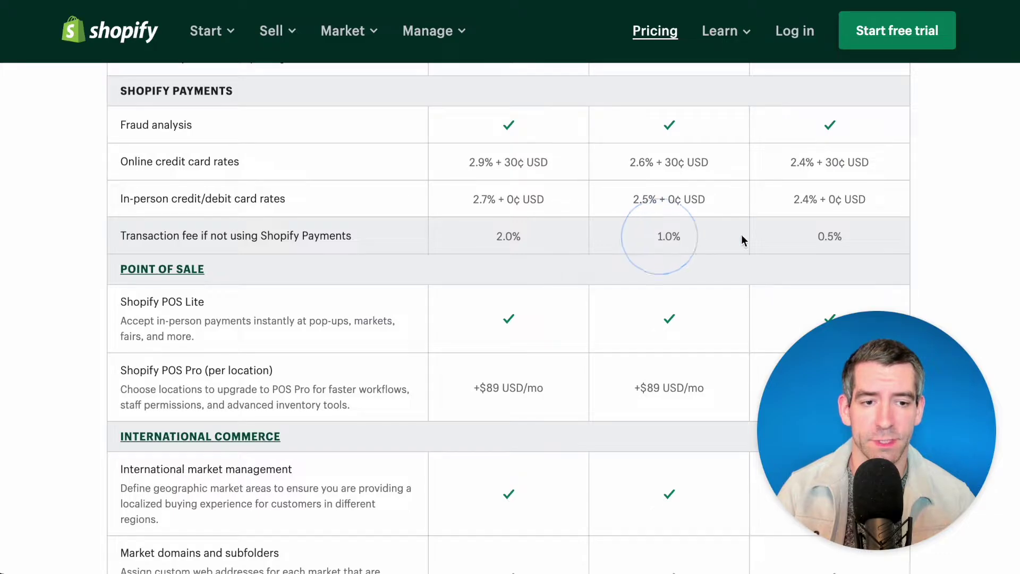
click(822, 234)
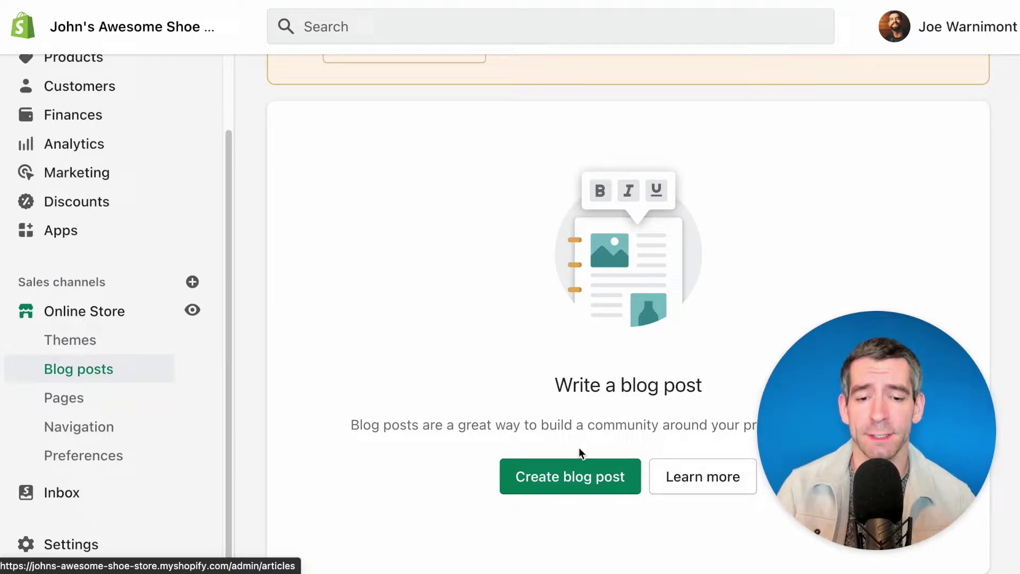
Open a new blog post in the store admin and review its title, content, excerpt, search listing, visibility and featured image settings.
click(582, 477)
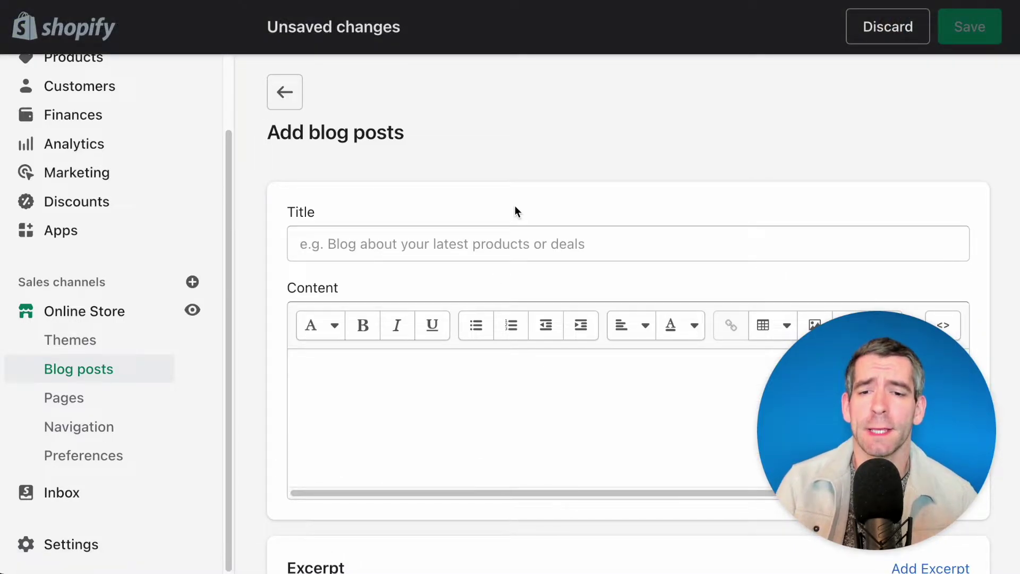
scroll(514, 207, down, 3)
click(434, 159)
click(435, 298)
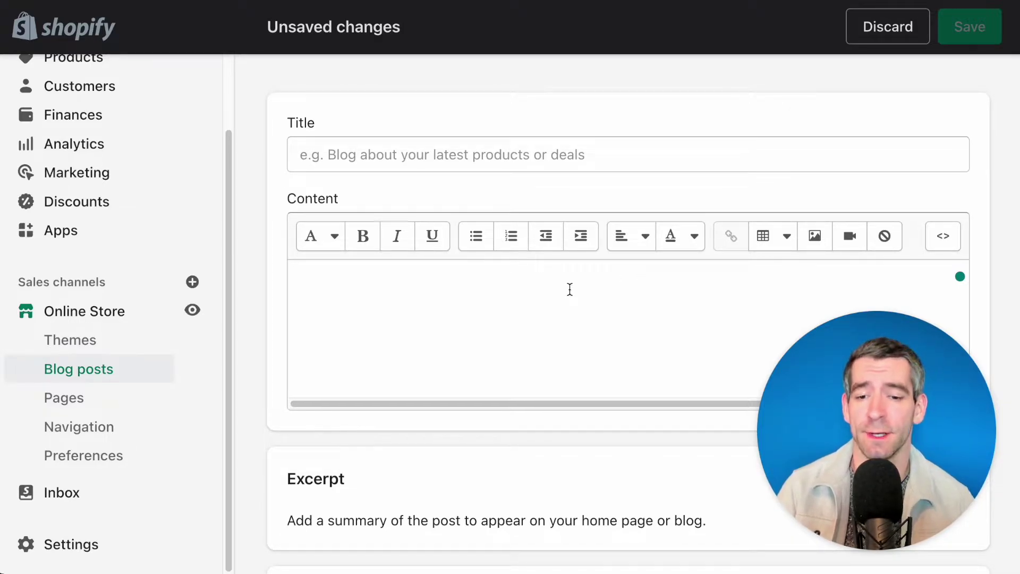
scroll(545, 289, down, 6)
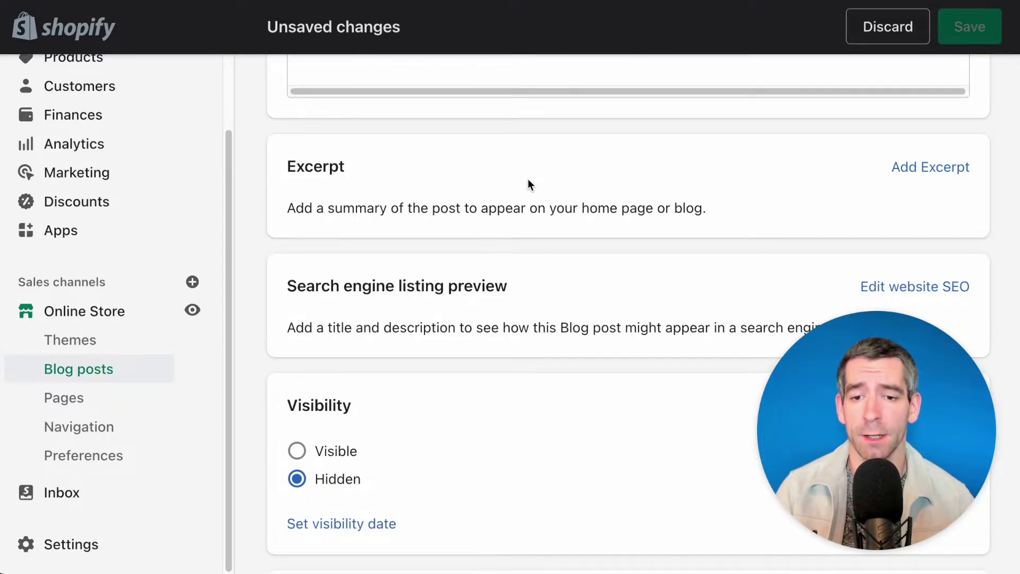
scroll(528, 179, down, 12)
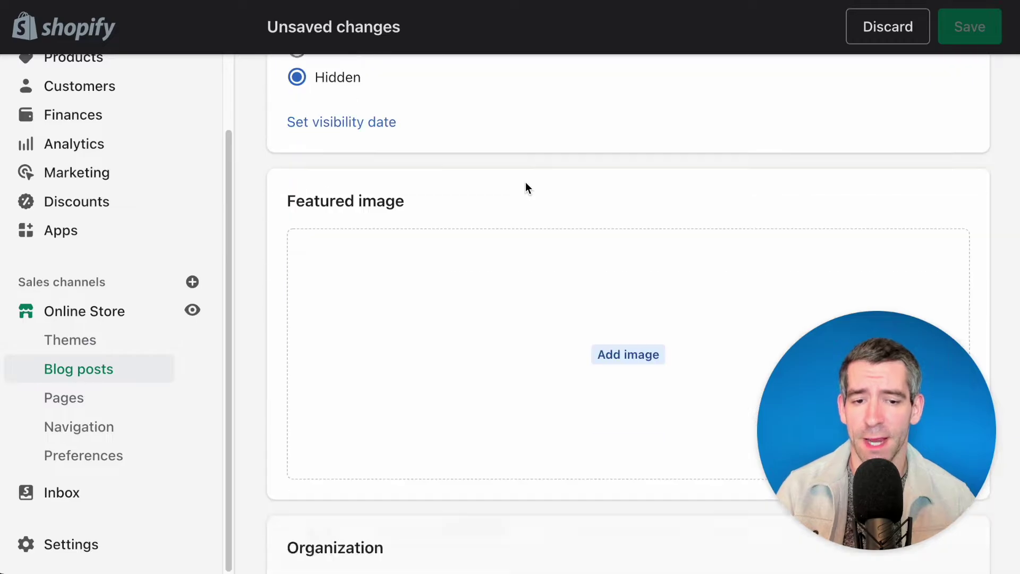
scroll(525, 182, down, 5)
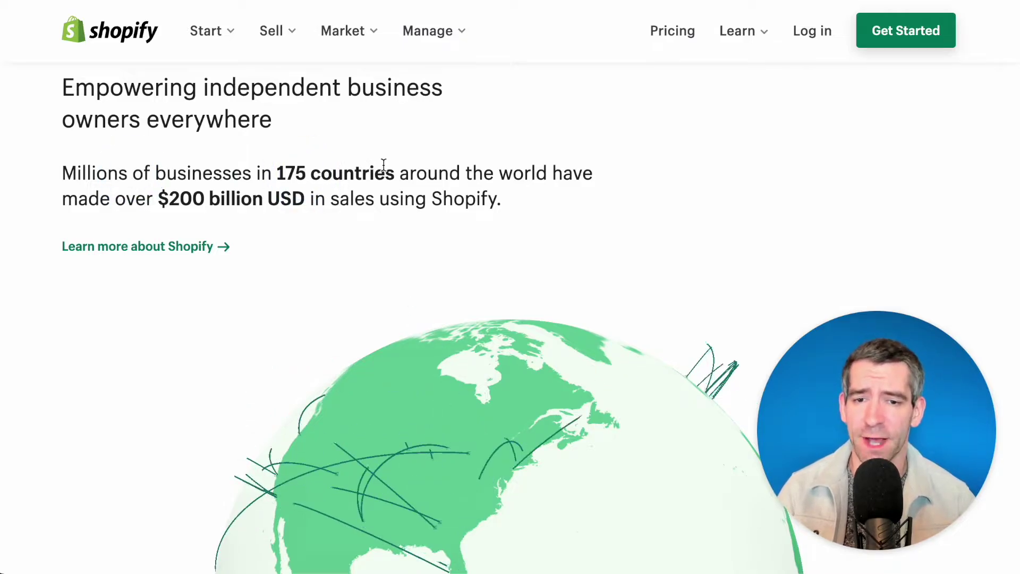
click(197, 197)
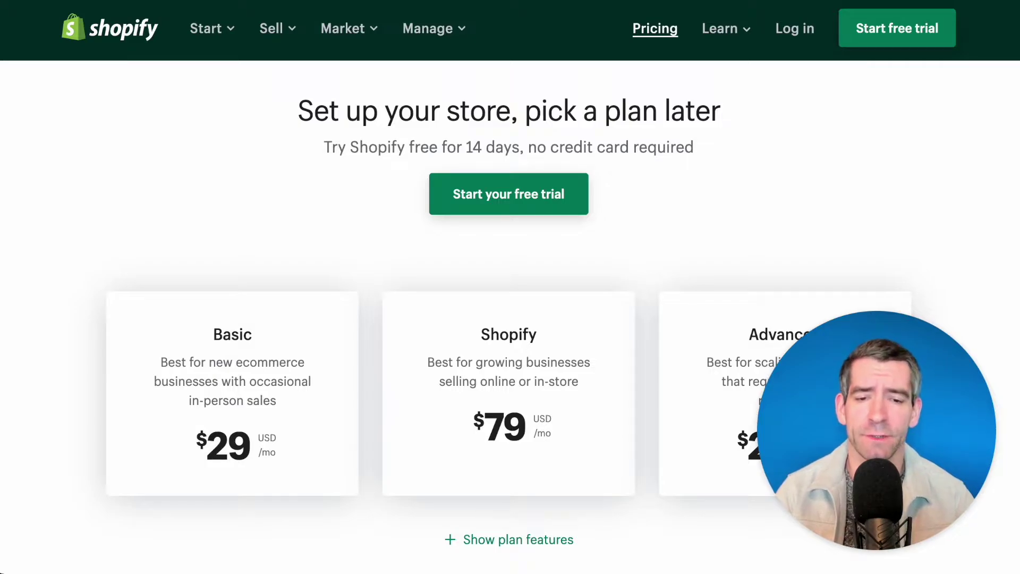
Review the names and monthly prices of the Basic, Shopify and Advanced plans on the pricing page.
scroll(406, 158, down, 3)
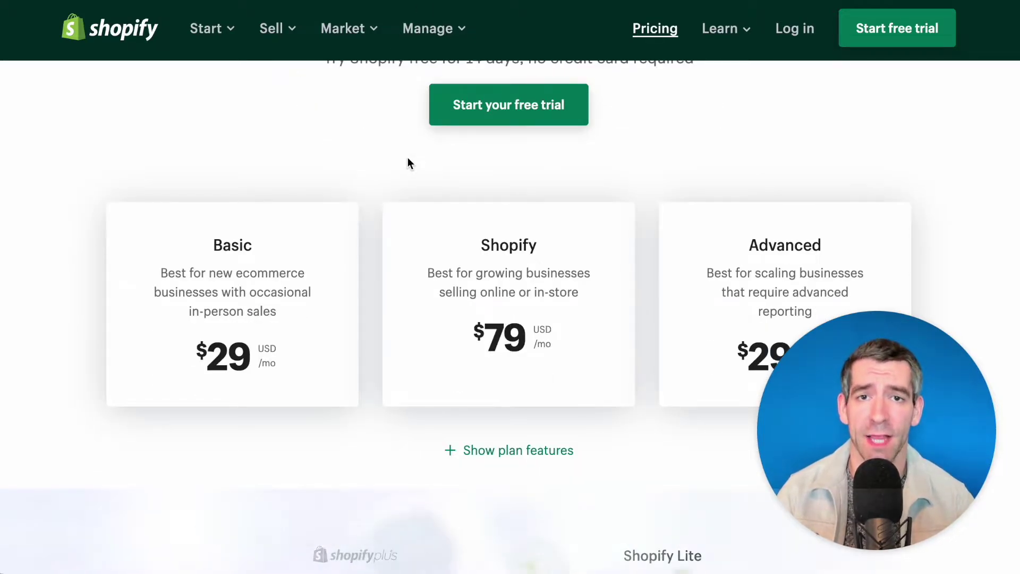
scroll(409, 160, down, 3)
click(234, 155)
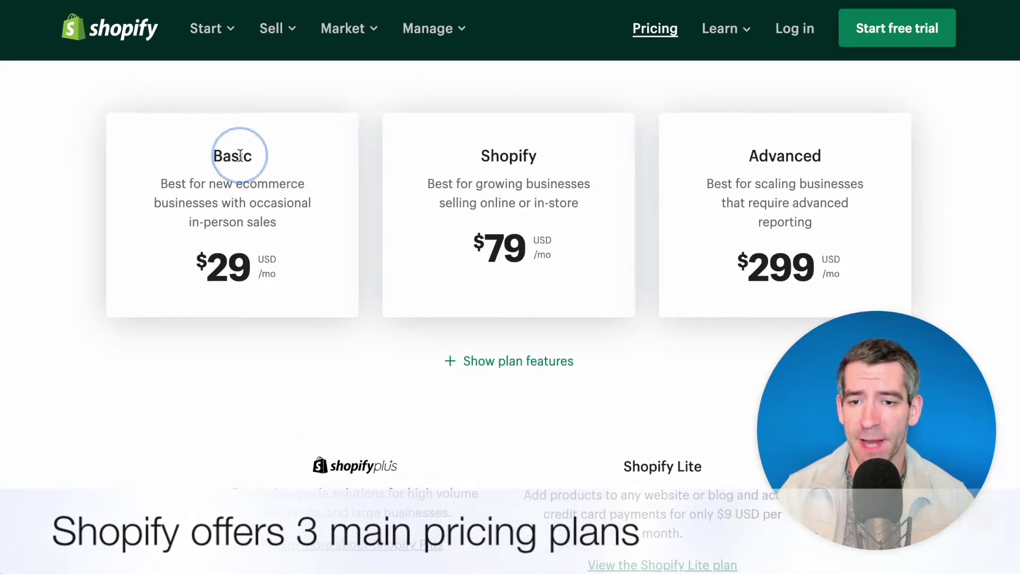
click(524, 155)
click(794, 157)
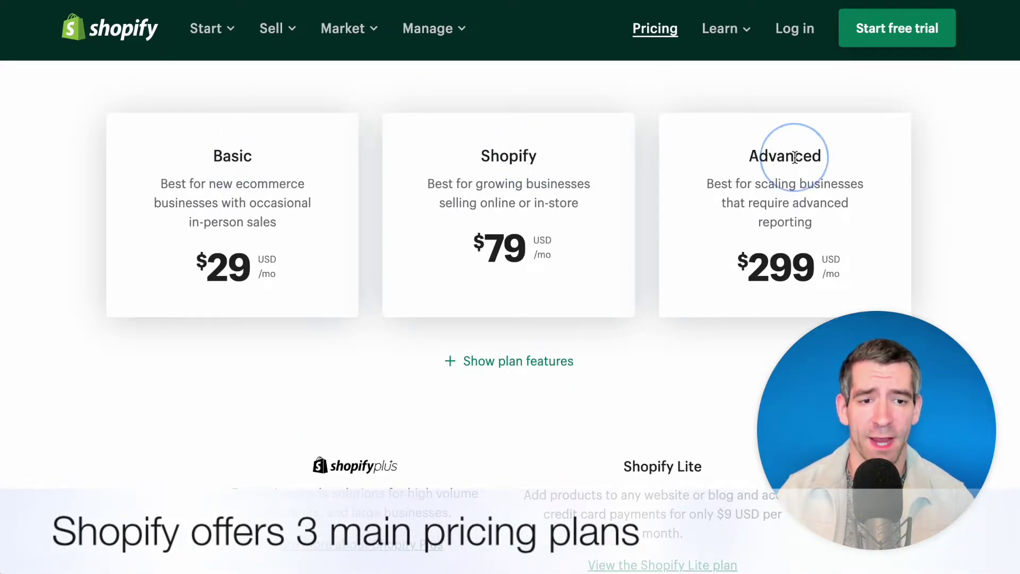
click(244, 255)
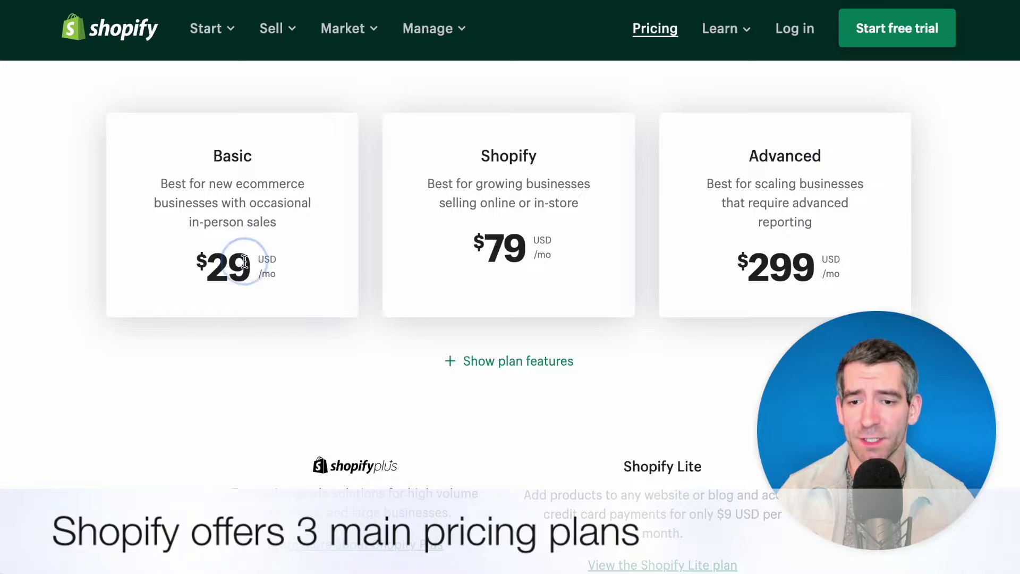
click(511, 260)
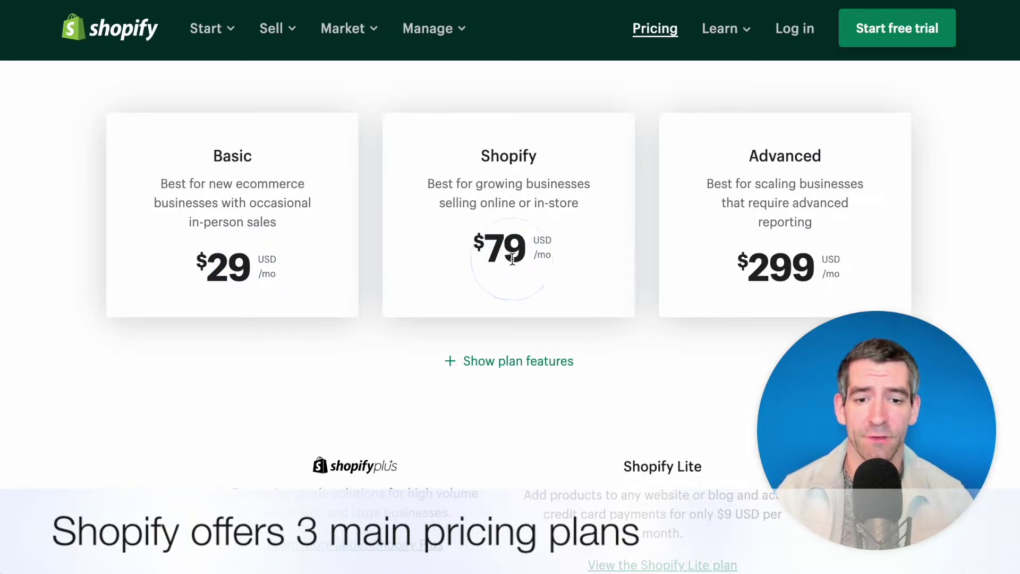
click(795, 269)
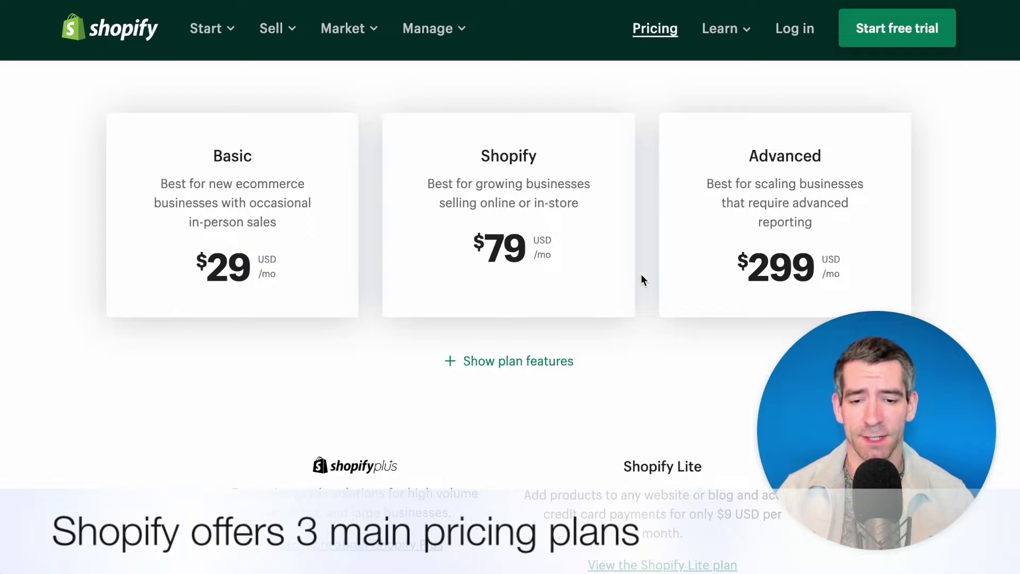
Examine the Shopify Lite plan description below the main pricing plans, highlighting the text about adding products to any website.
scroll(643, 280, down, 1)
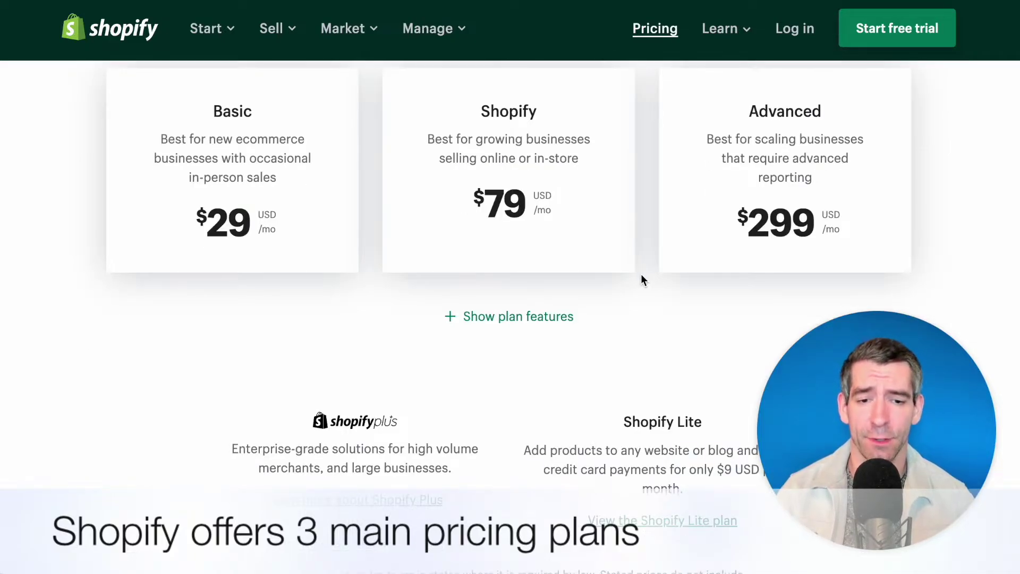
scroll(641, 277, down, 5)
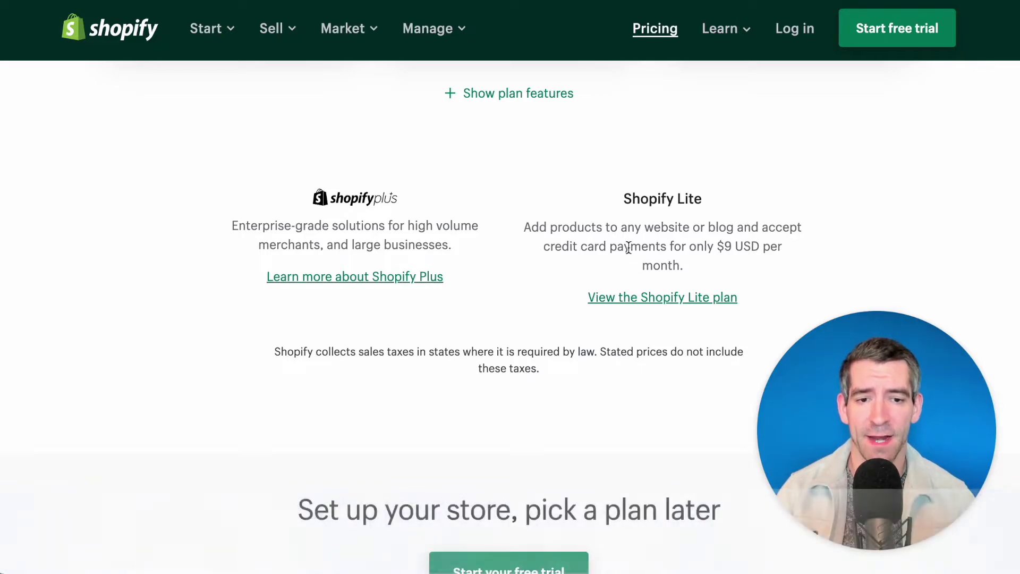
drag(575, 232, 708, 232)
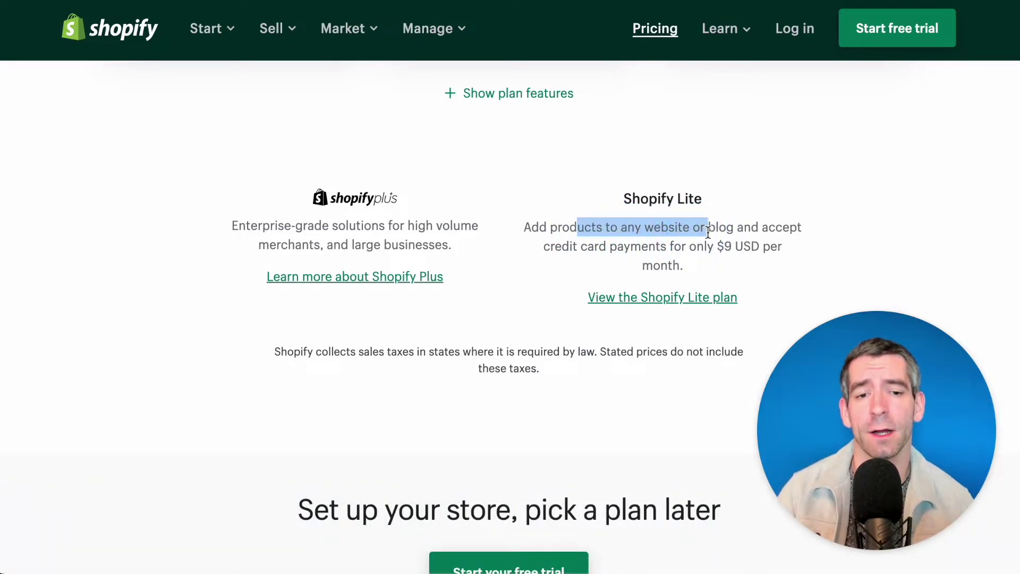
scroll(704, 232, down, 1)
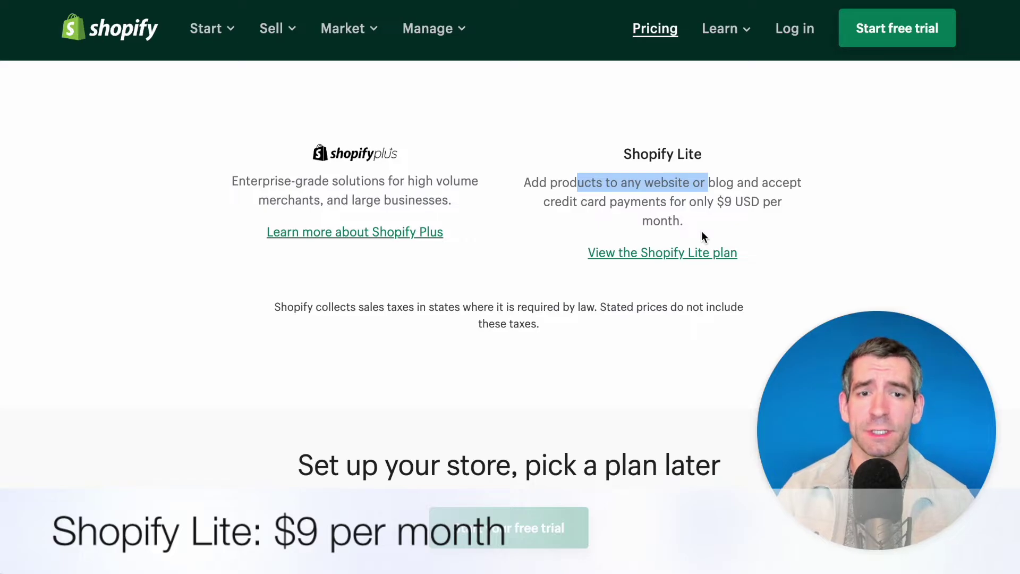
Open the Shopify Lite plan page and review its Buy Button, in-person credit card, custom invoice and support features.
click(702, 254)
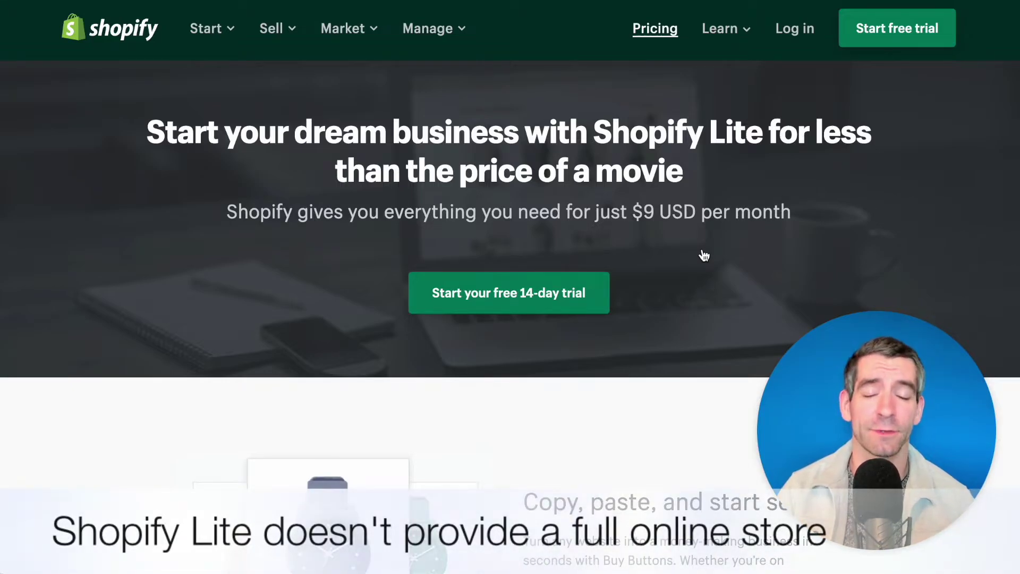
scroll(704, 255, down, 6)
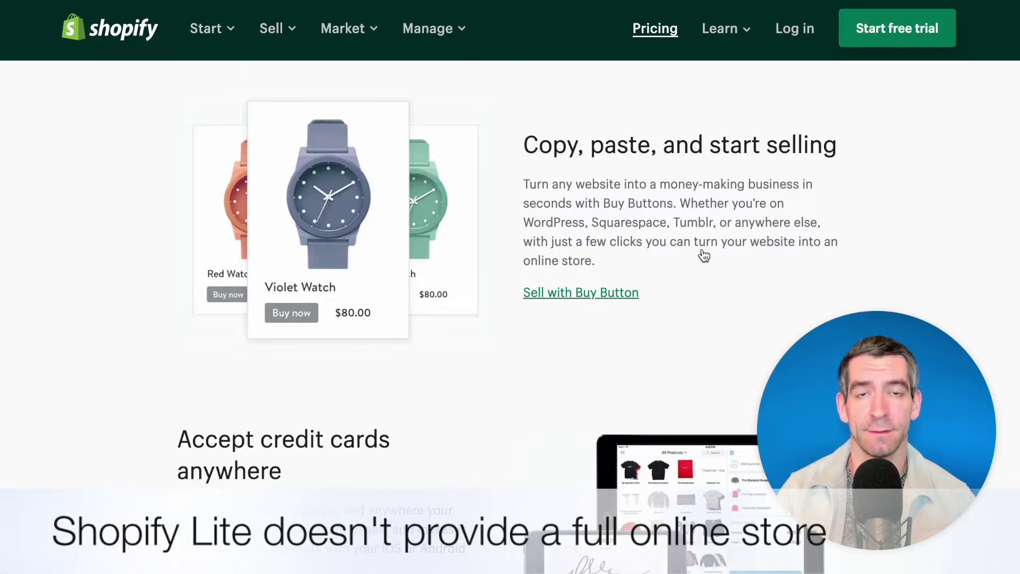
scroll(704, 255, down, 5)
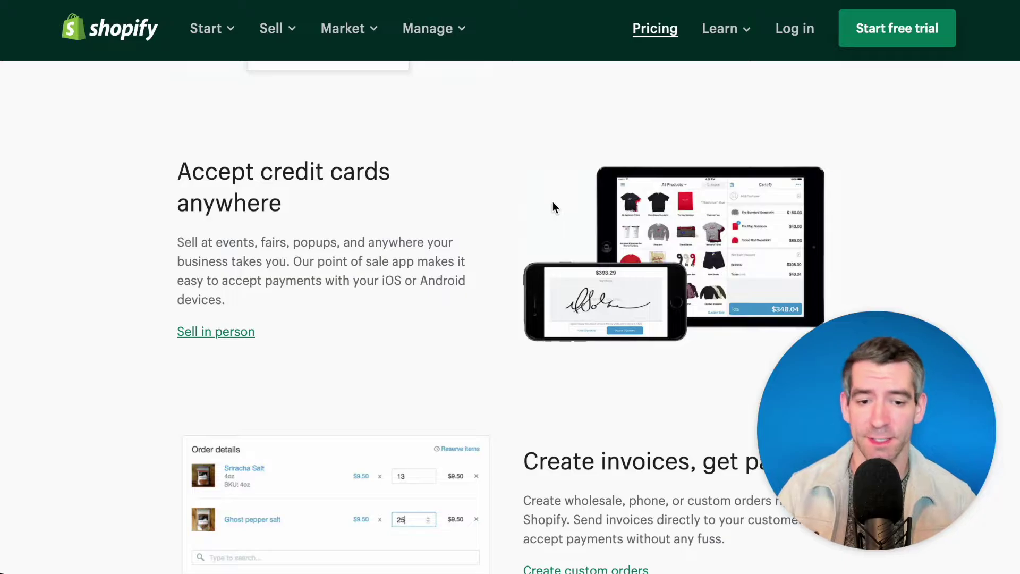
scroll(553, 204, down, 6)
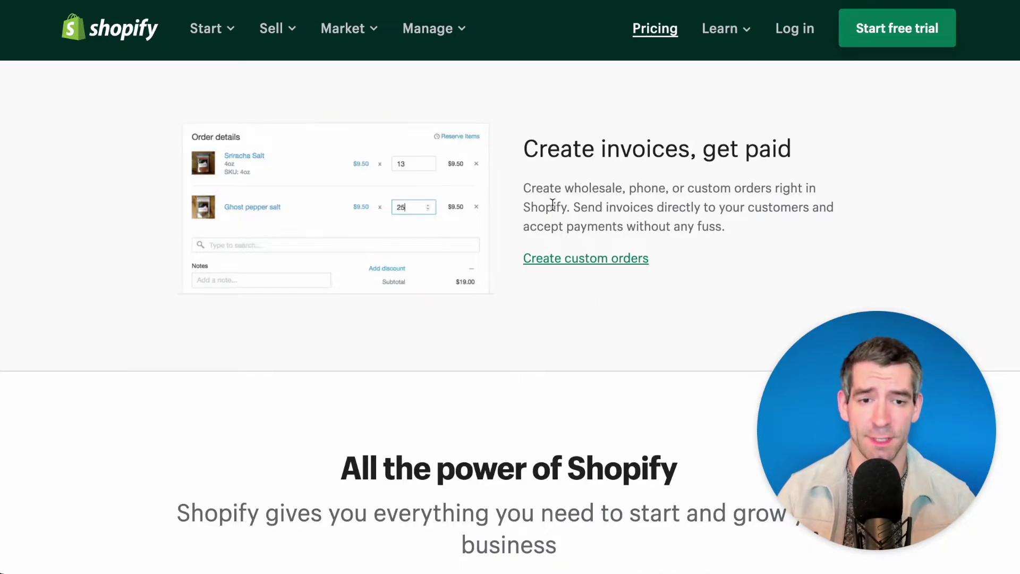
scroll(553, 204, down, 10)
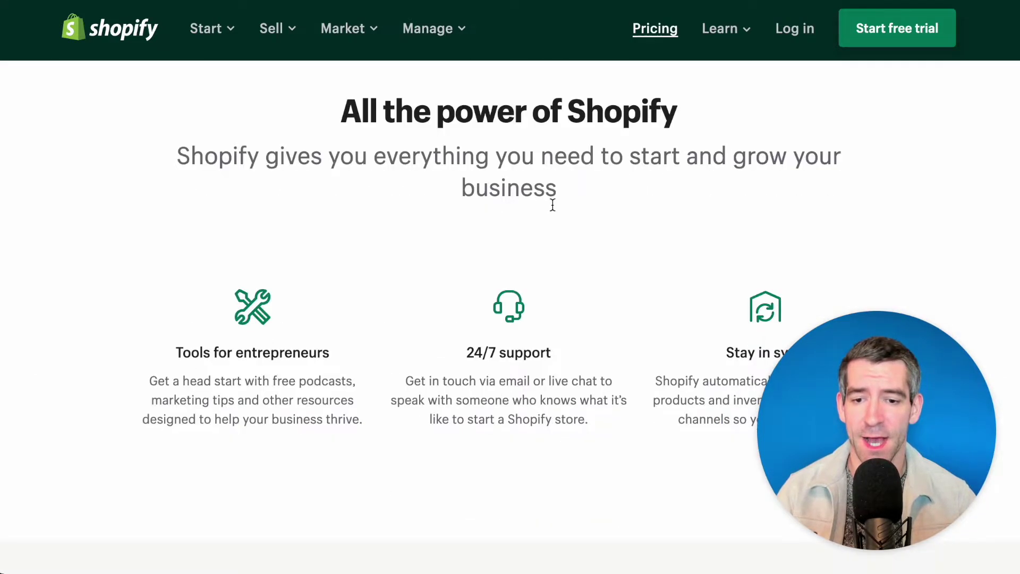
scroll(553, 204, up, 20)
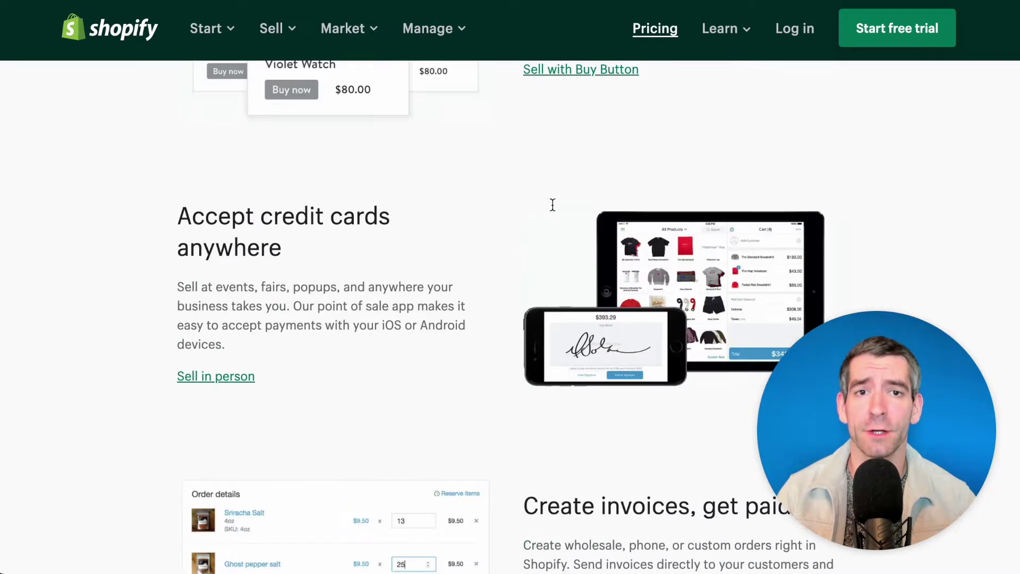
scroll(553, 204, up, 2)
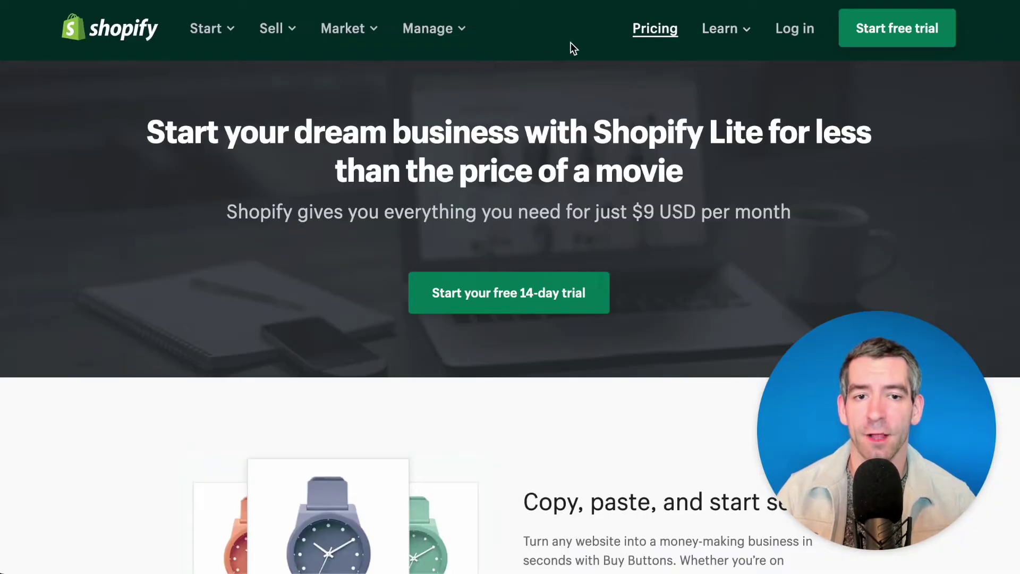
Return to the main pricing page and review the Basic, Shopify and Advanced plan cards.
click(657, 31)
scroll(315, 149, down, 5)
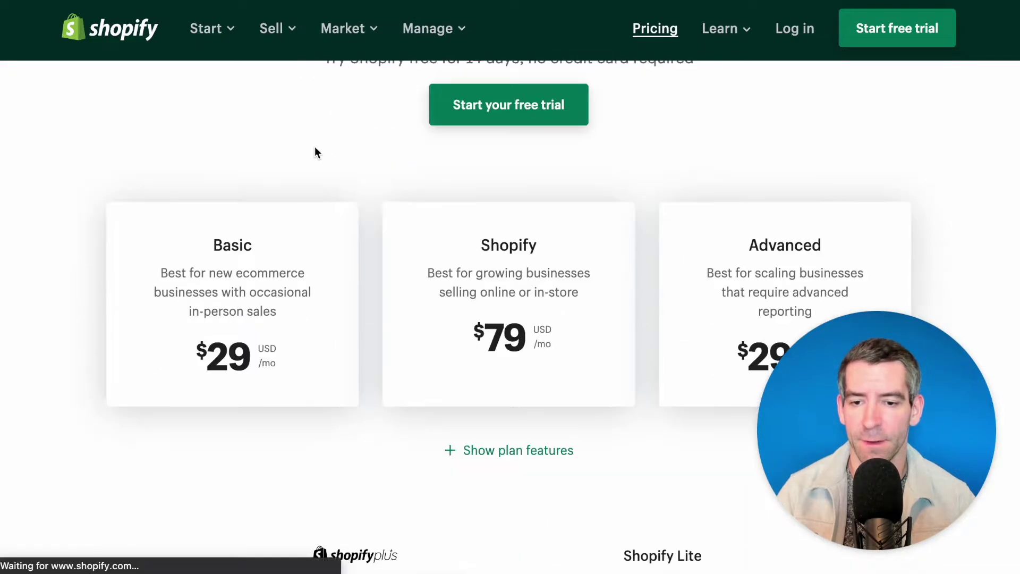
scroll(360, 162, down, 1)
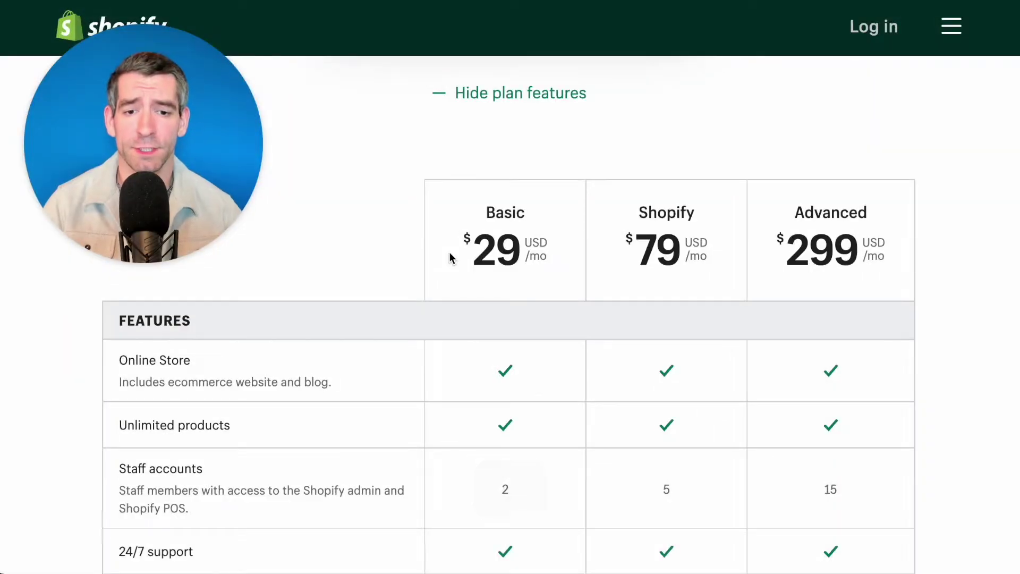
Compare the plans' online store, product, staff account, support, sales channel and inventory location rows in the features table.
scroll(449, 253, down, 1)
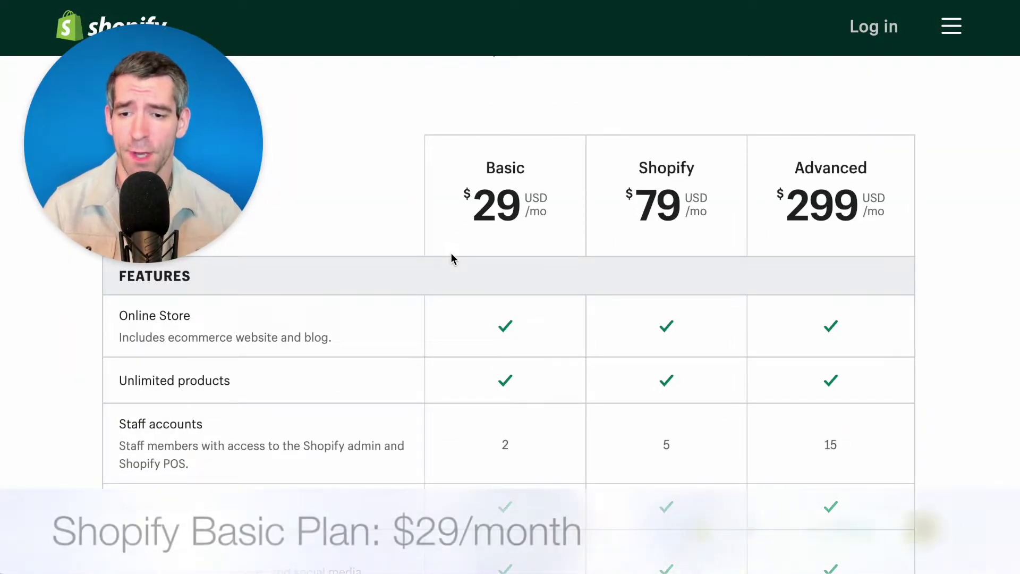
scroll(451, 258, down, 1)
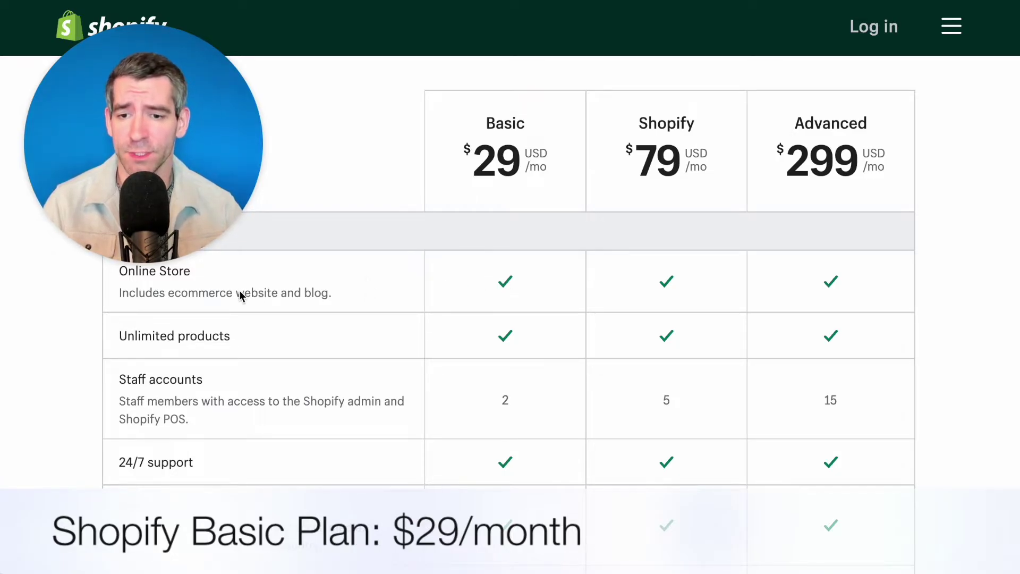
scroll(447, 293, down, 1)
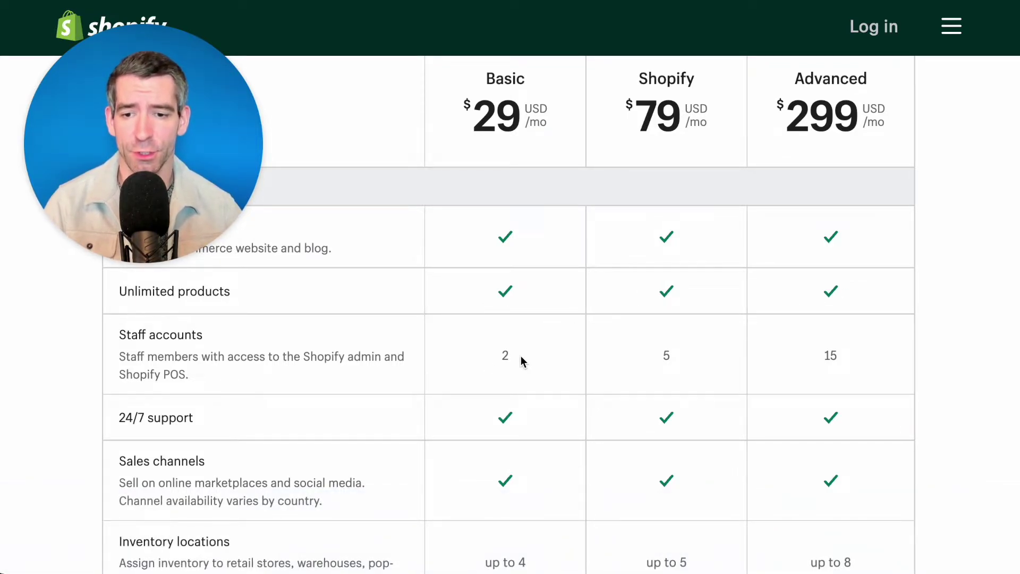
scroll(521, 360, down, 1)
scroll(520, 360, down, 1)
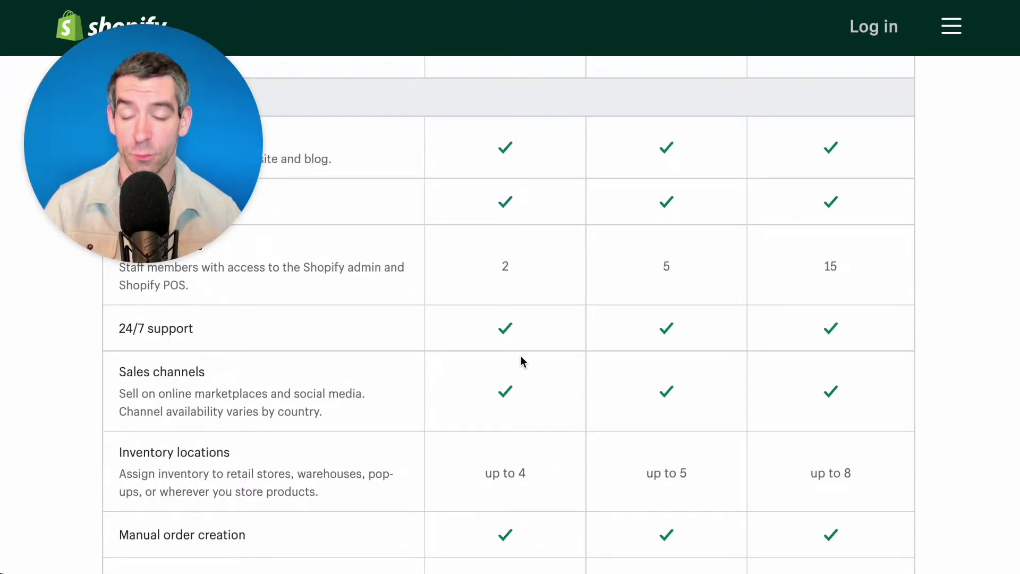
scroll(524, 362, down, 1)
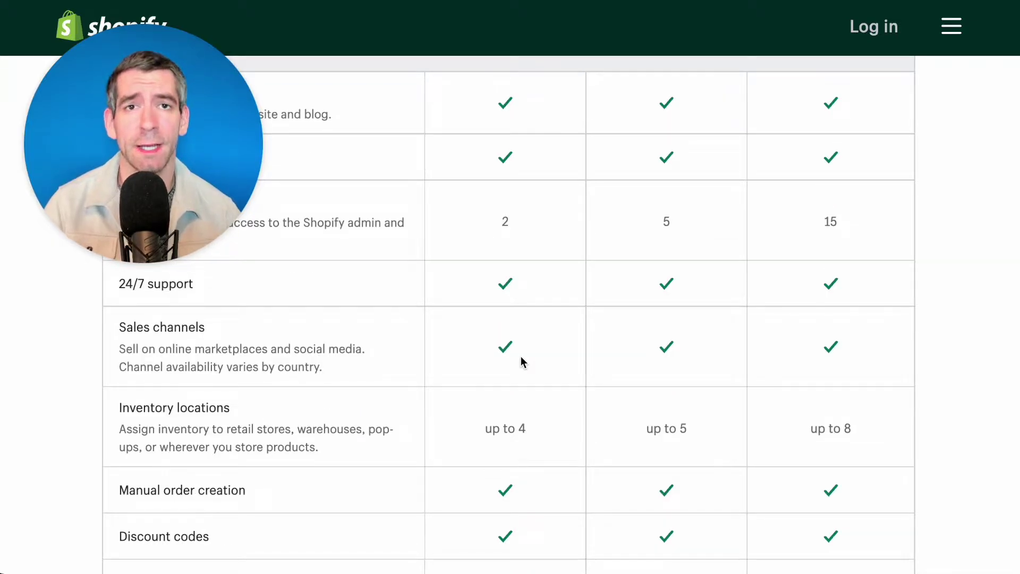
scroll(513, 354, down, 1)
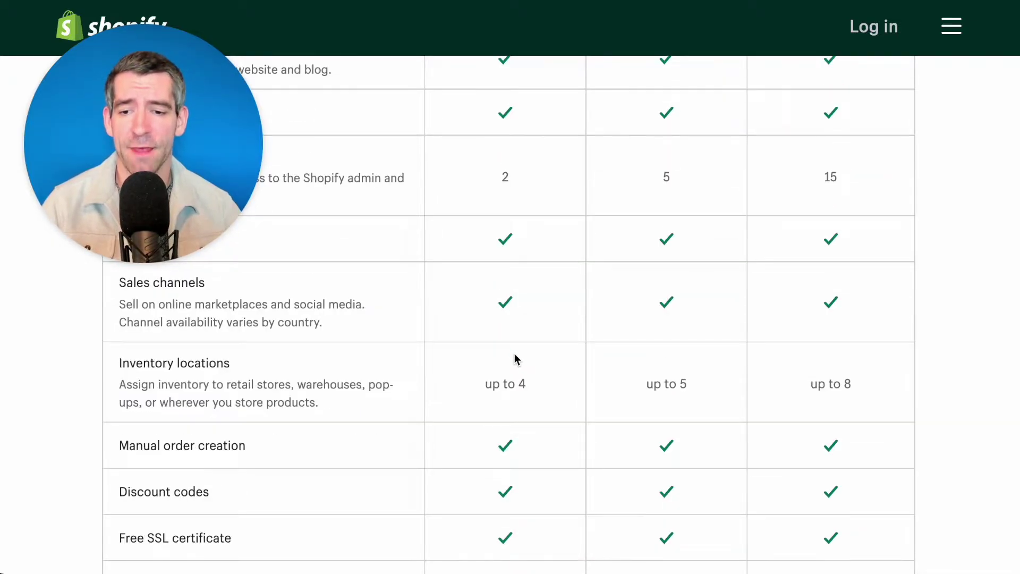
scroll(514, 354, down, 1)
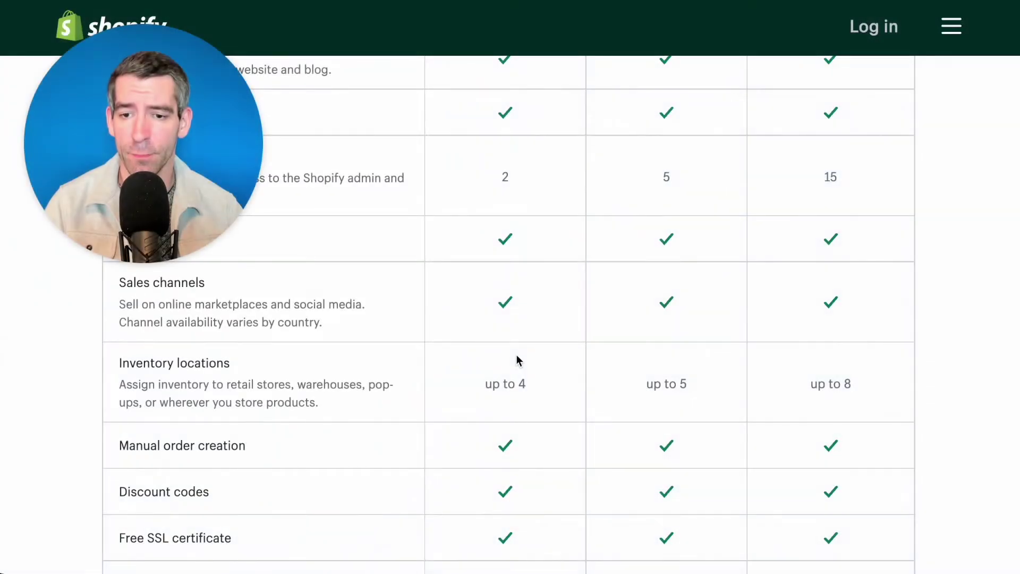
scroll(516, 356, down, 1)
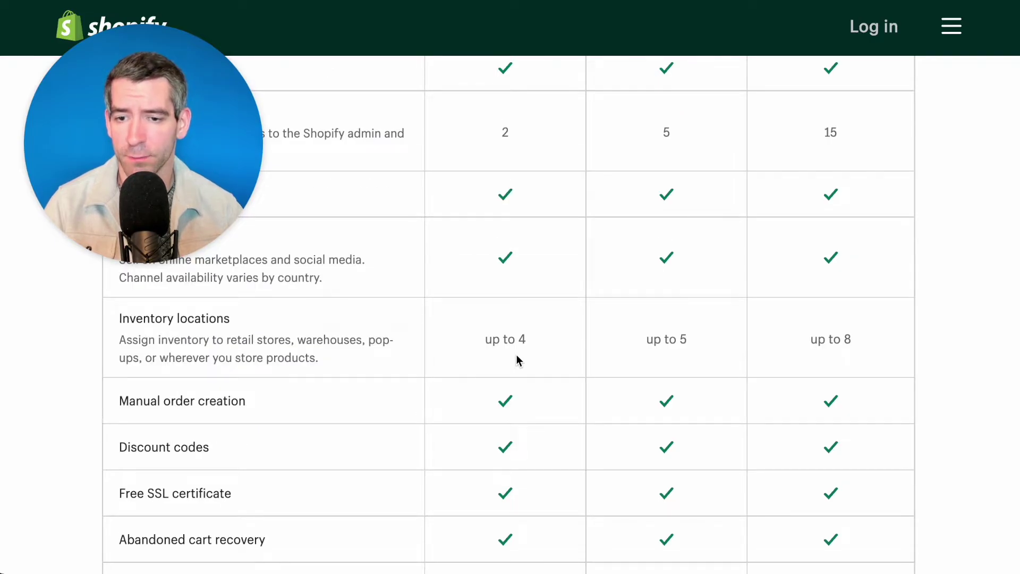
Examine the discount code, SSL certificate, abandoned cart recovery, gift card, reports and third-party shipping rate rows for each plan.
scroll(516, 356, down, 2)
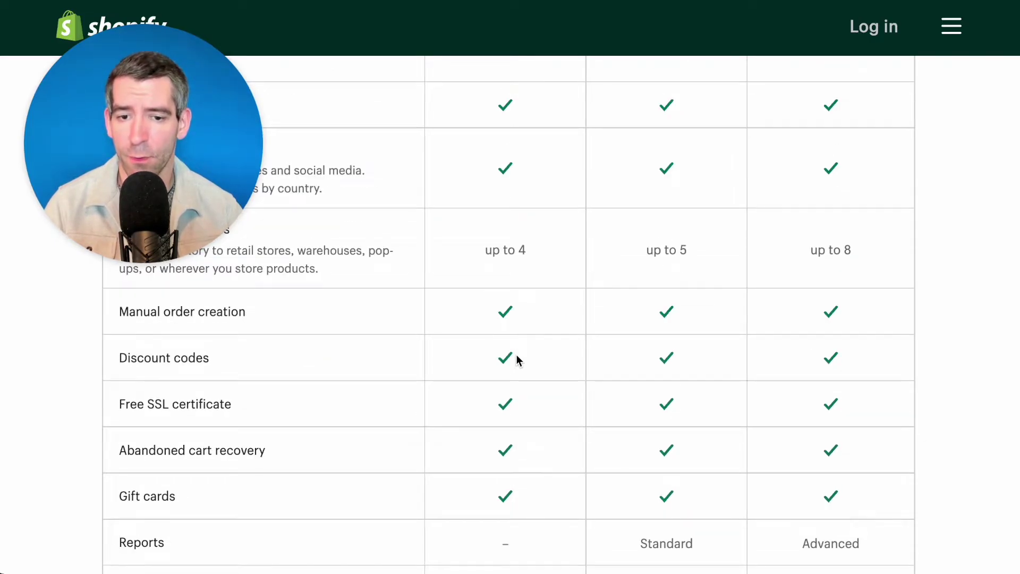
scroll(516, 356, down, 1)
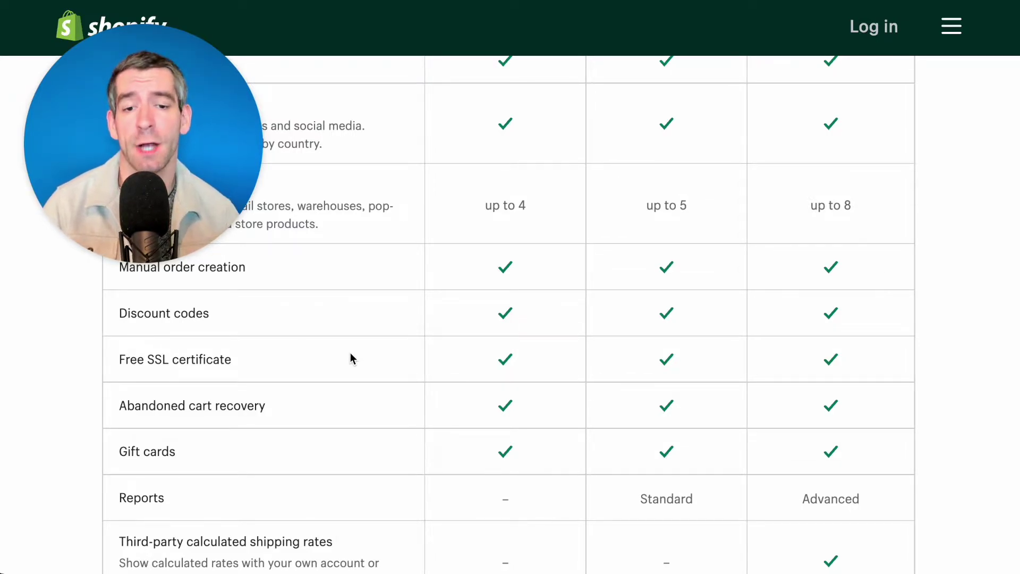
scroll(352, 359, down, 1)
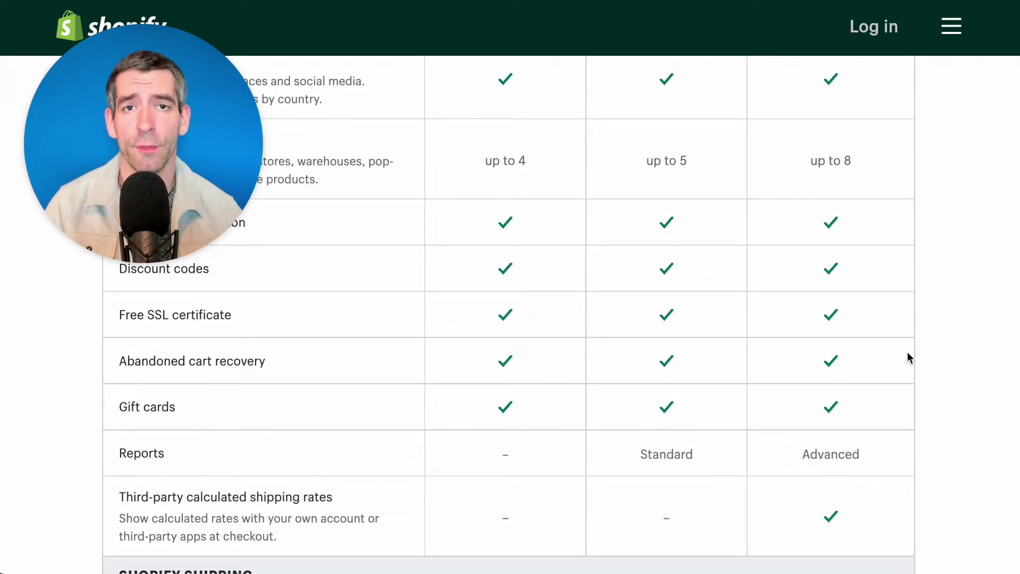
scroll(590, 351, down, 1)
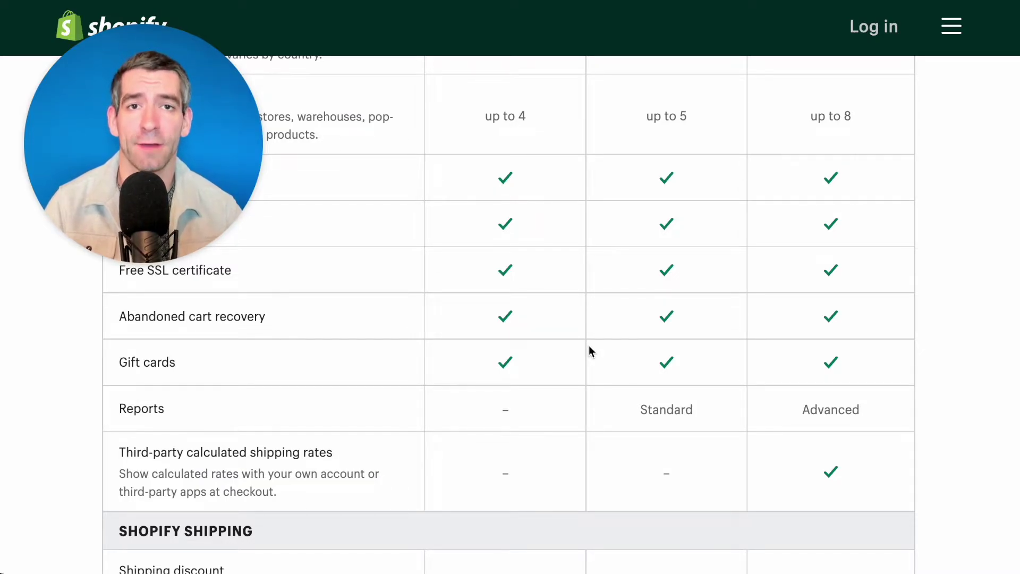
scroll(574, 334, down, 1)
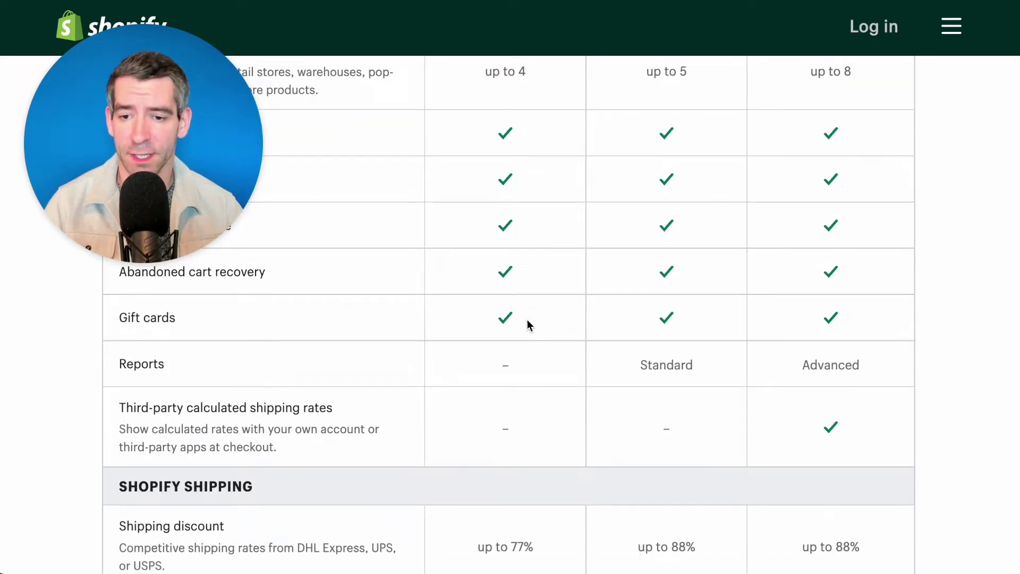
scroll(527, 320, down, 1)
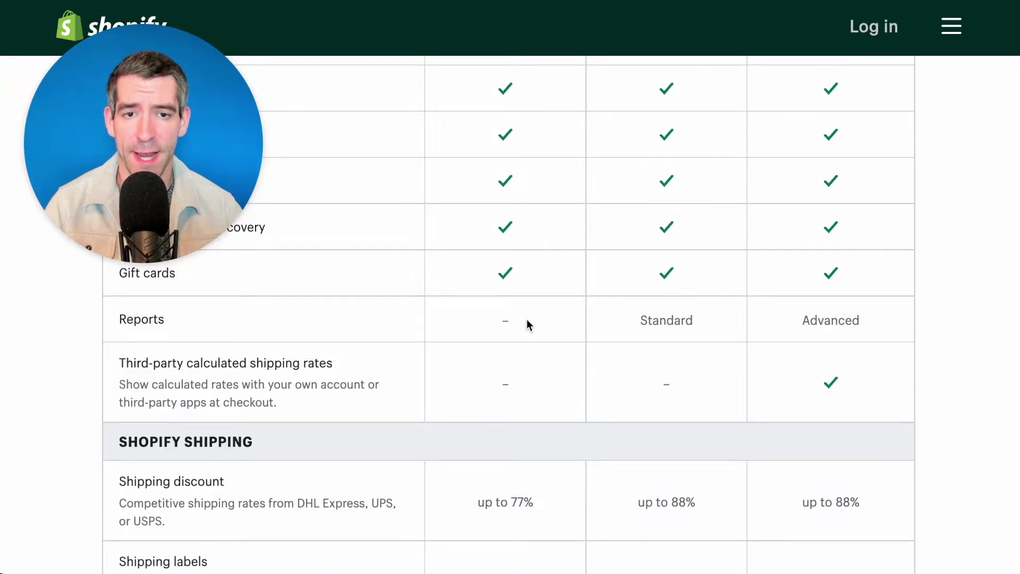
Recheck the staff accounts row and compare the plans' shipping discounts in the Shopify Shipping section.
scroll(527, 319, up, 12)
scroll(509, 263, down, 3)
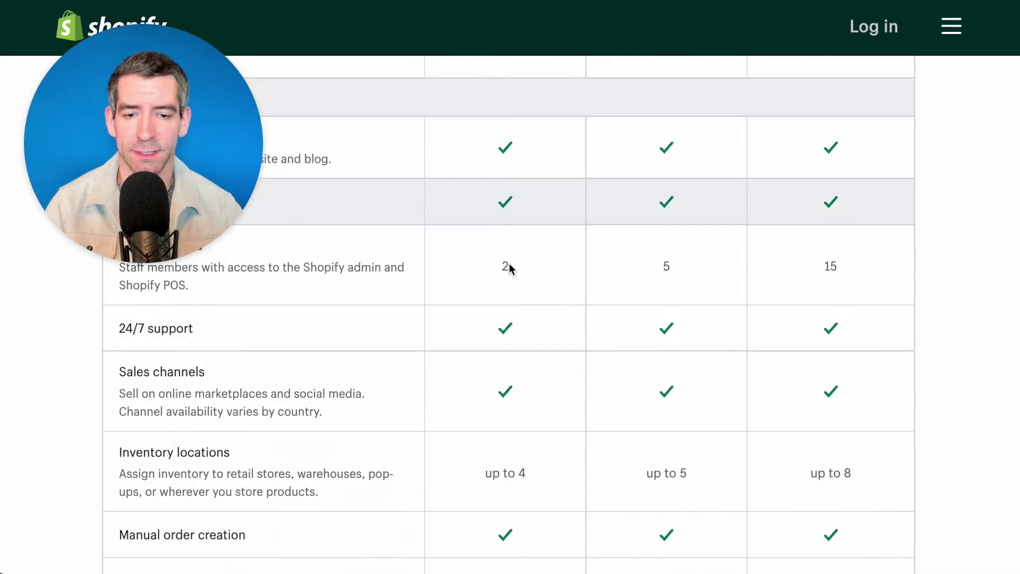
scroll(510, 276, down, 15)
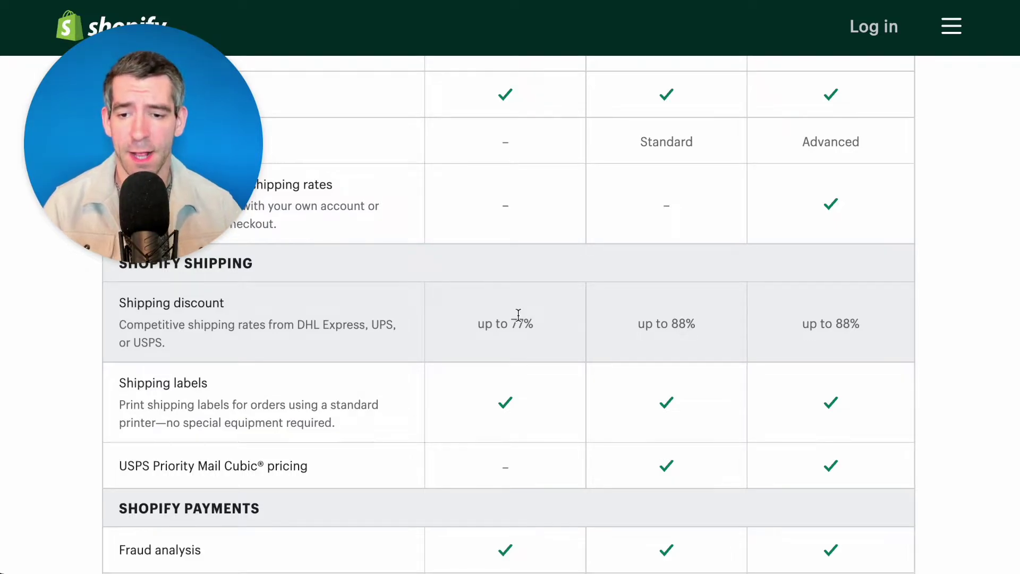
Examine the Shopify Payments section, highlighting its heading, and compare the online credit card rates across the plans.
scroll(518, 314, down, 5)
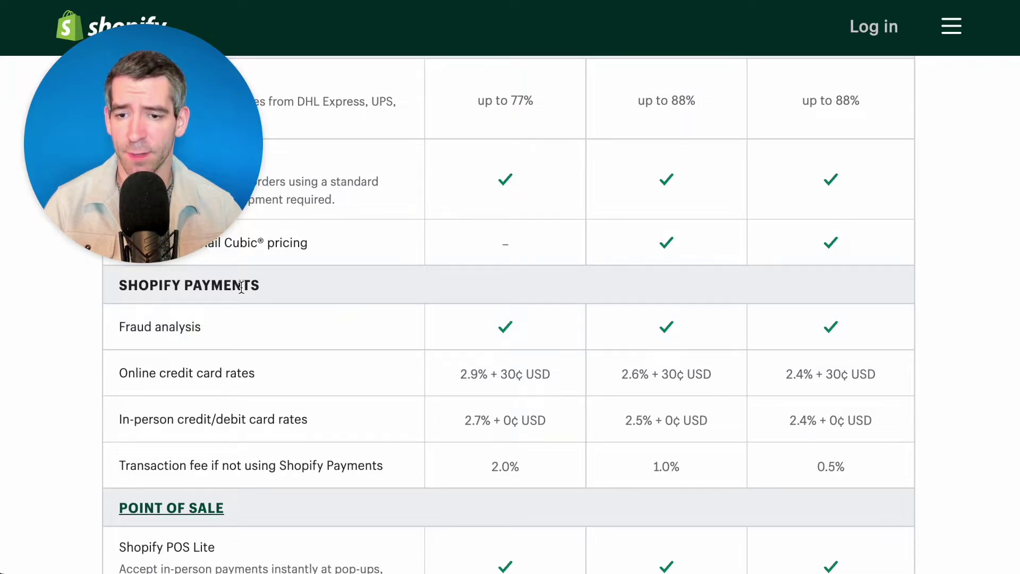
drag(164, 285, 260, 287)
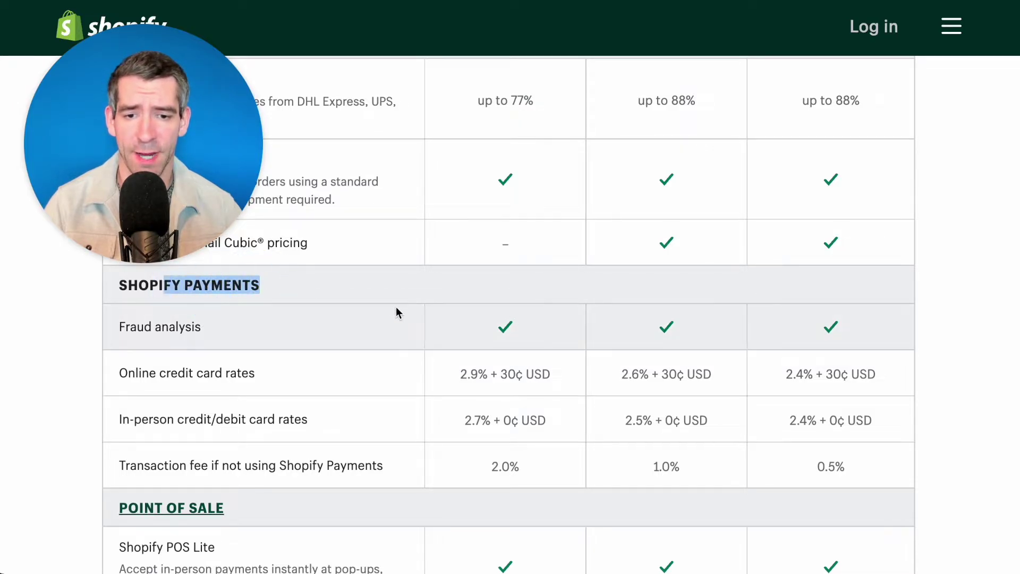
click(505, 324)
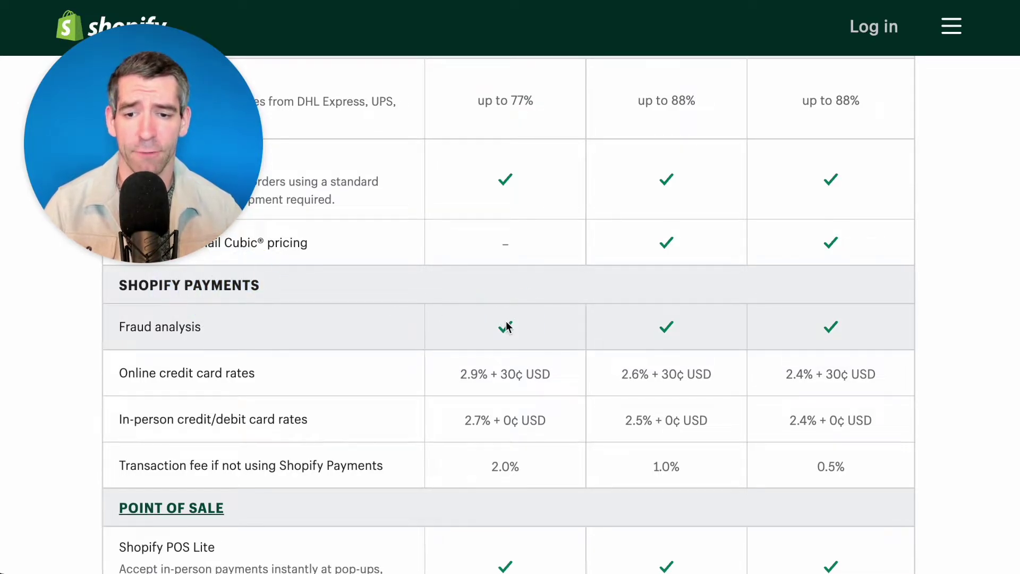
scroll(506, 325, down, 1)
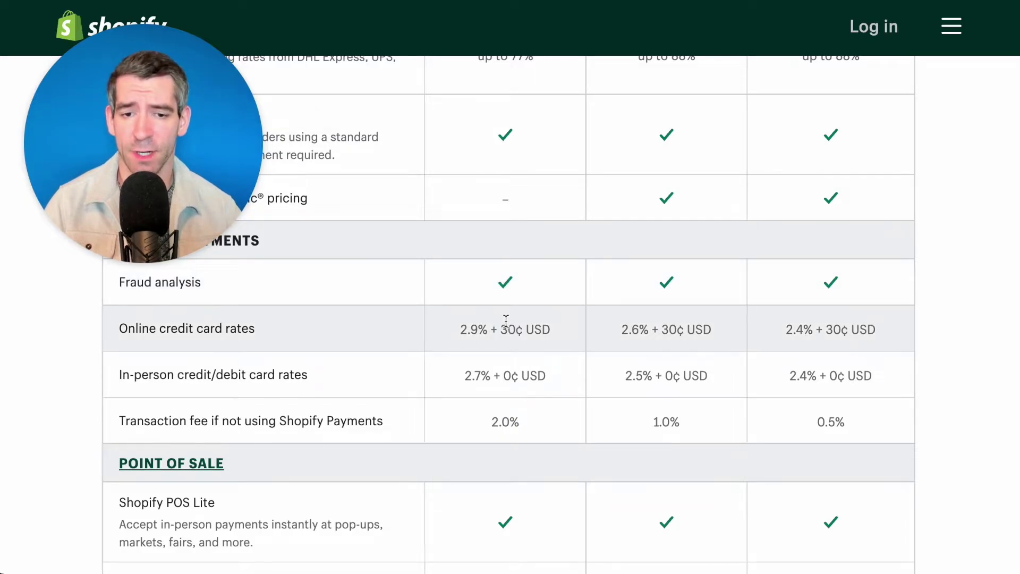
double_click(506, 325)
click(528, 298)
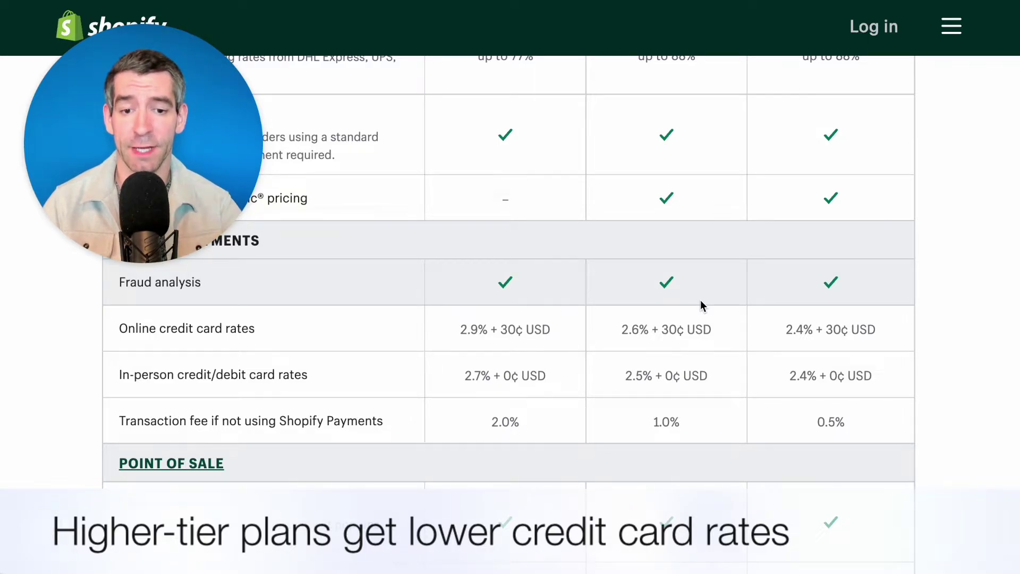
Review the Point of Sale and International Commerce sections, including market management, domains, language translation and currency conversion.
scroll(701, 305, down, 6)
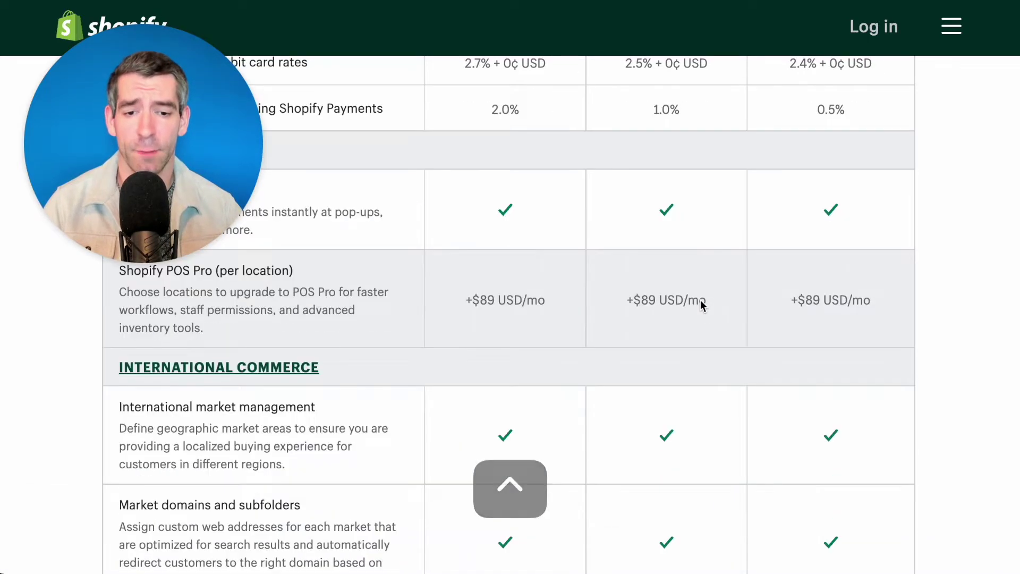
scroll(702, 303, down, 3)
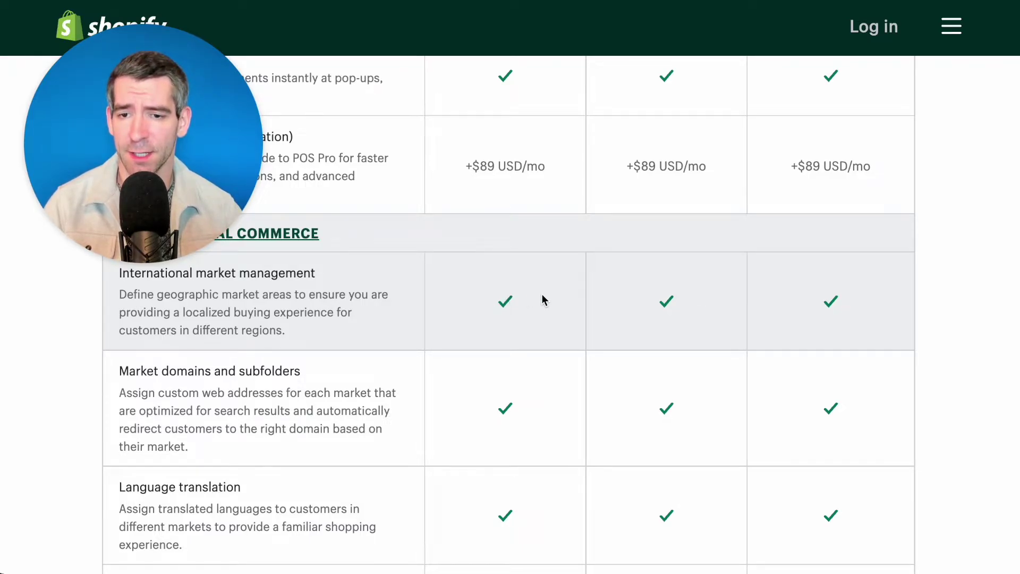
scroll(542, 297, up, 1)
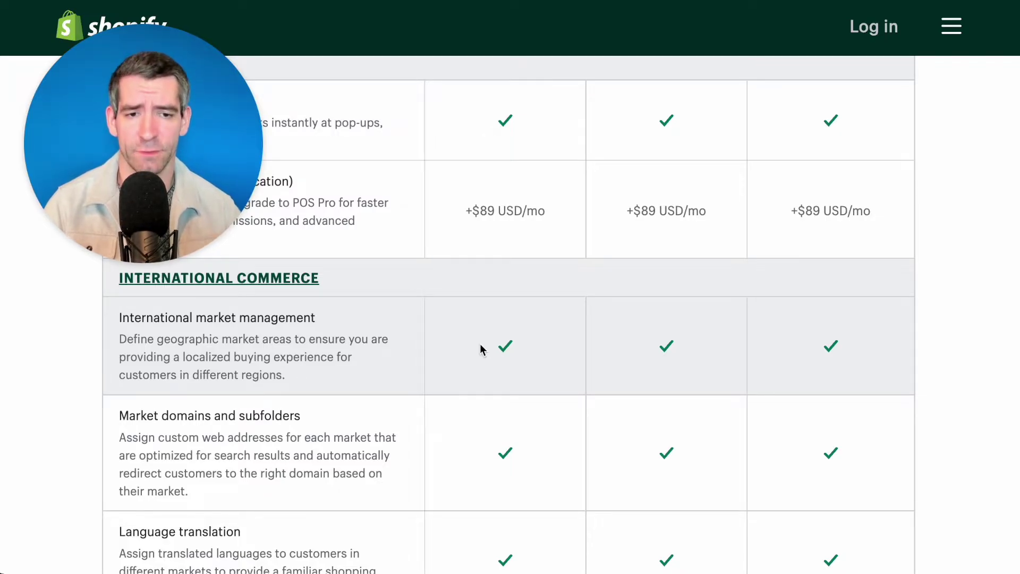
scroll(482, 349, down, 1)
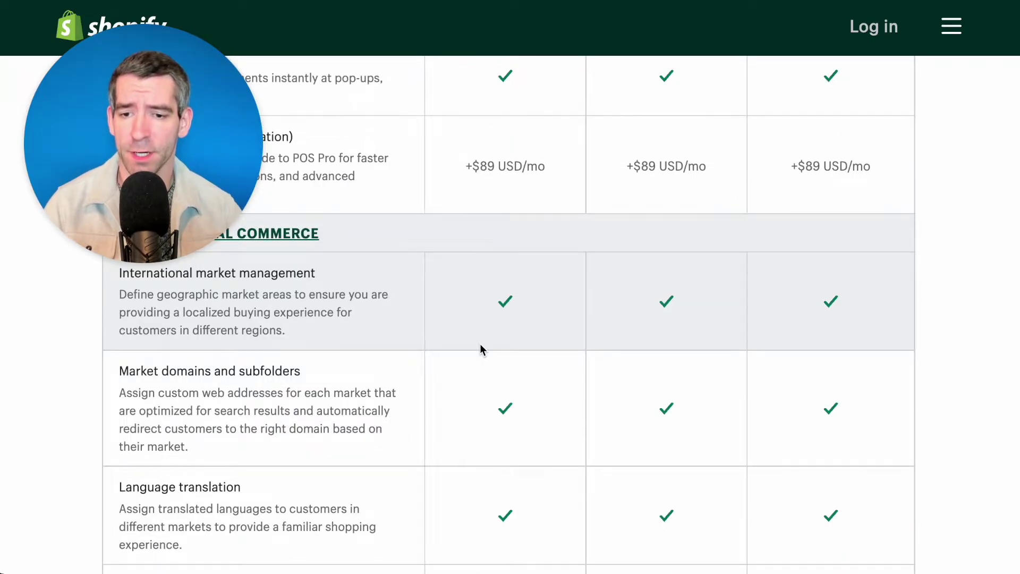
scroll(480, 345, down, 4)
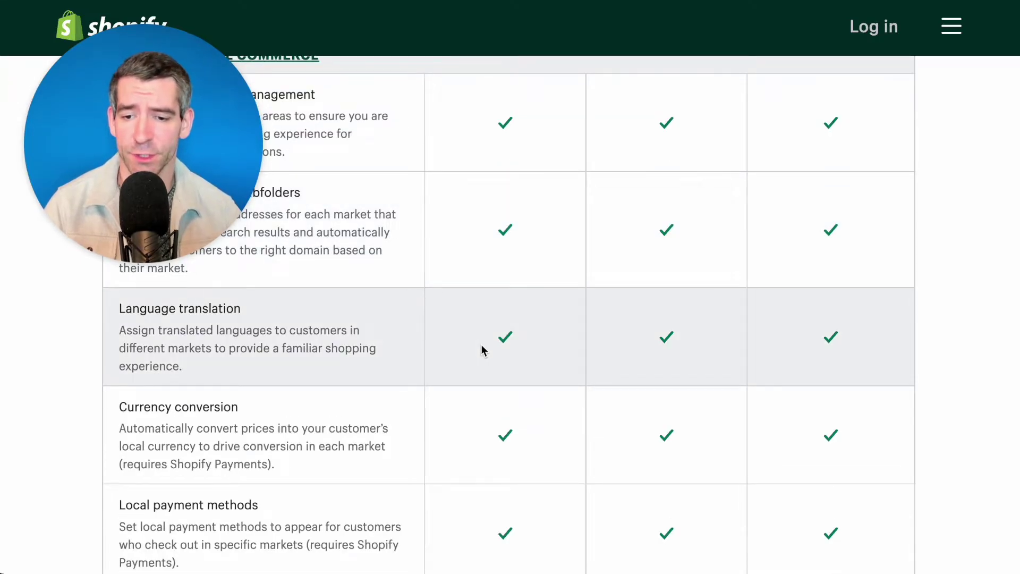
Review the local payment methods and duties rows, then recheck market management and market domains in the International Commerce section.
scroll(481, 345, down, 3)
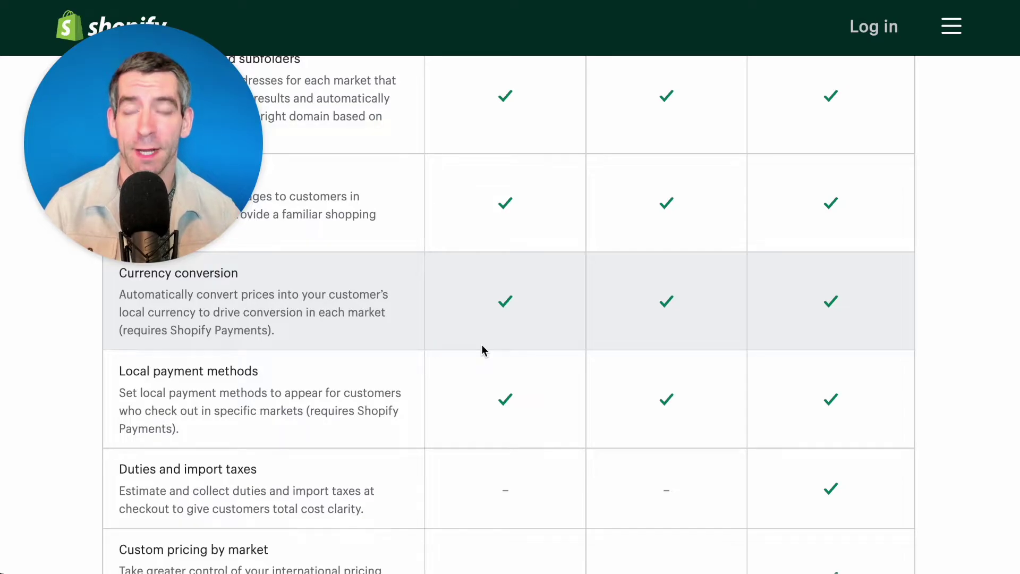
scroll(482, 346, up, 4)
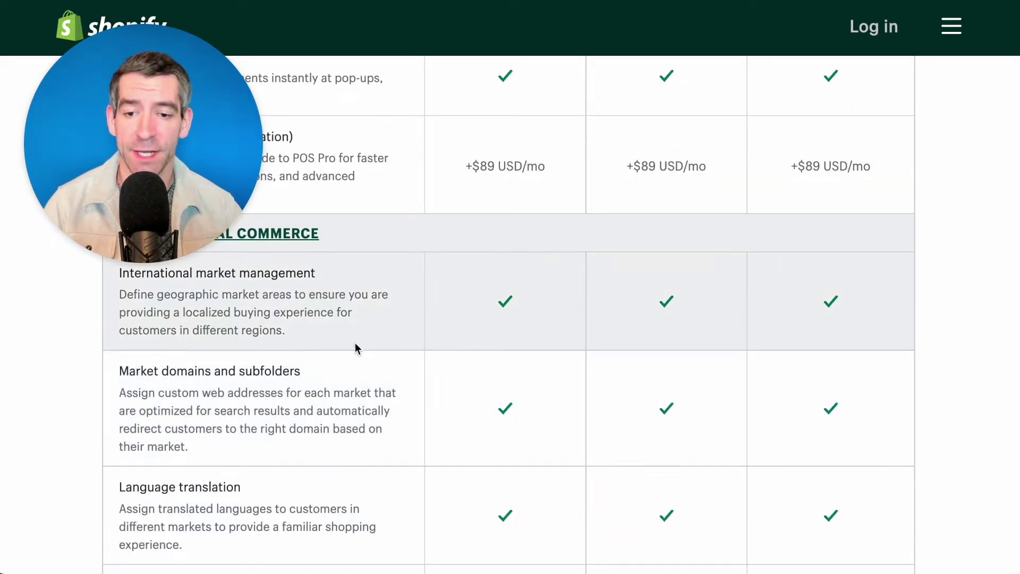
scroll(335, 324, up, 1)
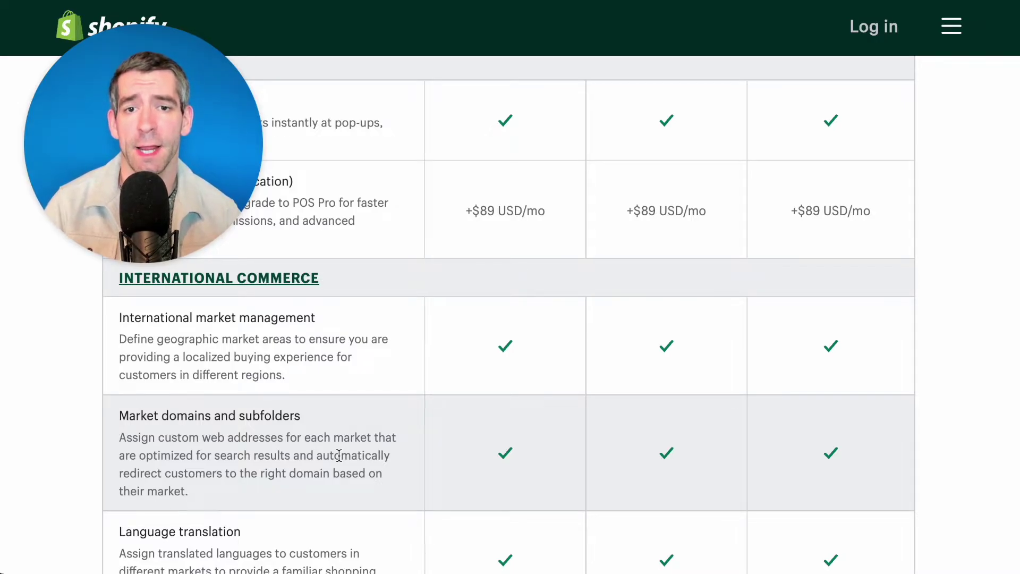
Examine the Shopify plan's monthly price, staff accounts, inventory locations, reports and shipping discount in the feature comparison.
scroll(339, 456, up, 15)
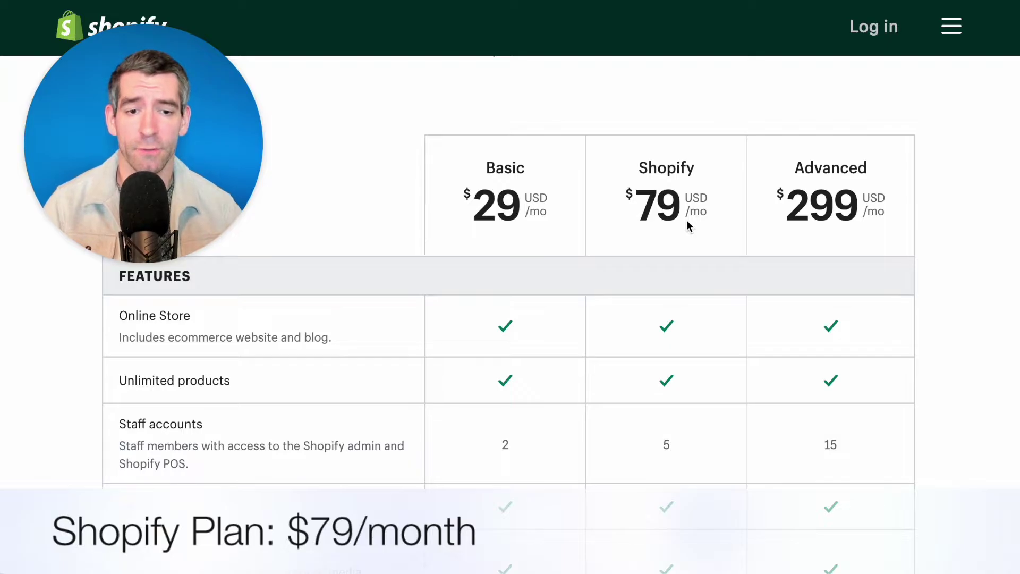
scroll(689, 233, down, 2)
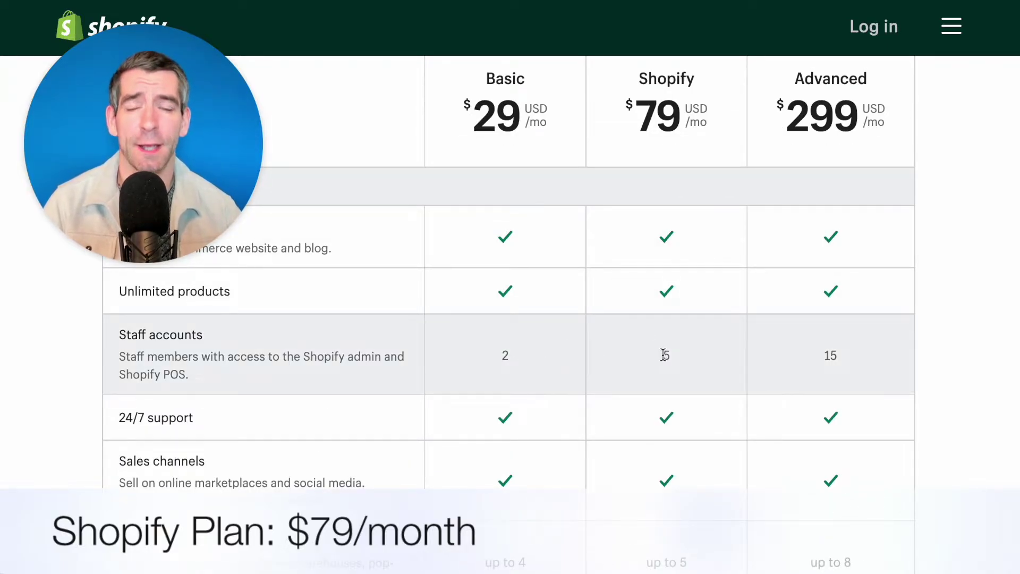
scroll(664, 355, down, 3)
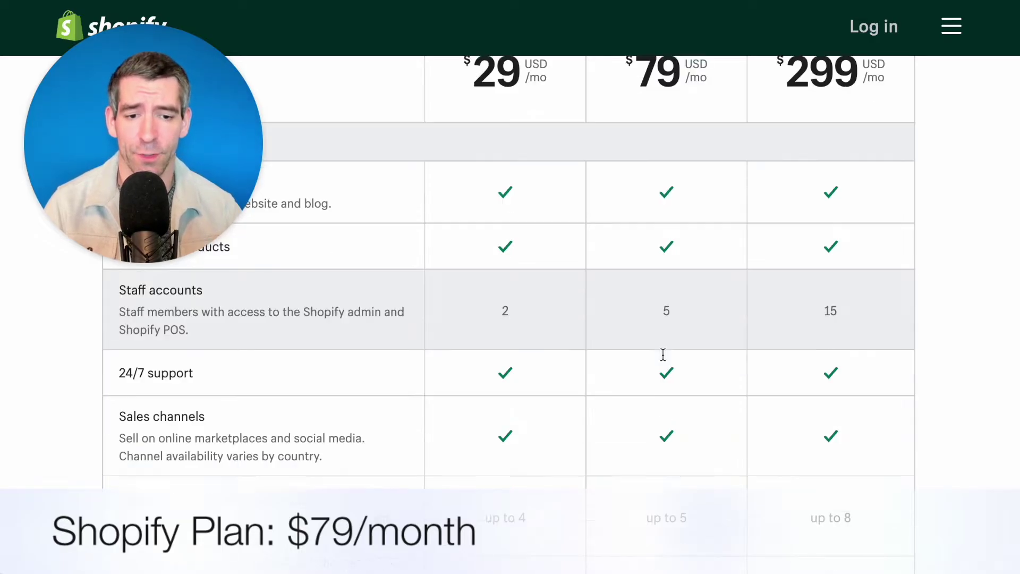
scroll(663, 355, down, 5)
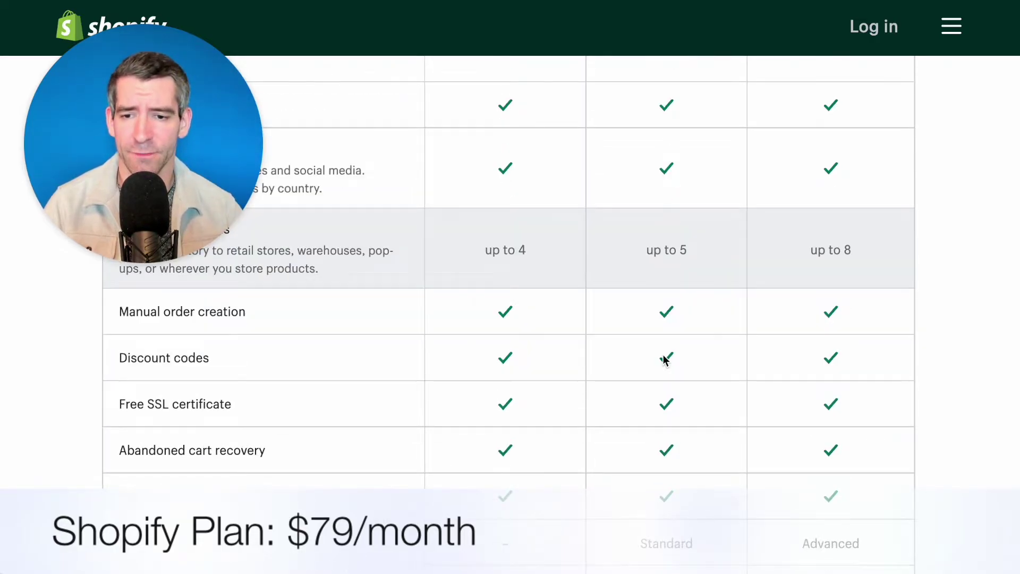
scroll(664, 361, down, 2)
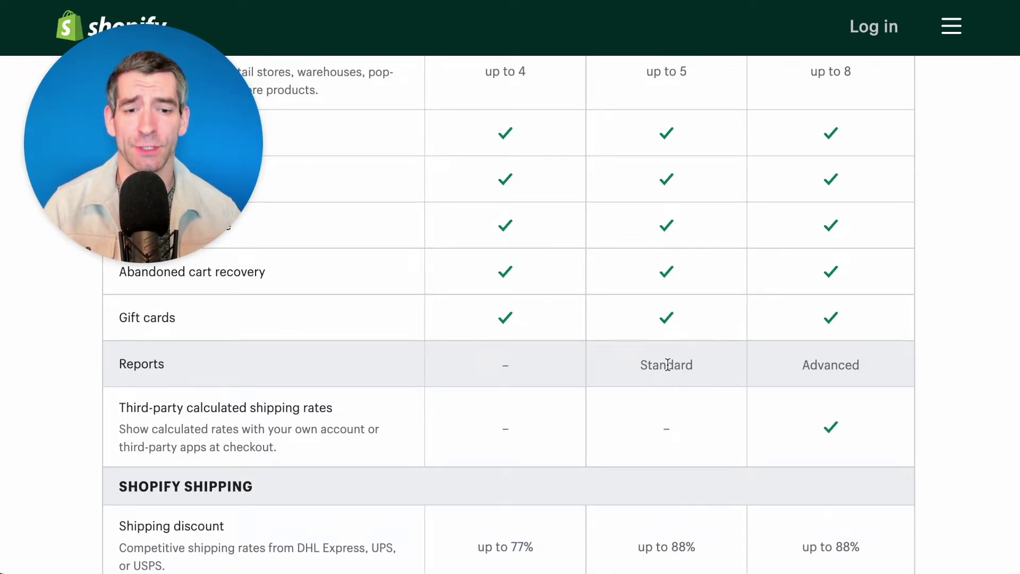
scroll(667, 365, down, 5)
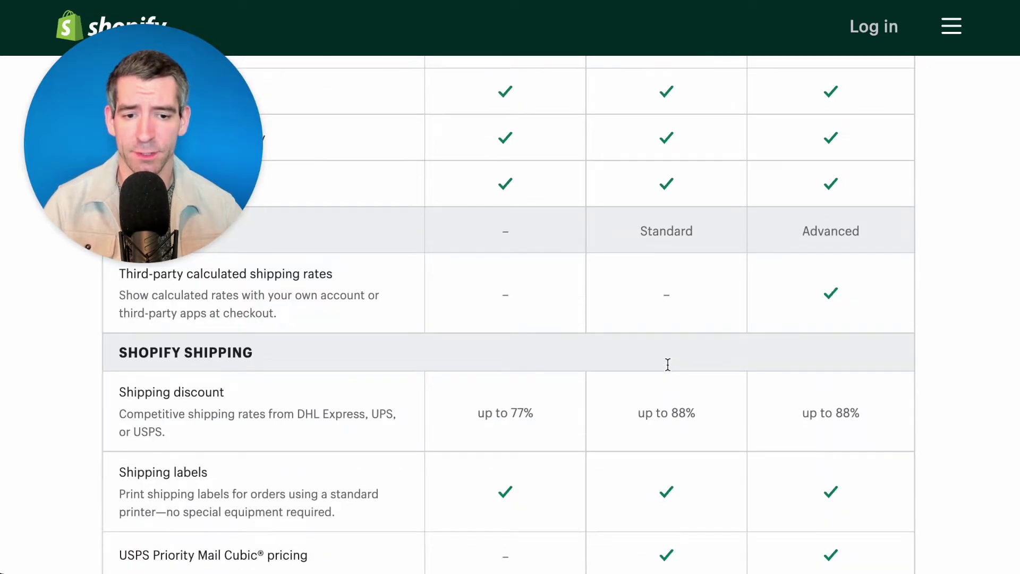
Compare the Shopify plan's online and in-person card rates and transaction fee with the other plans under Shopify Payments.
scroll(667, 366, up, 1)
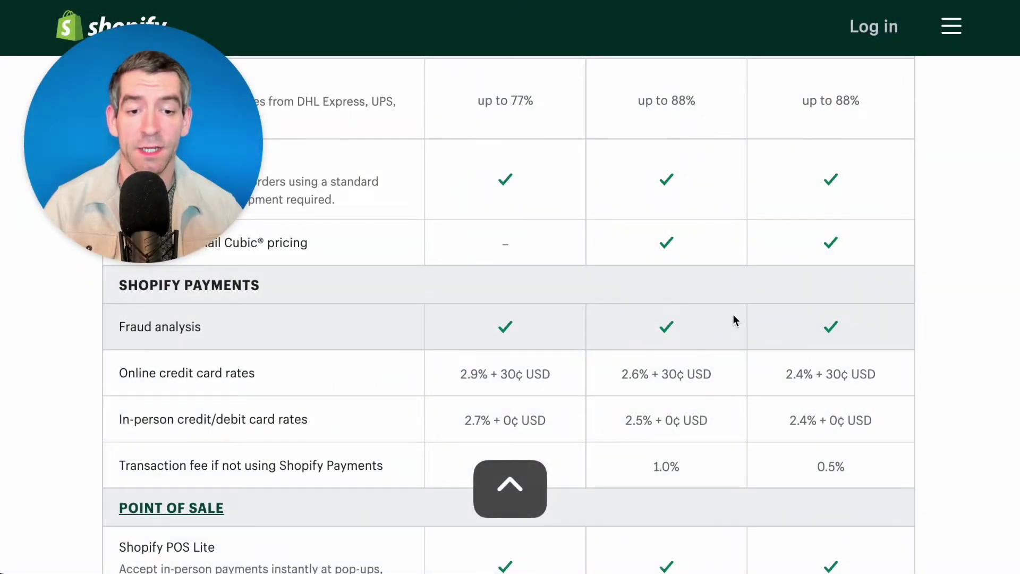
scroll(715, 320, down, 1)
scroll(715, 320, up, 1)
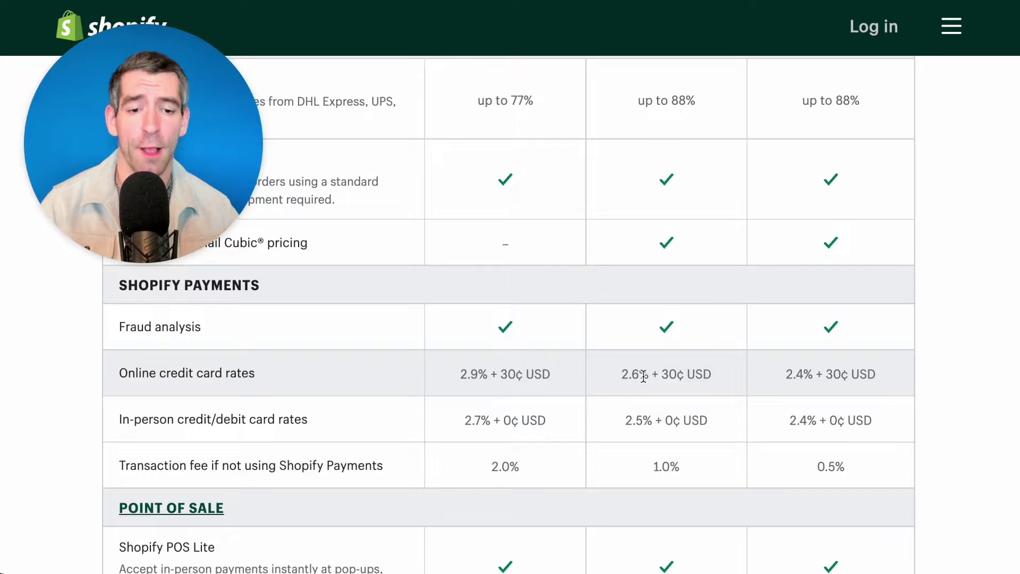
scroll(643, 376, down, 3)
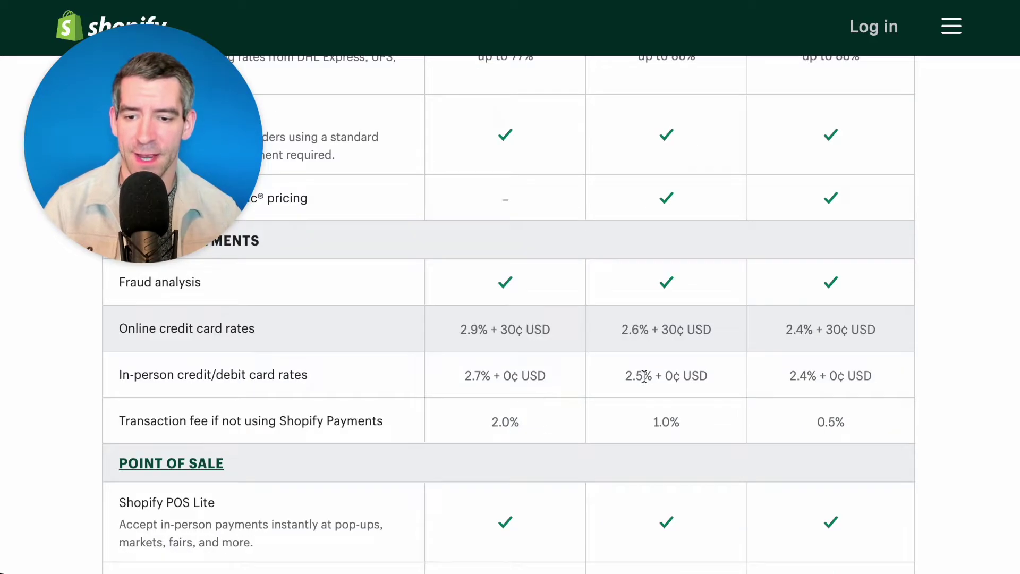
drag(660, 375, 666, 374)
click(666, 374)
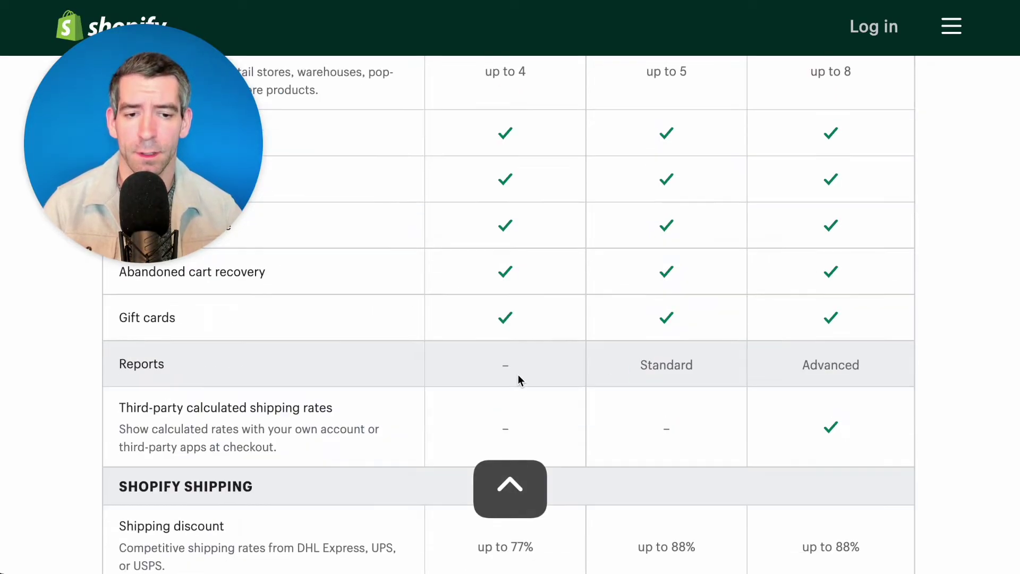
Check the end of the International Commerce section, covering local payment methods, duties and import taxes, and custom pricing by market.
scroll(518, 380, down, 11)
scroll(518, 375, down, 13)
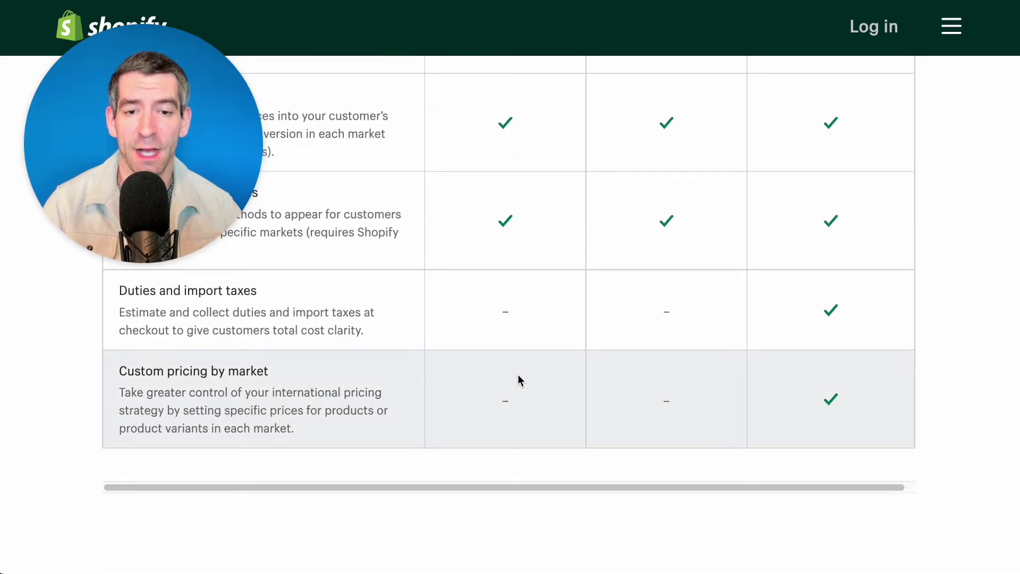
scroll(518, 375, up, 4)
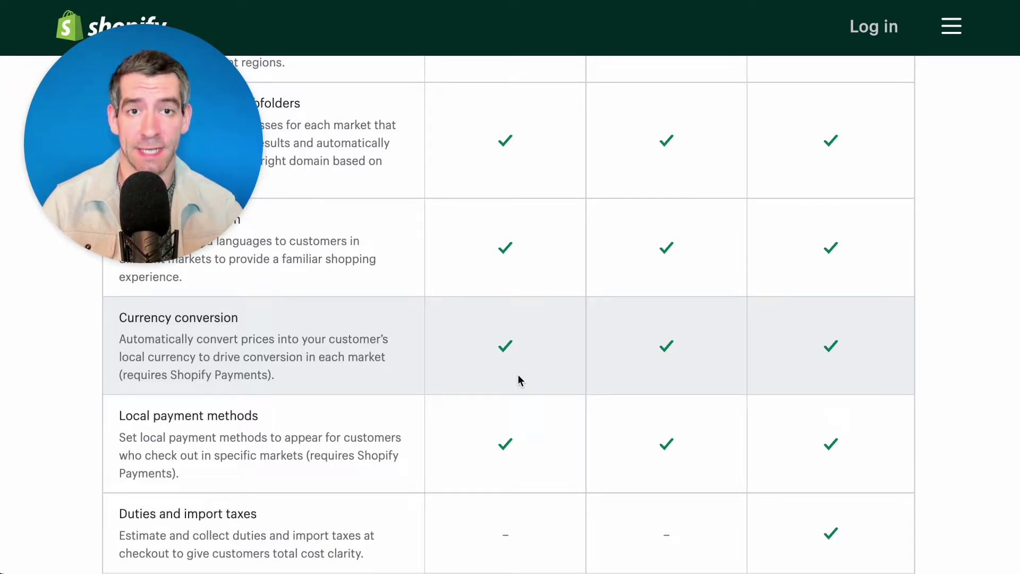
scroll(518, 375, up, 20)
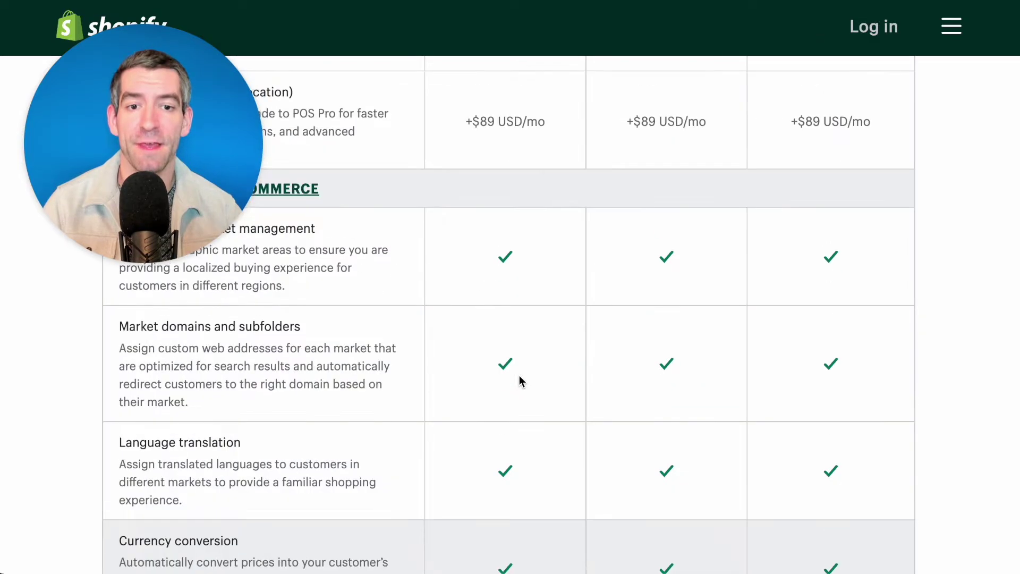
Highlight the Shopify plan's Standard value in the Reports row and compare it with the other plans.
scroll(527, 378, up, 4)
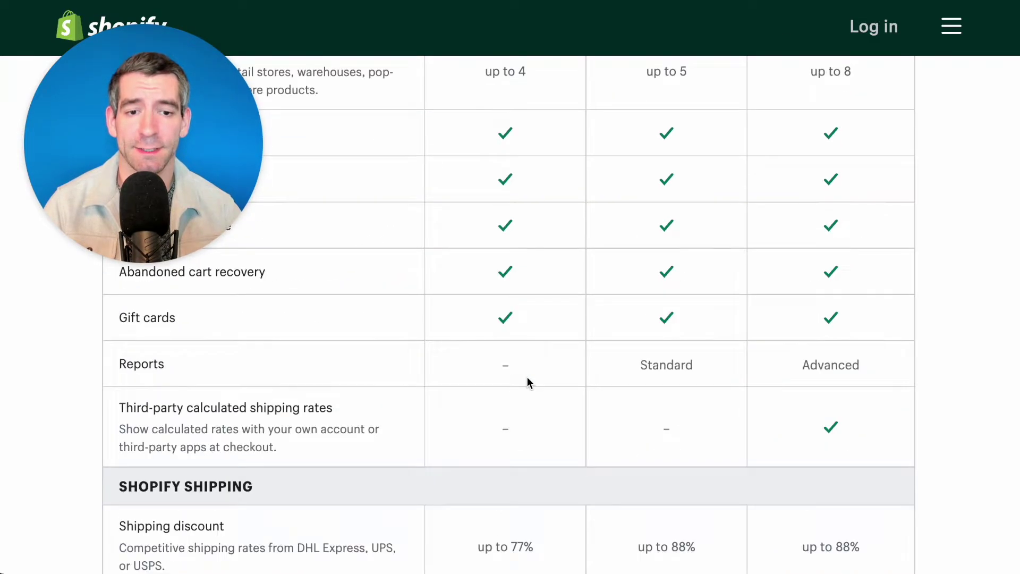
click(676, 407)
double_click(677, 407)
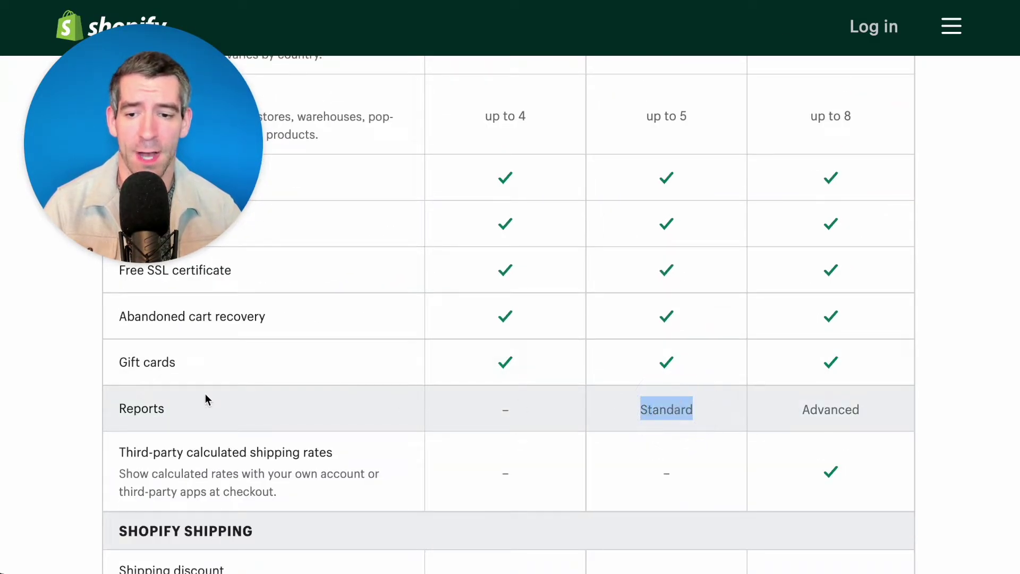
click(152, 405)
Examine the Advanced plan's monthly price, staff accounts and inventory locations, highlighting its staff account limit.
scroll(535, 343, up, 10)
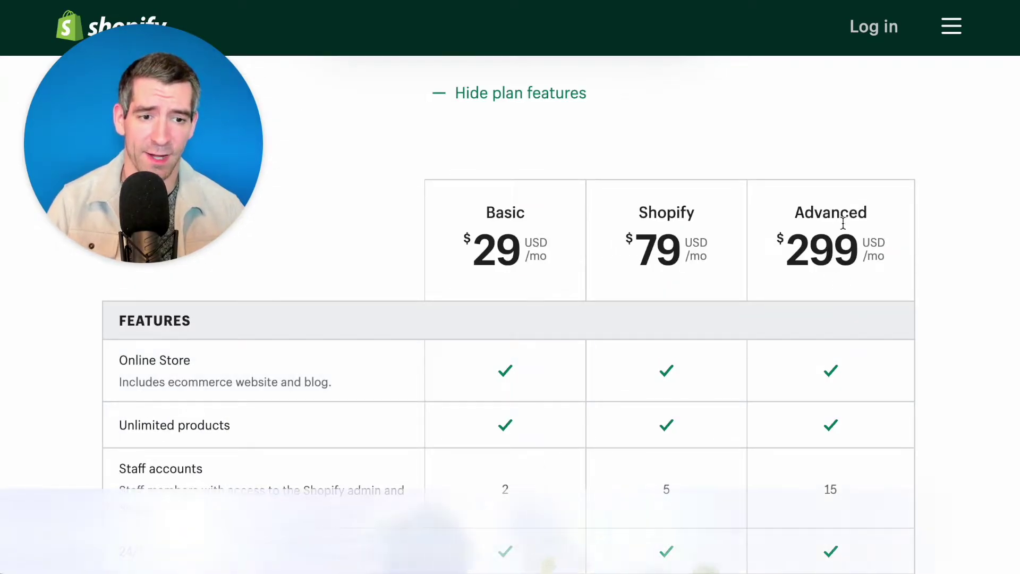
scroll(843, 223, down, 1)
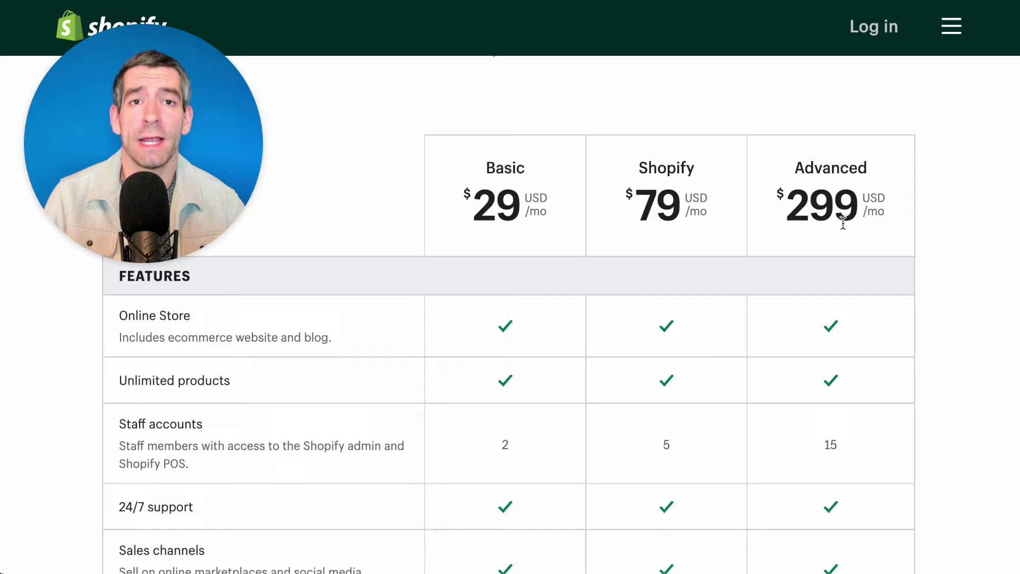
scroll(843, 225, down, 2)
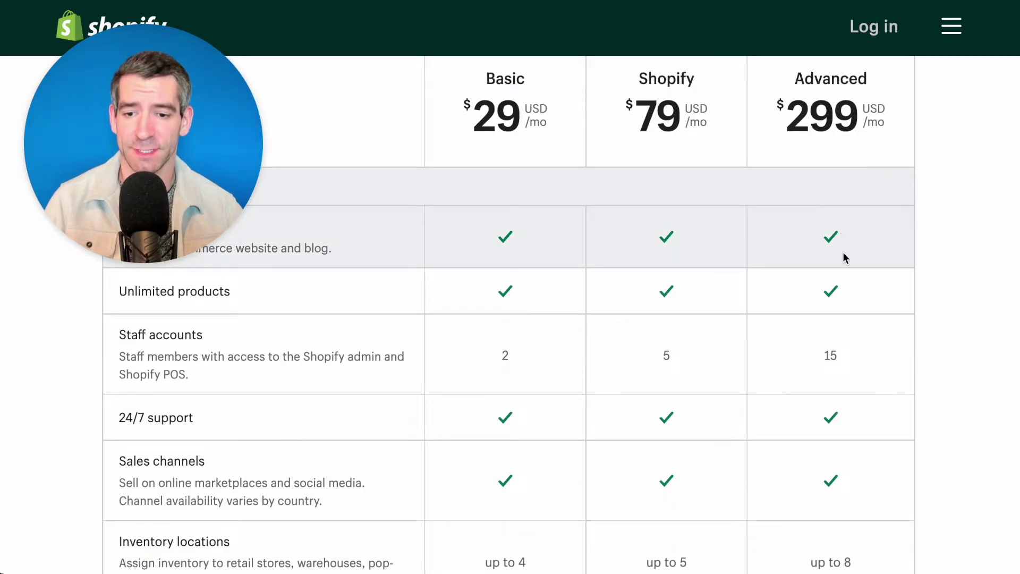
double_click(826, 353)
click(941, 243)
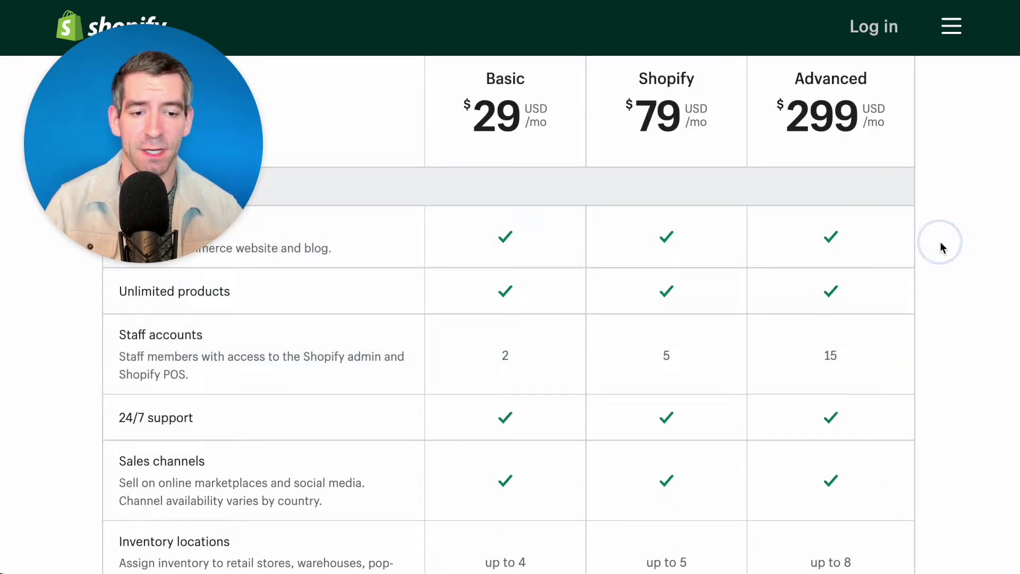
scroll(938, 247, down, 5)
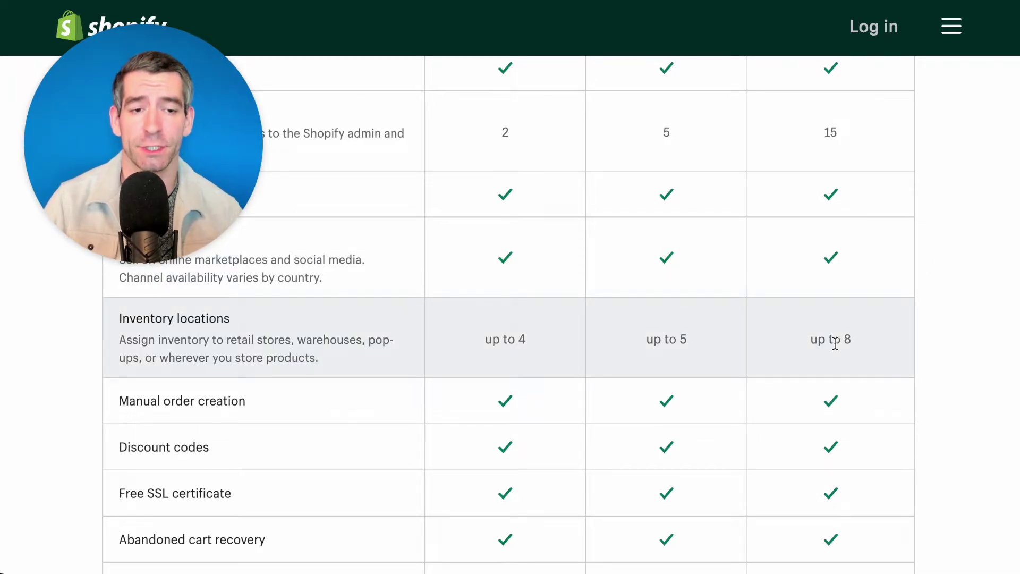
Compare the Advanced and Shopify plans' Reports levels and the third-party calculated shipping rates row.
scroll(835, 344, down, 5)
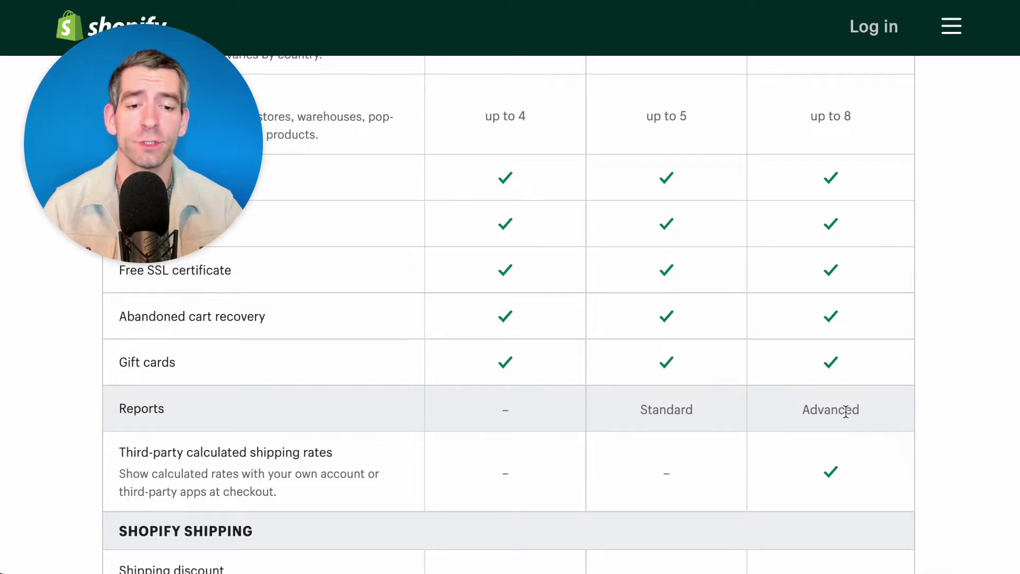
click(667, 408)
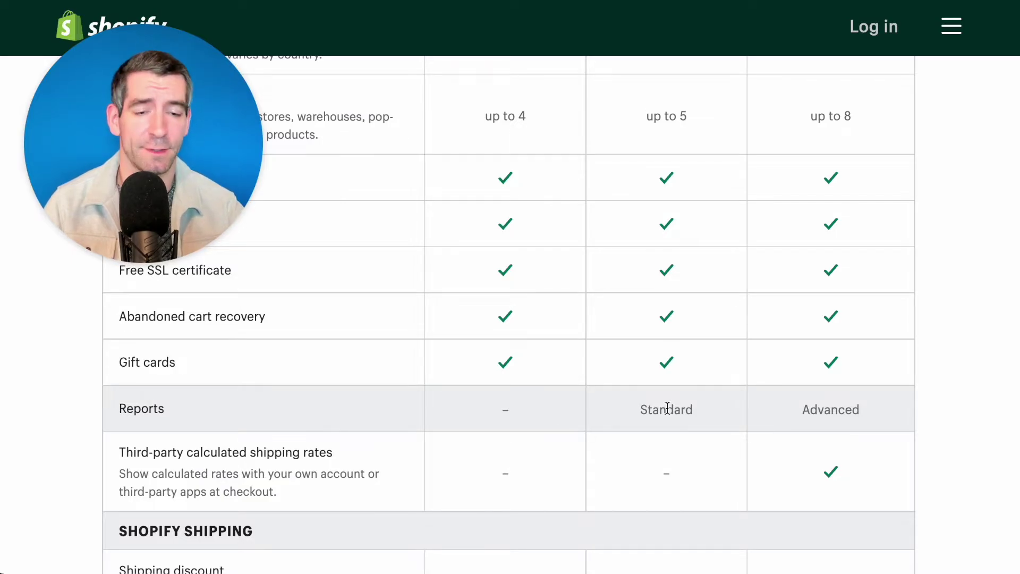
scroll(710, 392, down, 3)
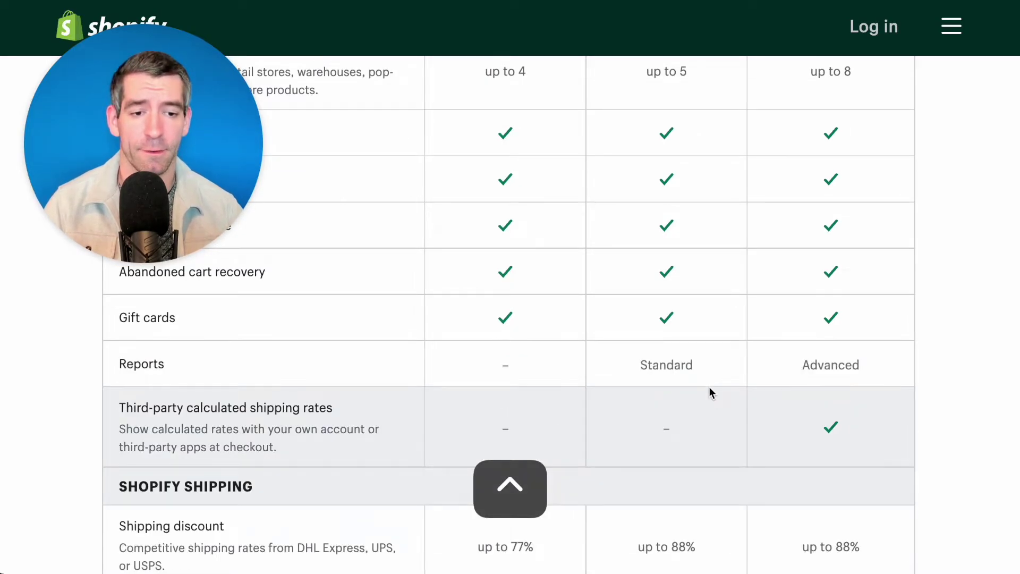
scroll(709, 392, up, 3)
scroll(710, 392, down, 2)
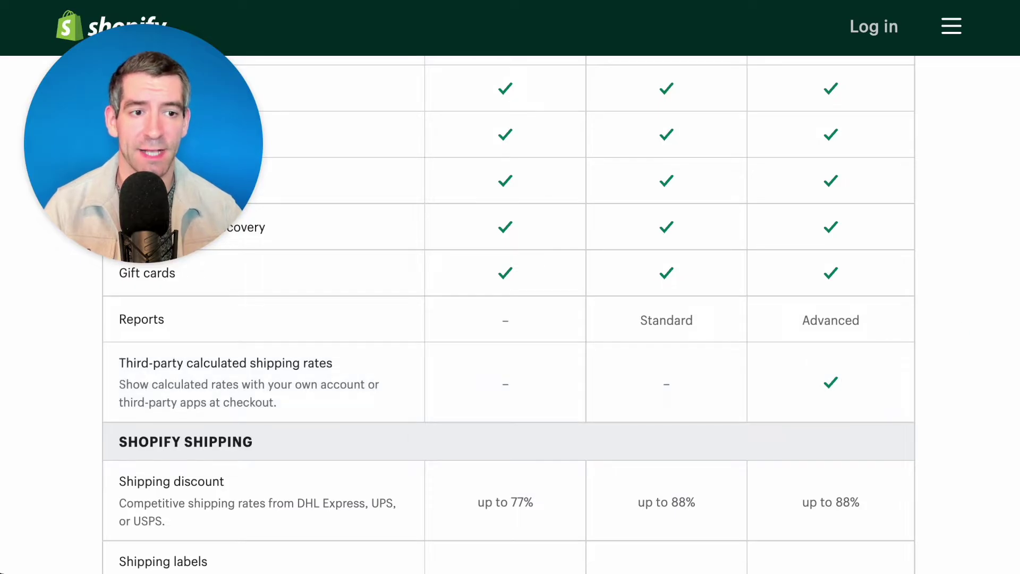
Recheck the three plans' monthly prices and the first rows of the Features section.
scroll(870, 228, up, 15)
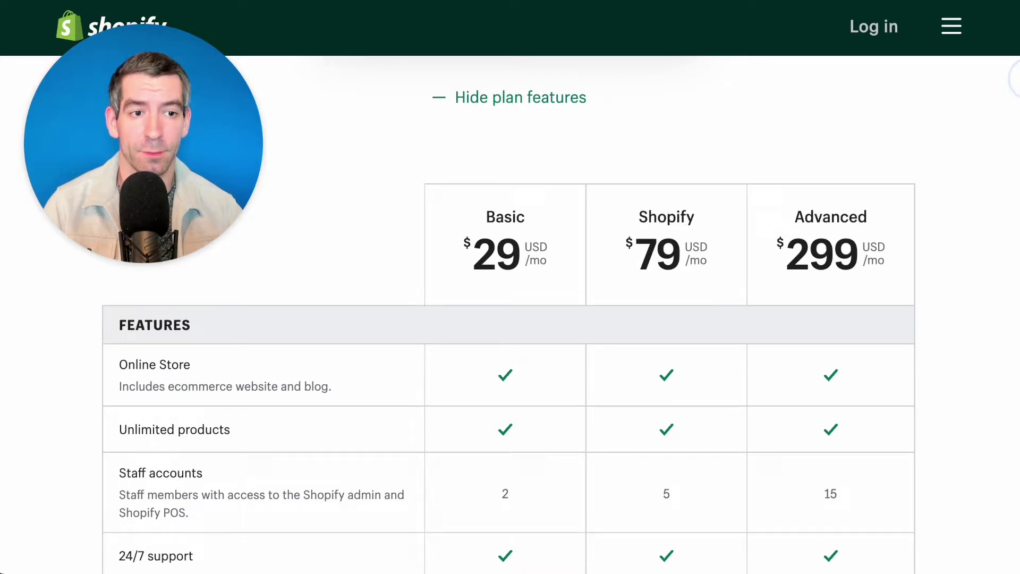
scroll(1017, 91, down, 3)
scroll(1018, 92, up, 1)
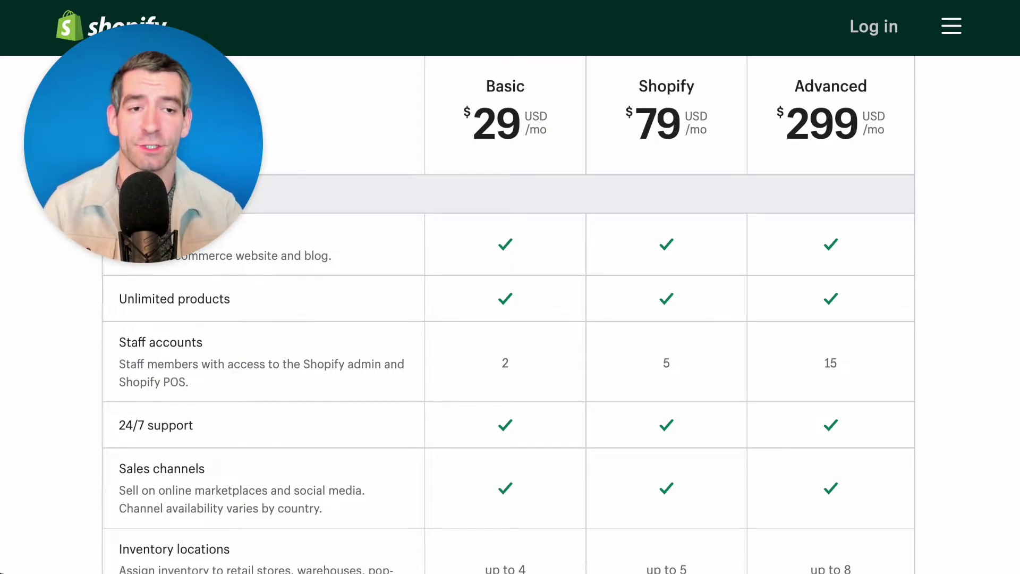
Examine the Advanced plan's online and in-person card rates and its fee for not using Shopify Payments.
scroll(838, 337, down, 10)
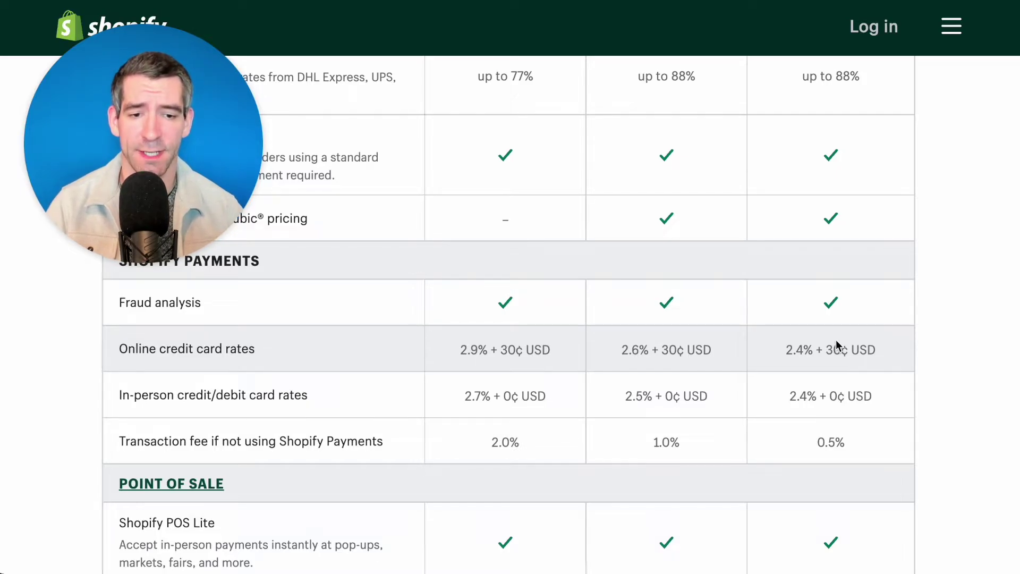
scroll(837, 343, down, 2)
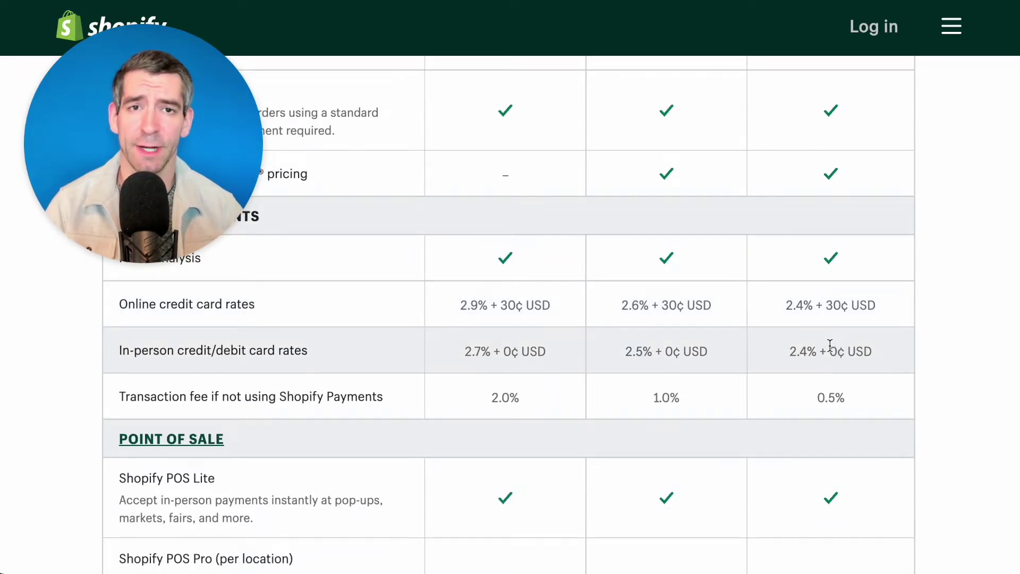
scroll(829, 345, down, 10)
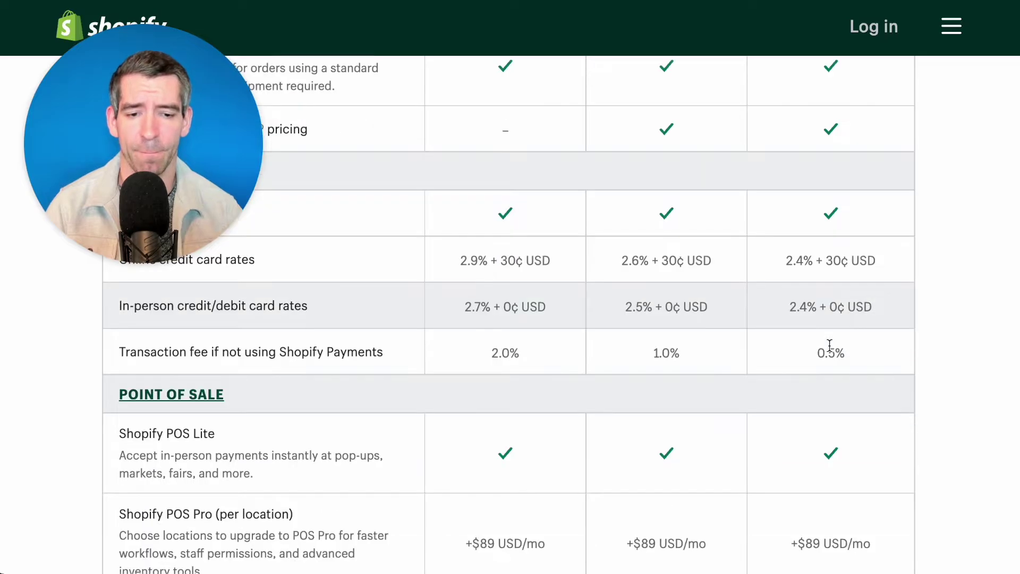
Open the Shopify Plus pricing page and highlight the variable fee answer's text about complex, higher volume business structures.
scroll(829, 346, down, 7)
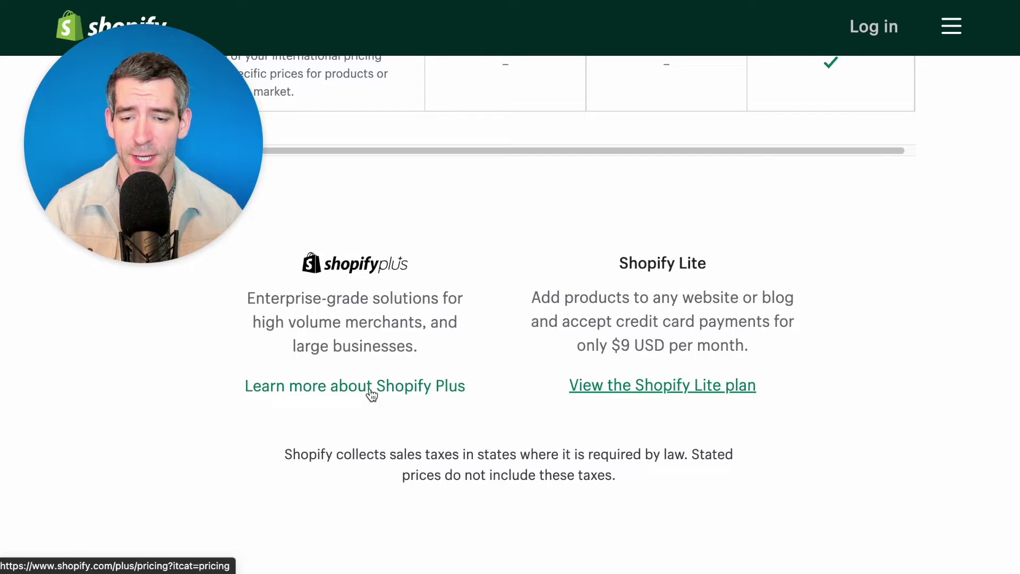
click(371, 393)
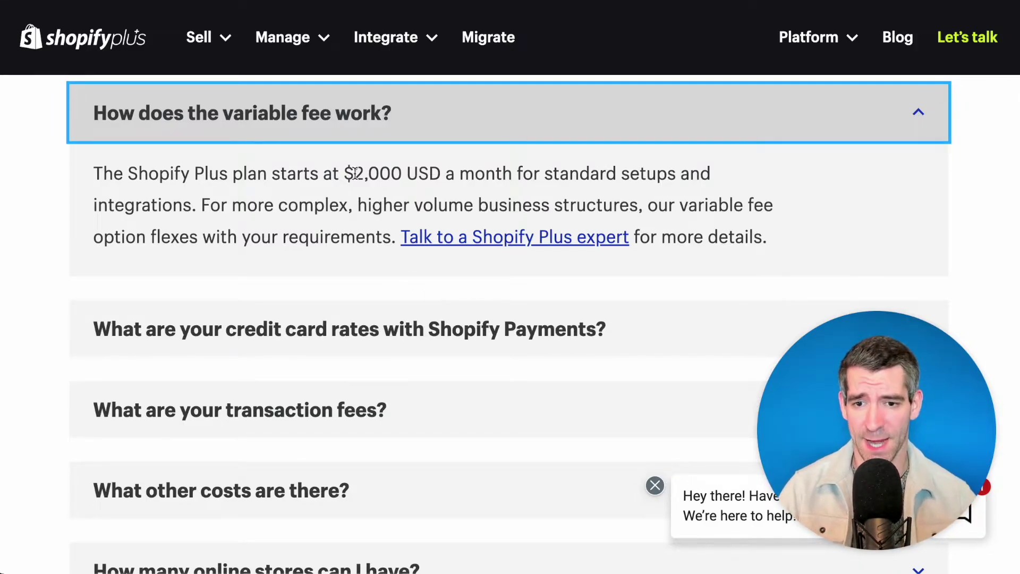
click(214, 208)
drag(214, 209, 697, 207)
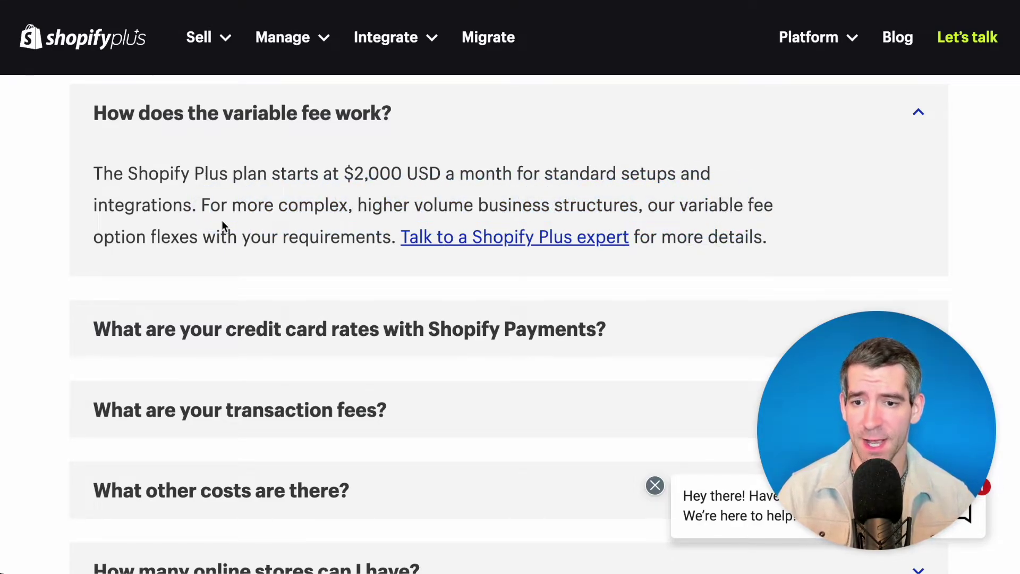
Highlight the variable fee answer's closing words and the 18% higher conversion point under "Sell more now" in the Shopify Plus plan's inclusions.
drag(191, 236, 360, 236)
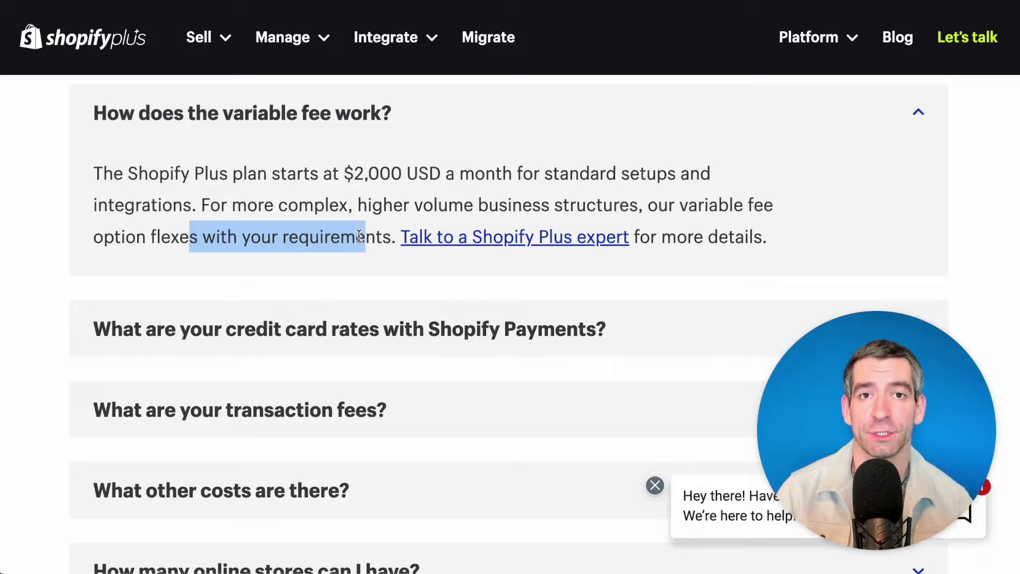
scroll(372, 276, down, 15)
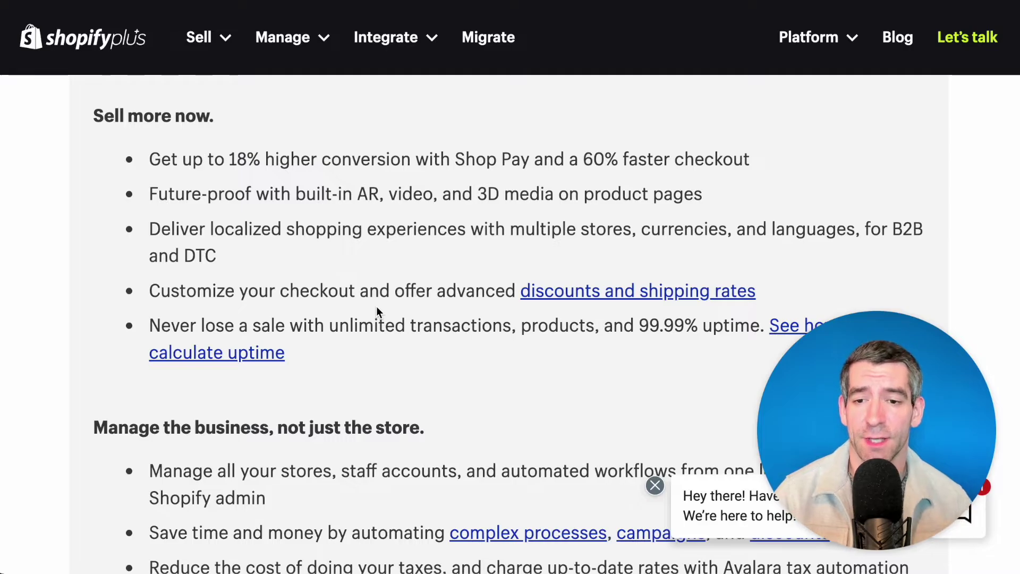
drag(234, 159, 303, 159)
click(370, 158)
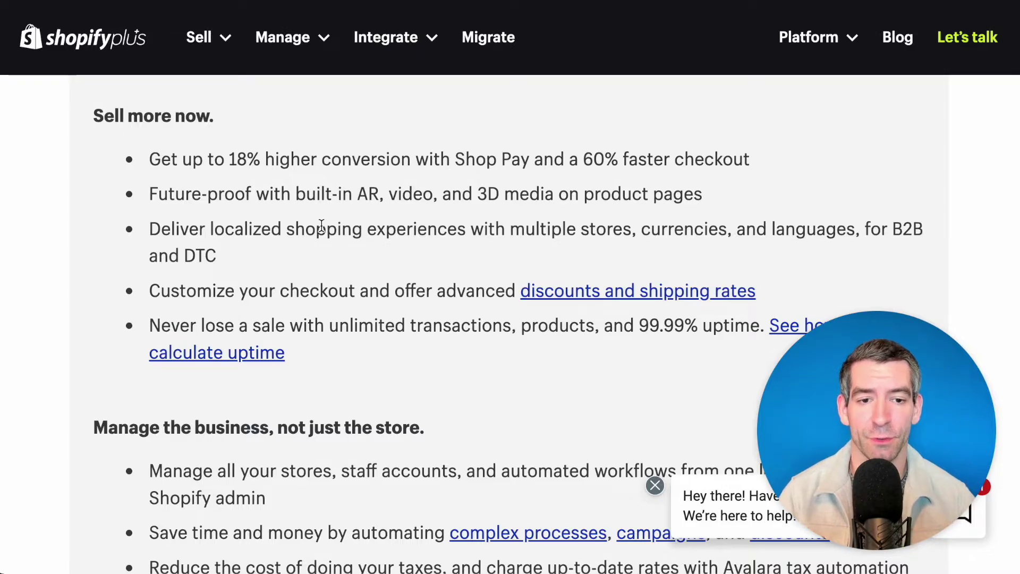
Look back through the Shopify Plus page's plan inclusions, replatforming time and lower total cost of ownership sections.
scroll(509, 212, up, 15)
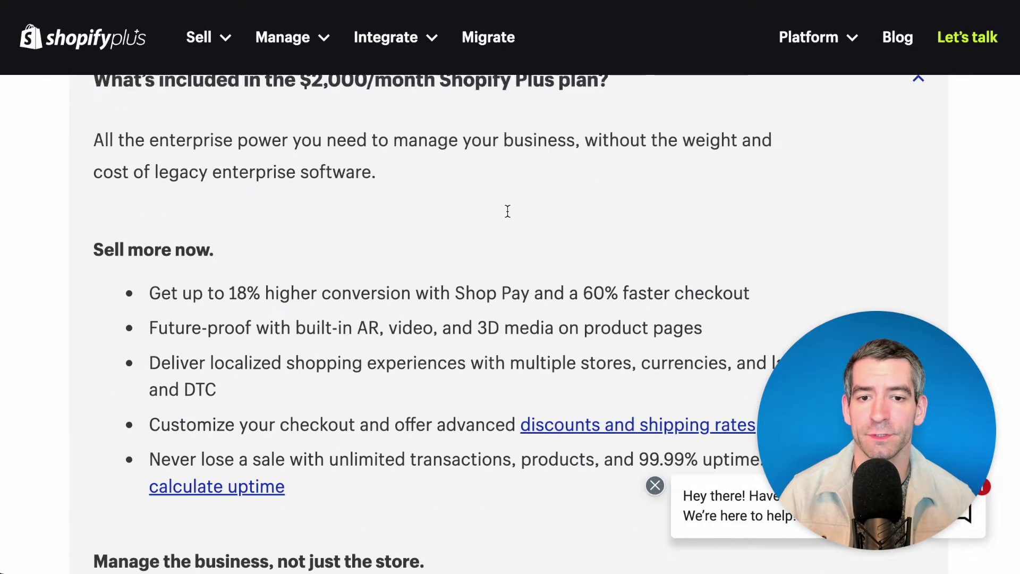
scroll(509, 211, up, 15)
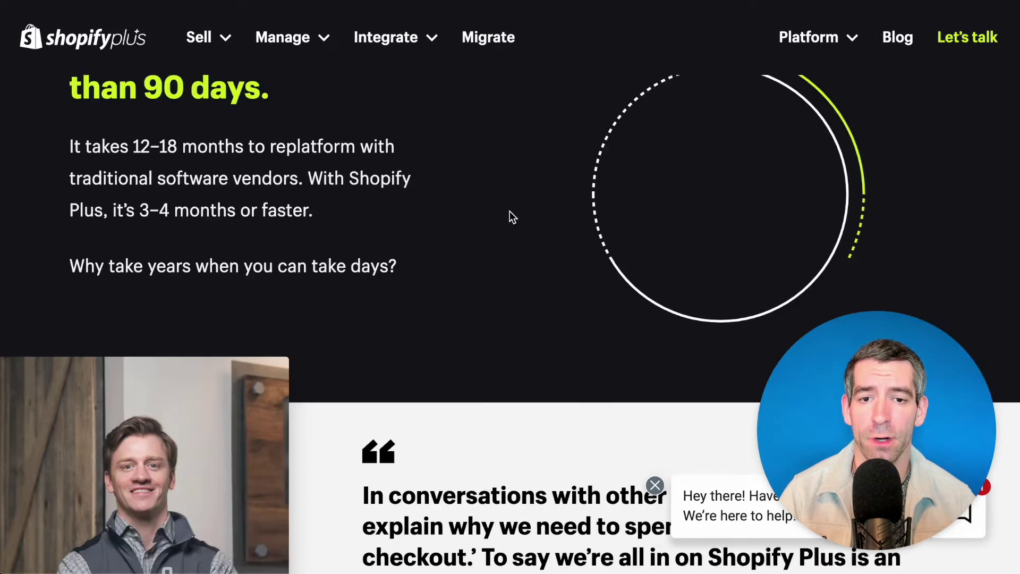
scroll(509, 211, up, 20)
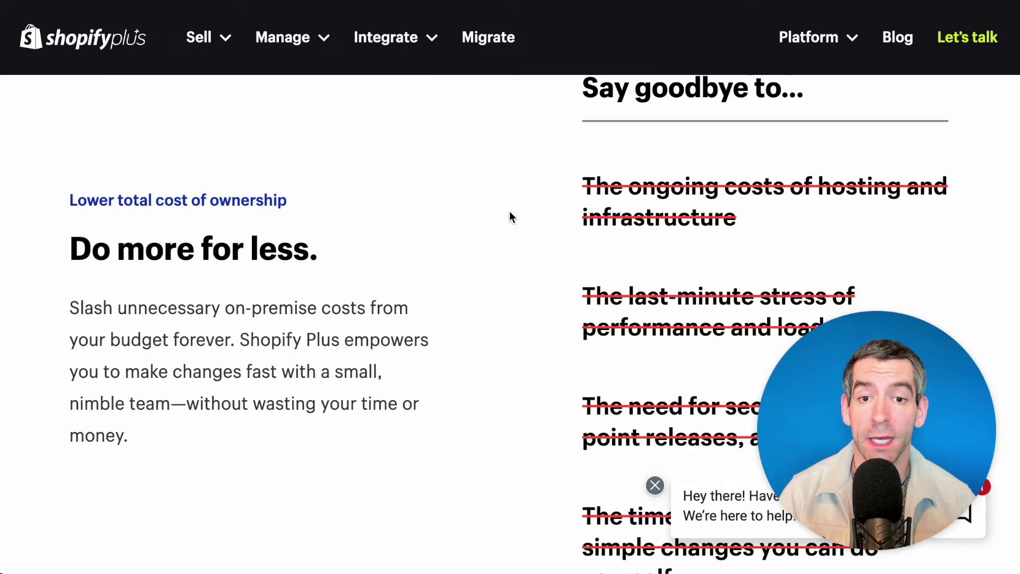
scroll(509, 212, down, 1)
scroll(509, 211, up, 1)
scroll(509, 211, down, 1)
scroll(509, 212, up, 3)
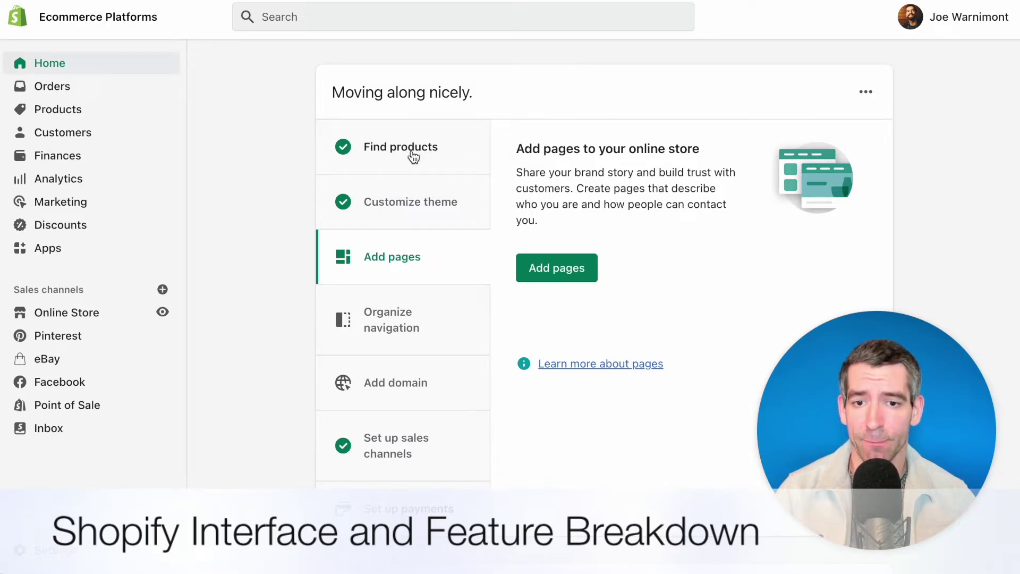
Look through the store setup checklist on the admin home page, from finding products to setting up payments.
scroll(422, 204, down, 1)
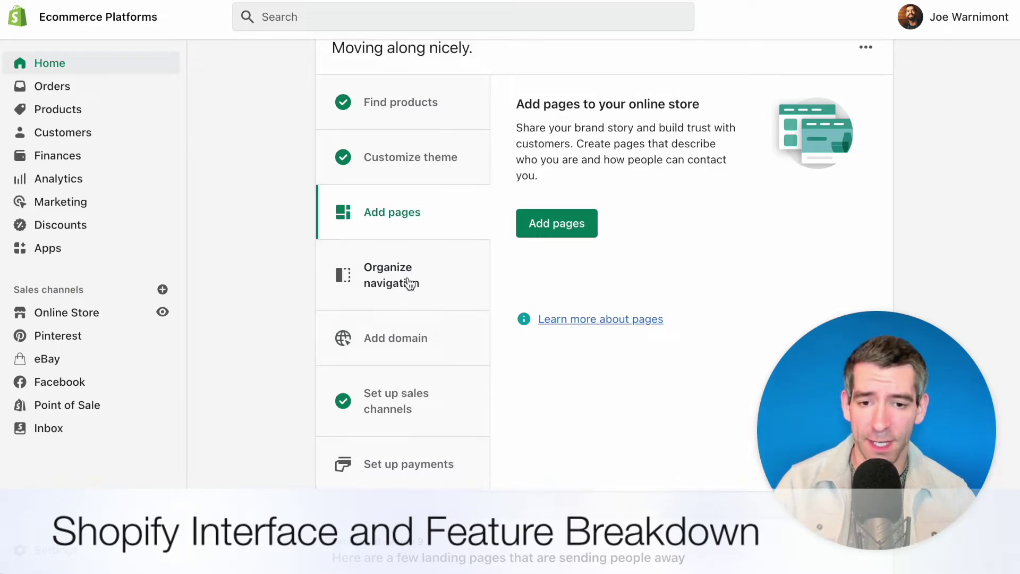
scroll(410, 283, down, 2)
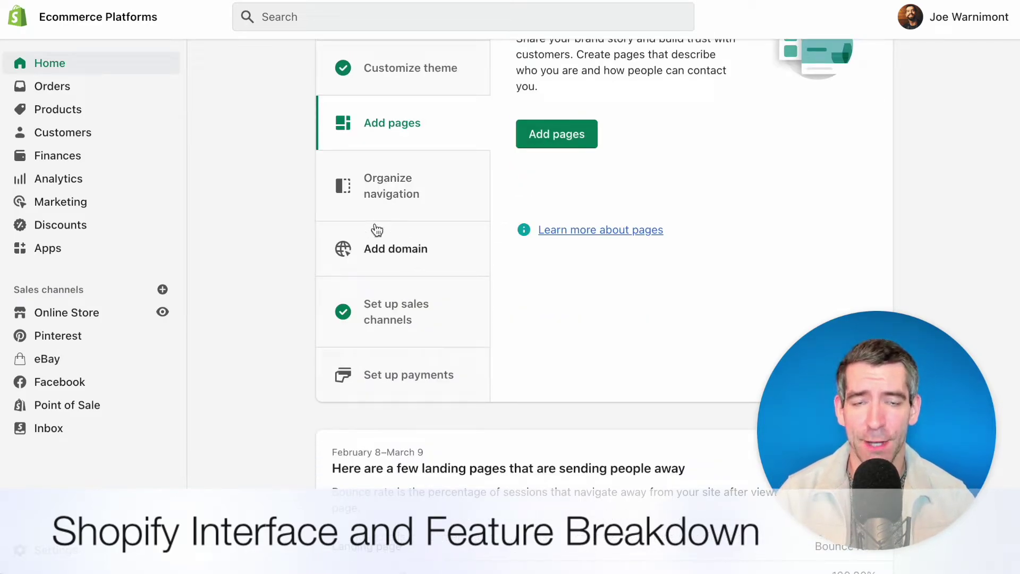
scroll(316, 208, up, 3)
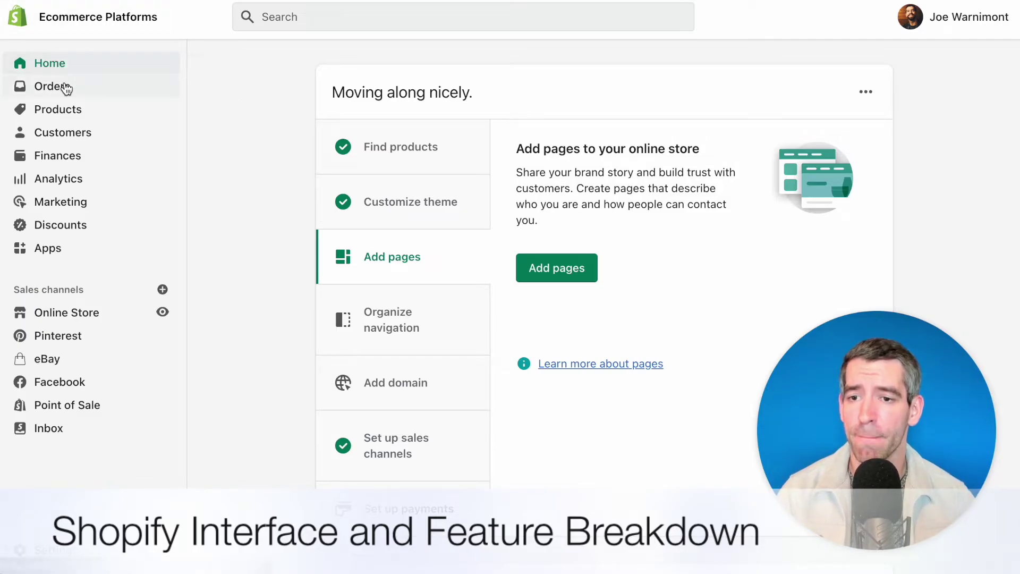
Tour the admin's Orders, Products and Online Store Themes pages.
click(64, 94)
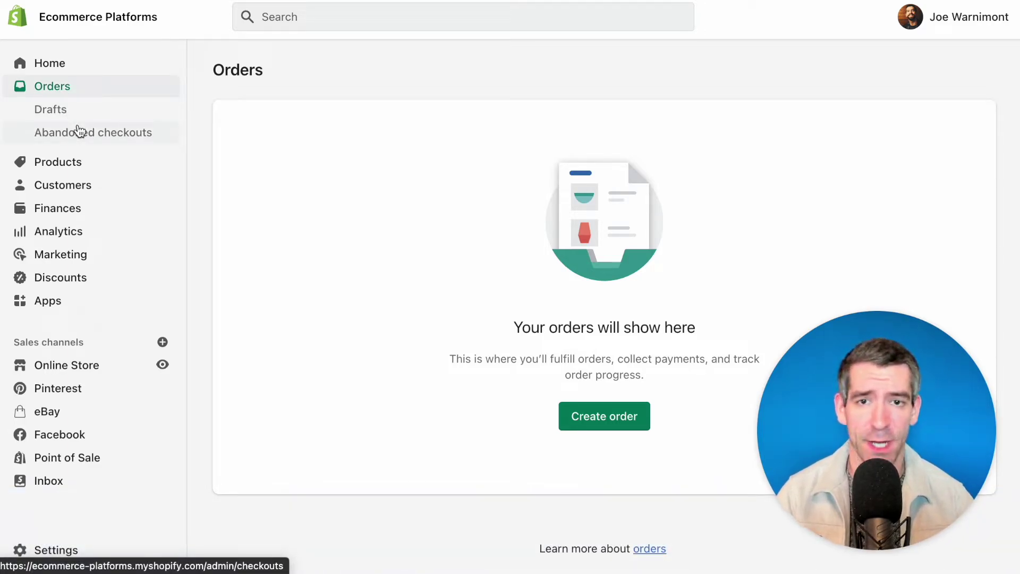
click(75, 161)
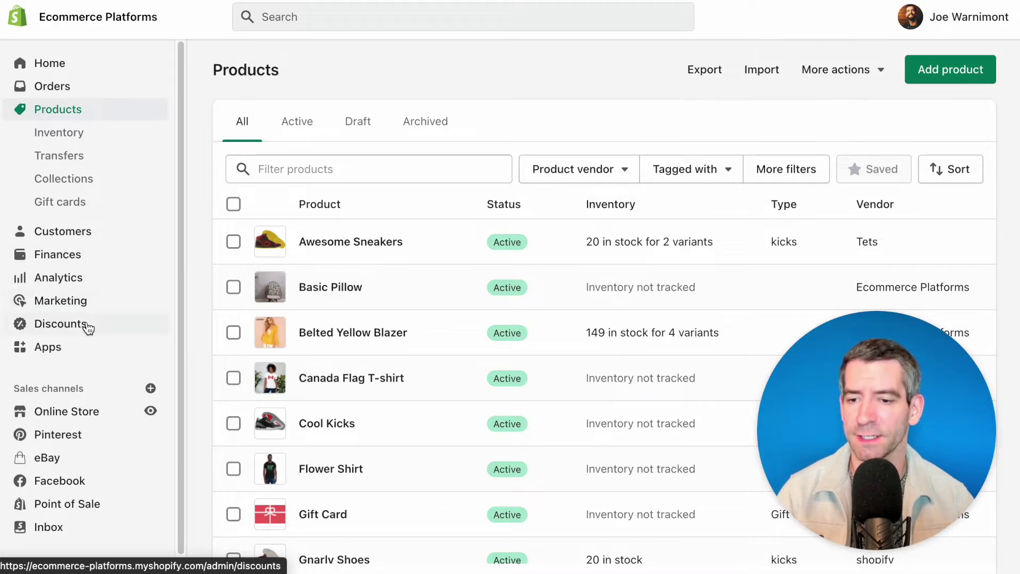
scroll(95, 319, down, 1)
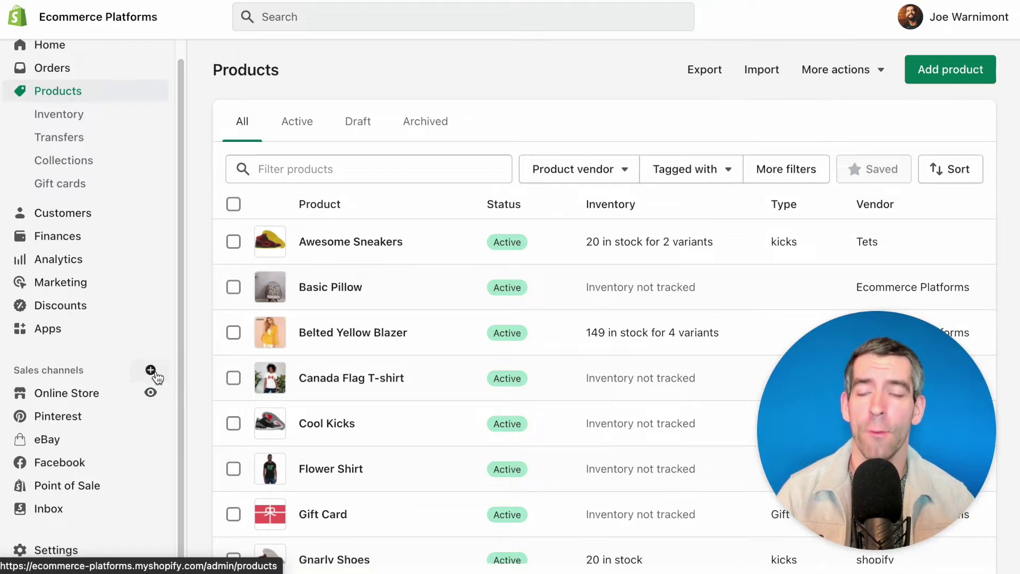
click(65, 392)
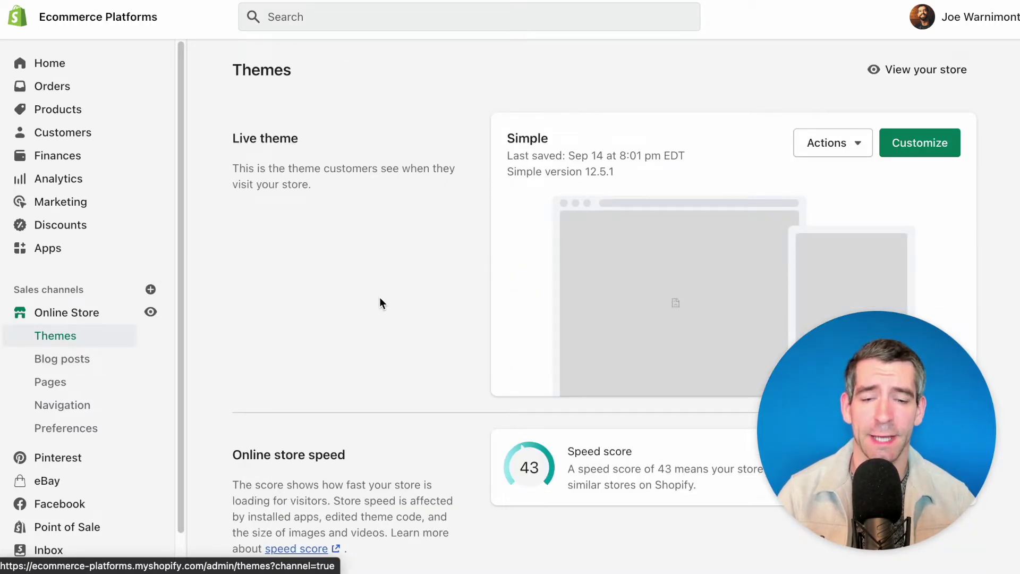
scroll(133, 323, down, 1)
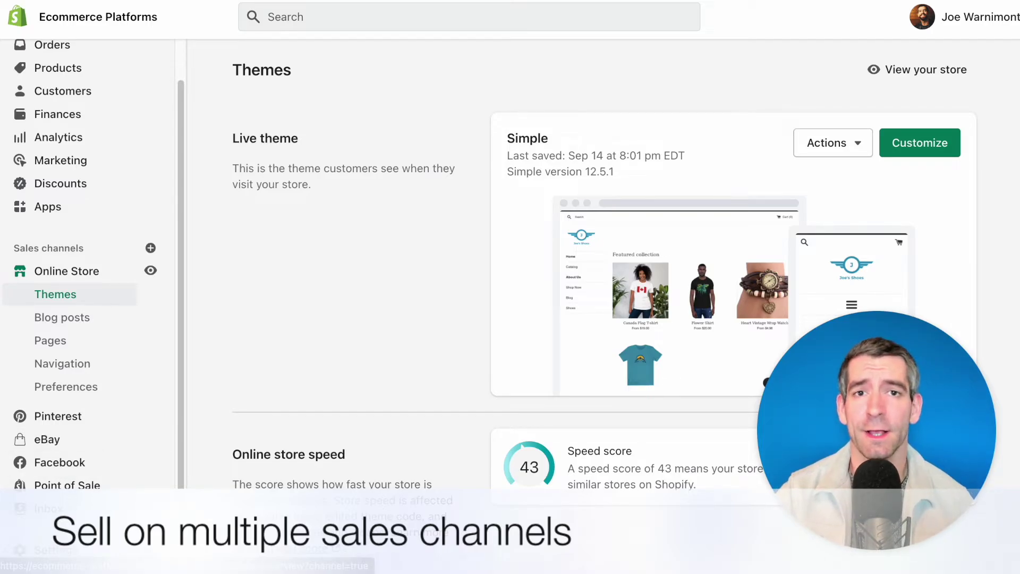
Open the list of sales channels that can be added and look through the recommended and unavailable ones.
click(151, 248)
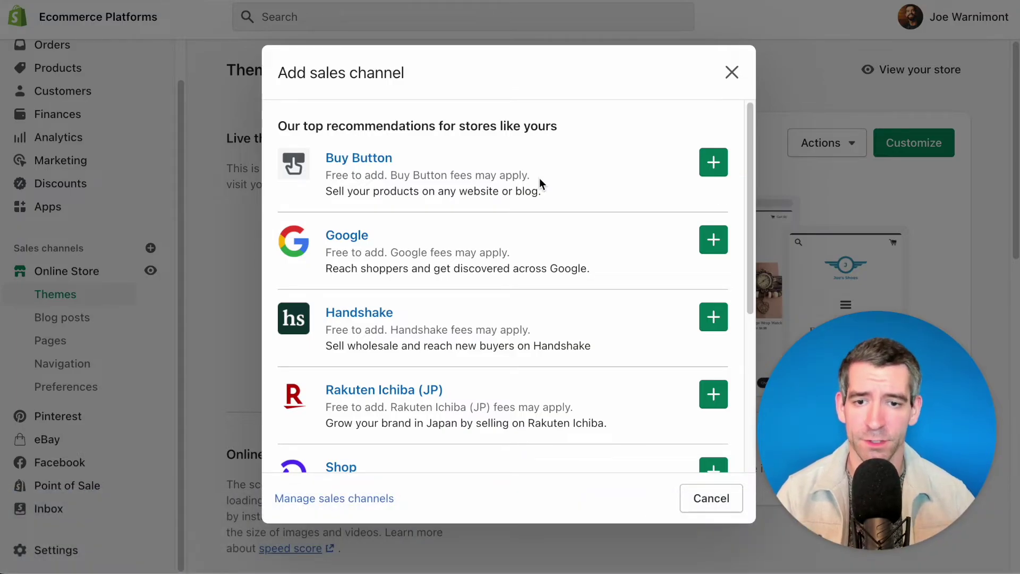
scroll(539, 177, down, 1)
scroll(532, 181, up, 1)
scroll(449, 237, down, 5)
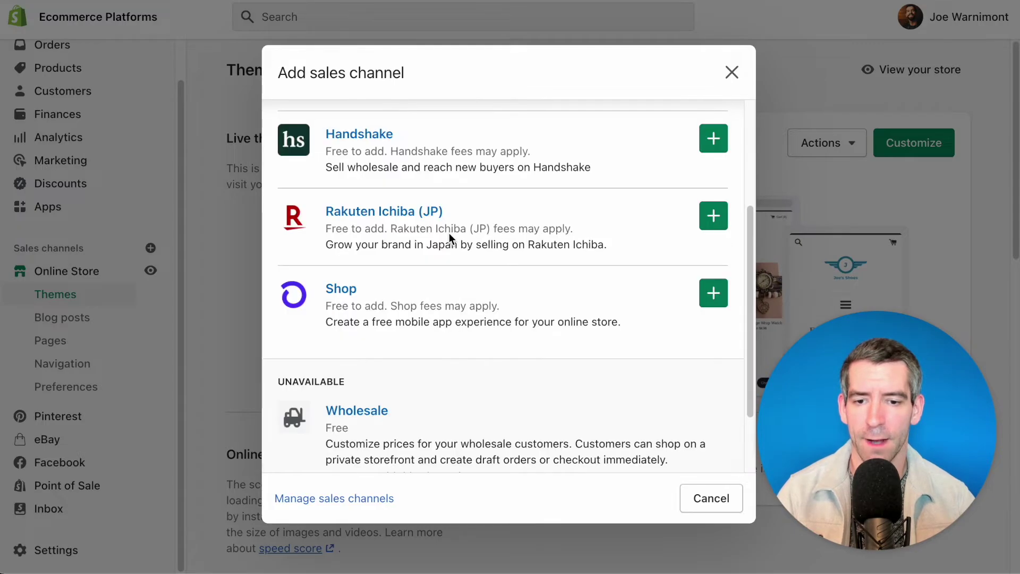
scroll(449, 237, up, 5)
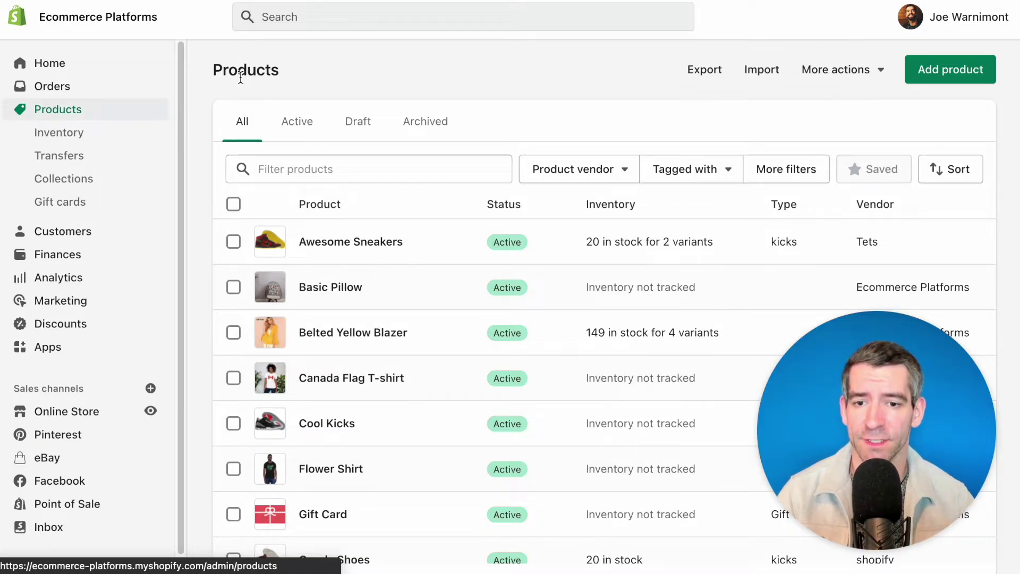
Browse the full product list and filter it by Active and Draft status in turn.
scroll(246, 78, down, 5)
scroll(241, 84, down, 10)
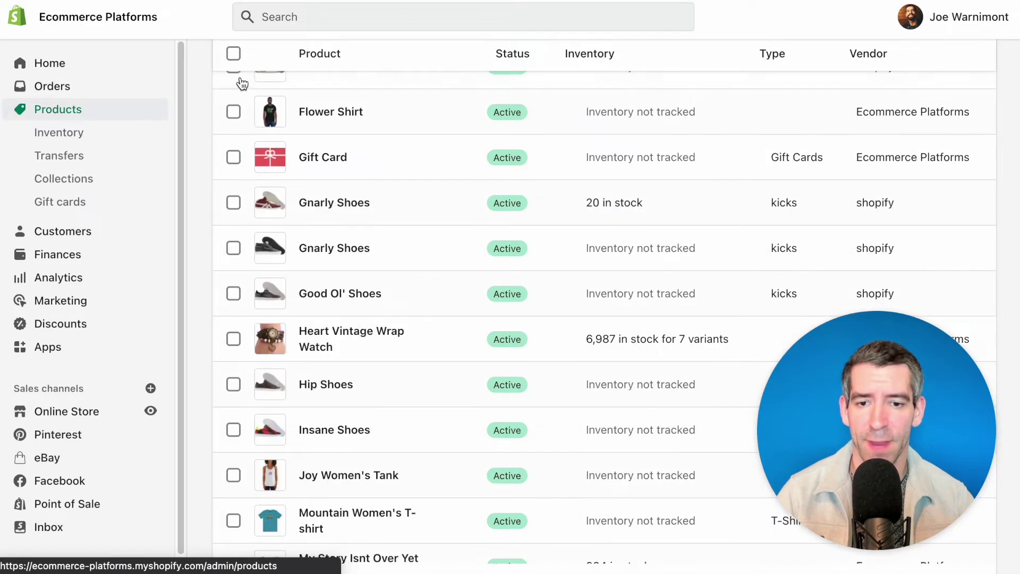
scroll(388, 184, up, 15)
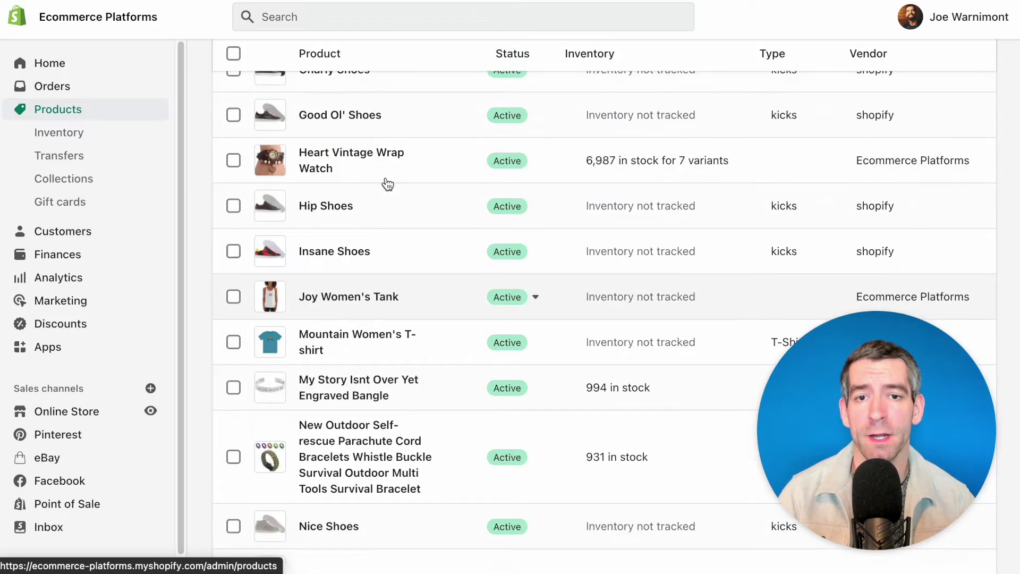
scroll(387, 183, up, 1)
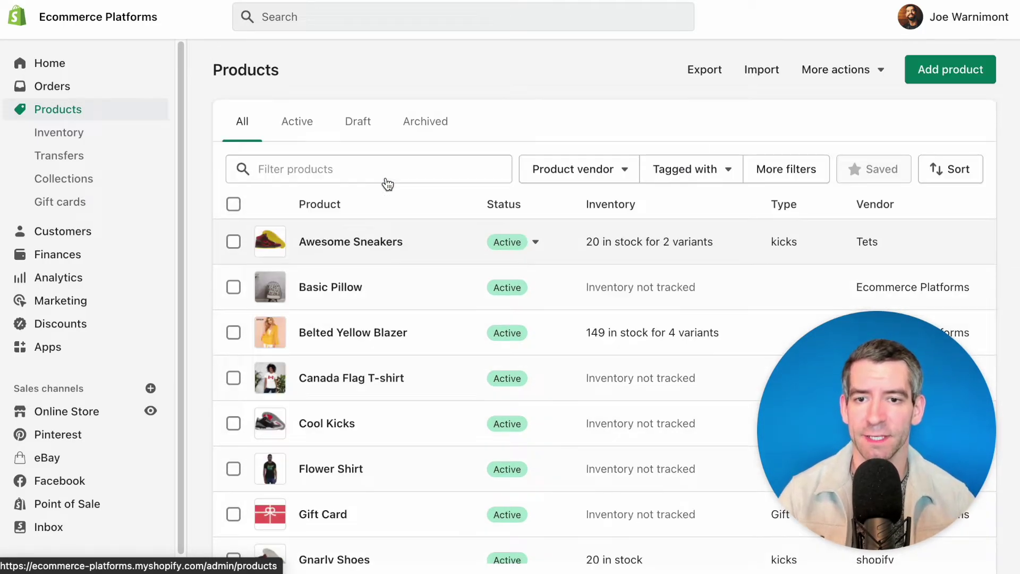
click(310, 128)
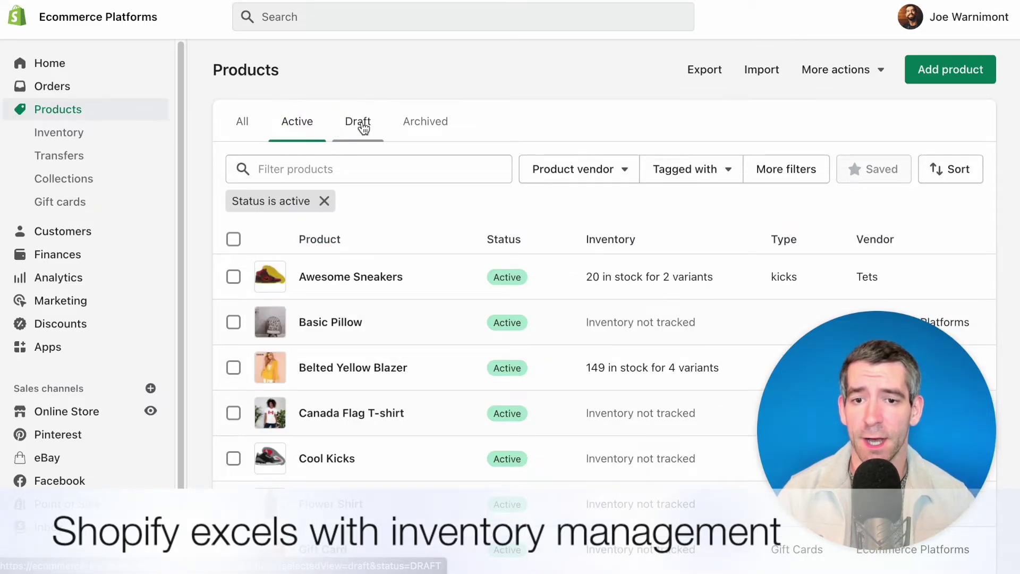
click(365, 128)
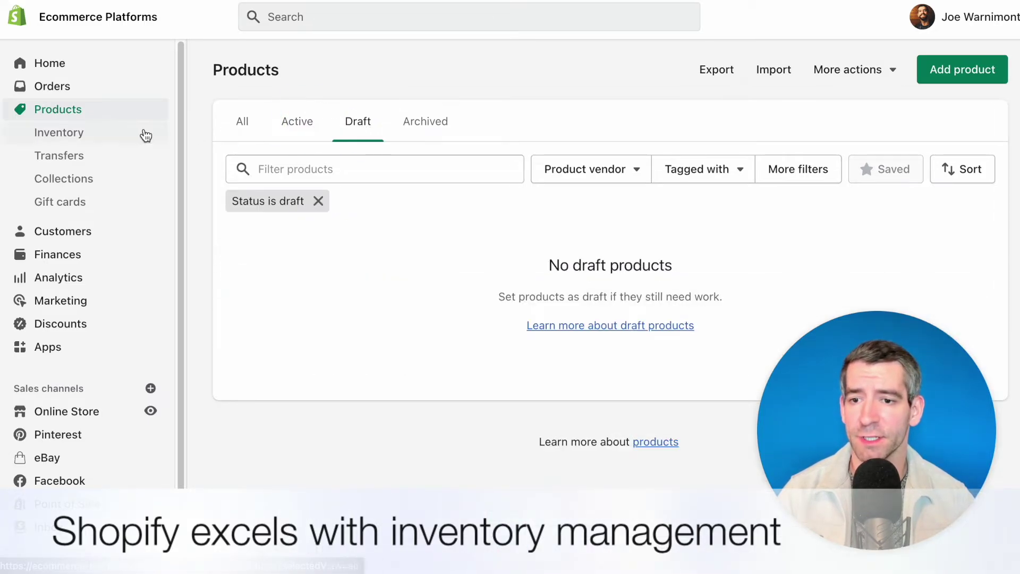
Open the inventory list and examine the available quantities of the product variants.
click(97, 134)
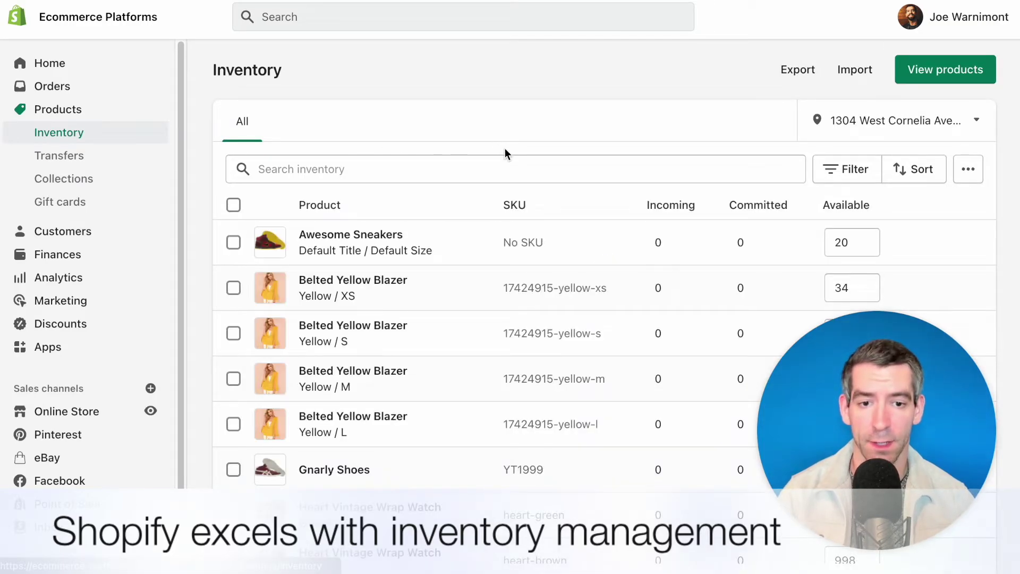
scroll(505, 154, down, 1)
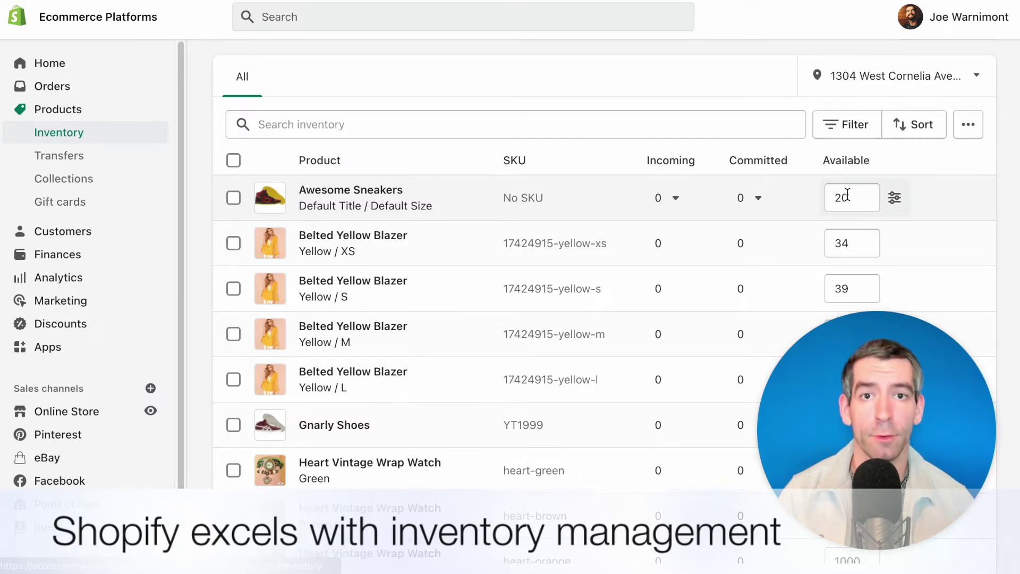
scroll(847, 195, up, 1)
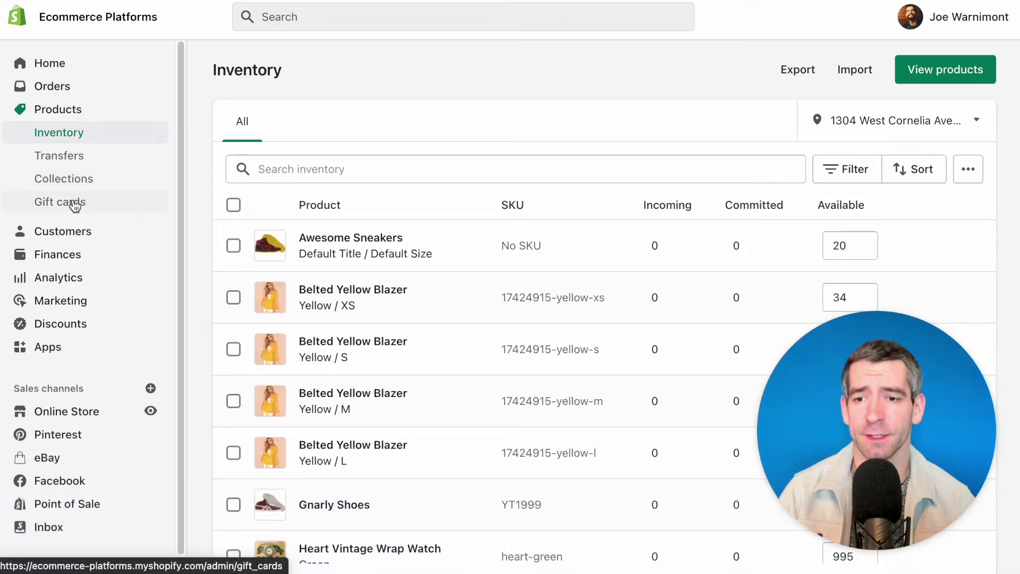
Open a blank new product form from the Products page and examine its media, pricing, inventory, shipping, options and search engine listing sections.
click(68, 111)
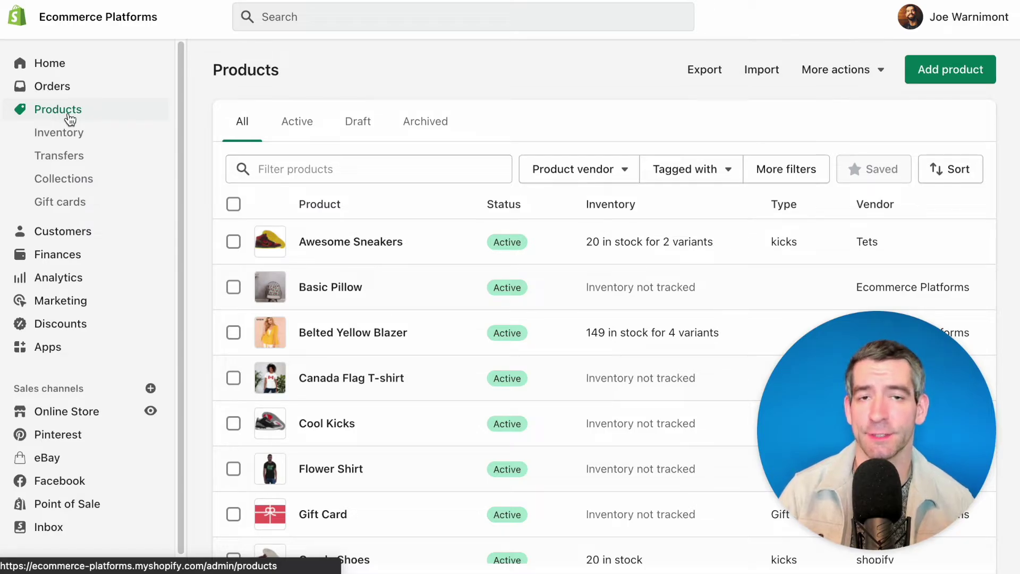
click(940, 81)
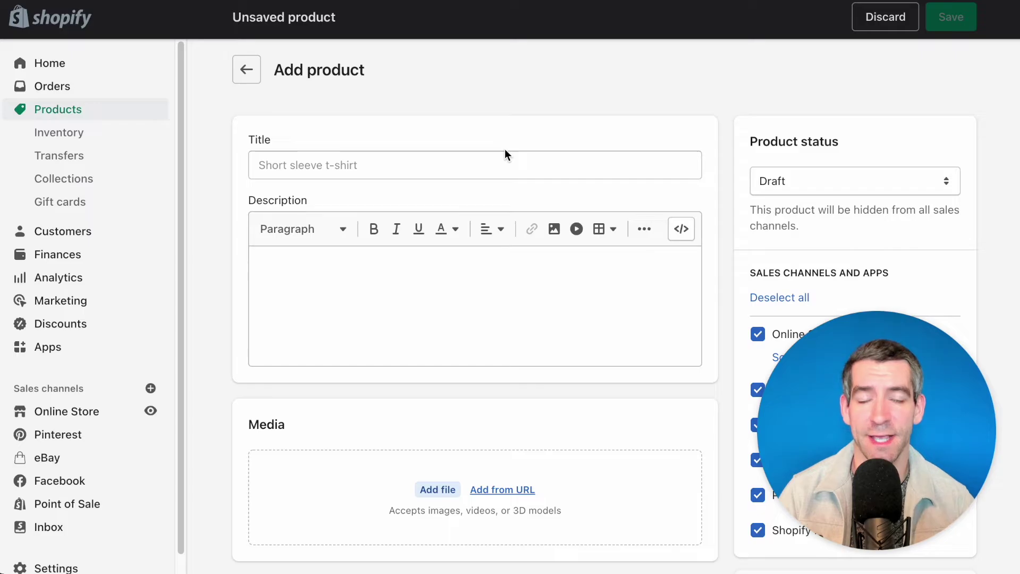
click(390, 164)
scroll(653, 159, down, 3)
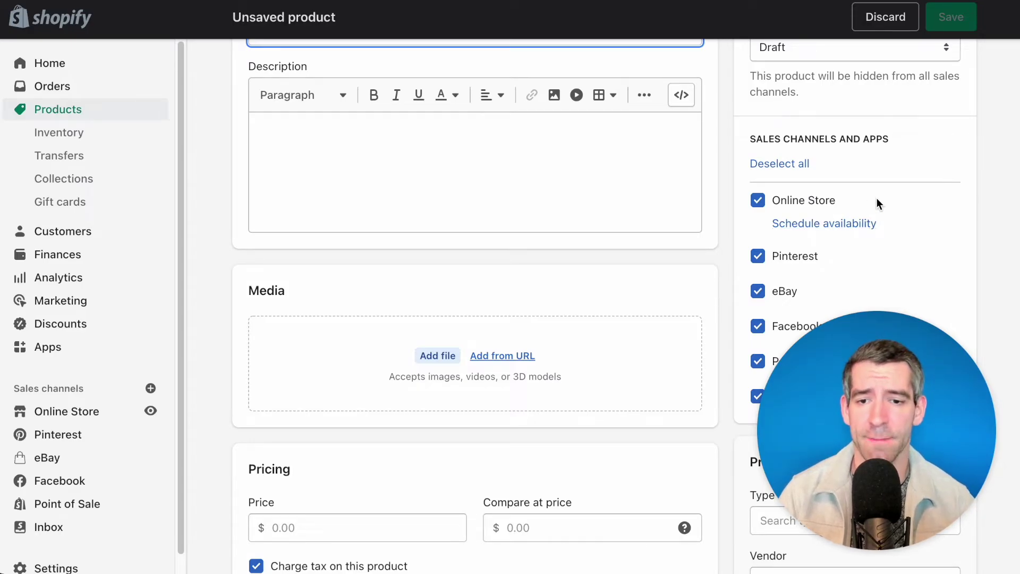
scroll(640, 273, down, 5)
scroll(532, 262, down, 8)
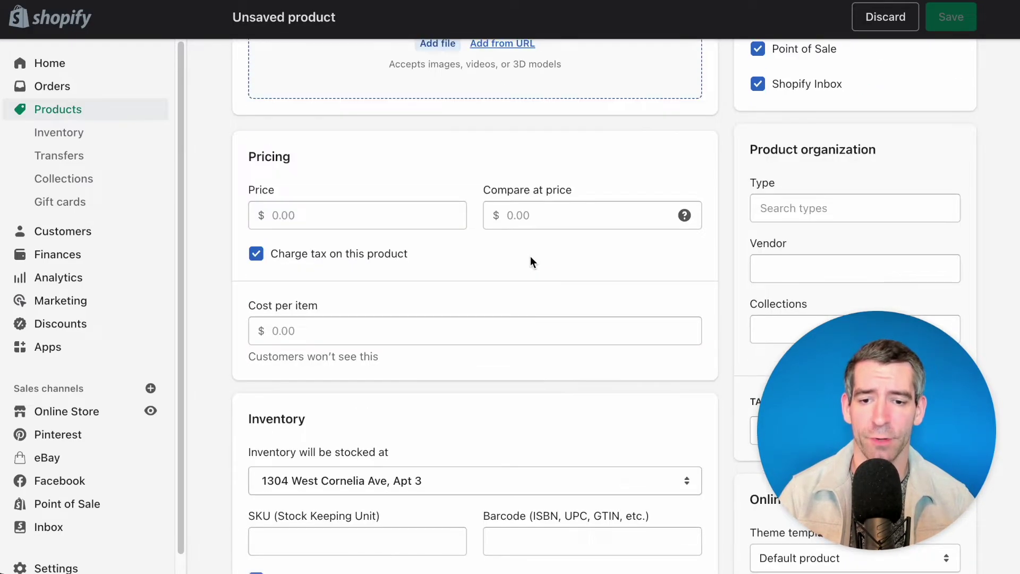
scroll(530, 257, down, 12)
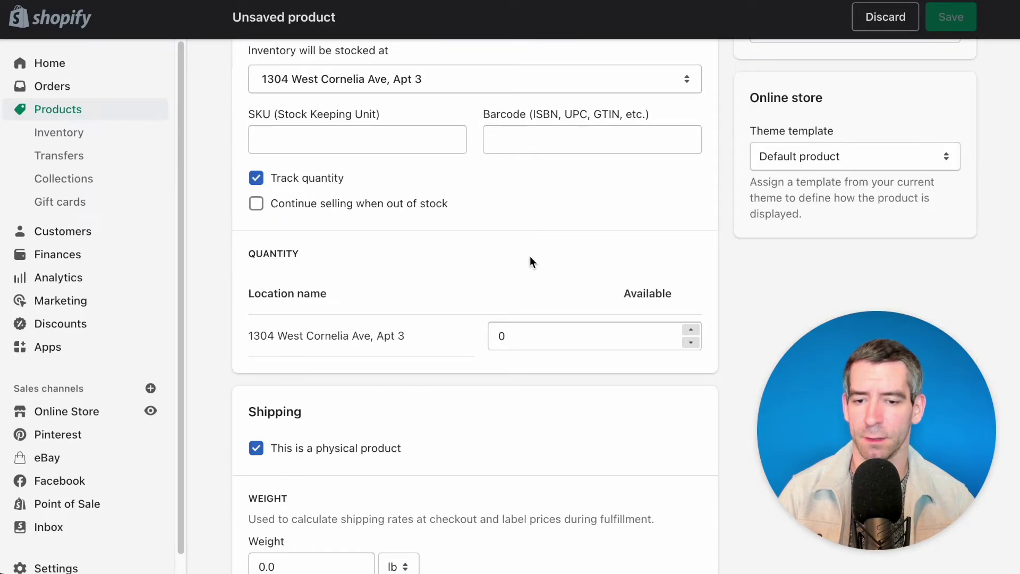
scroll(530, 260, down, 3)
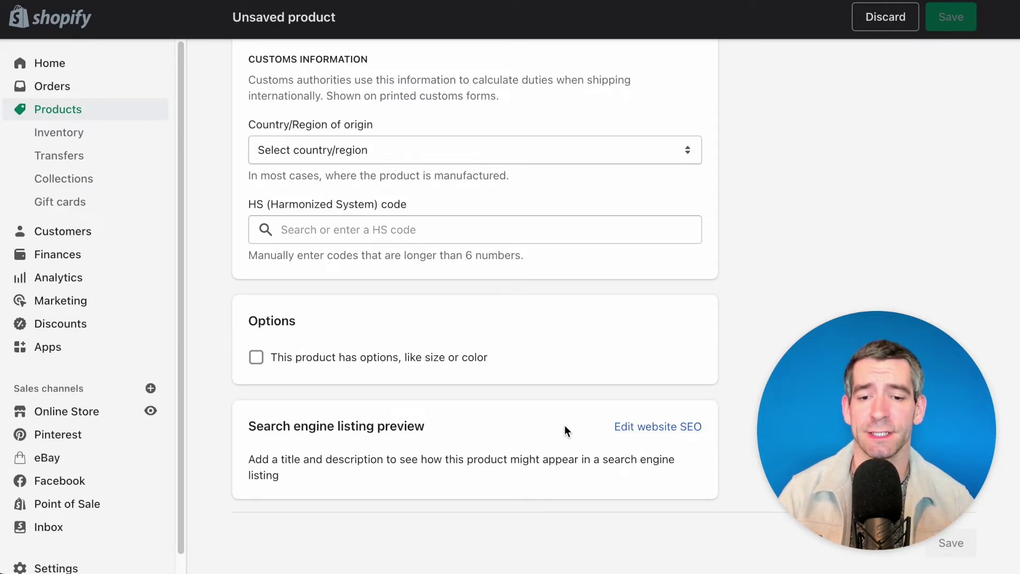
Open the Belted Yellow Blazer product and examine its description, media, color and size options, variants, subscriptions and search engine listing.
click(77, 112)
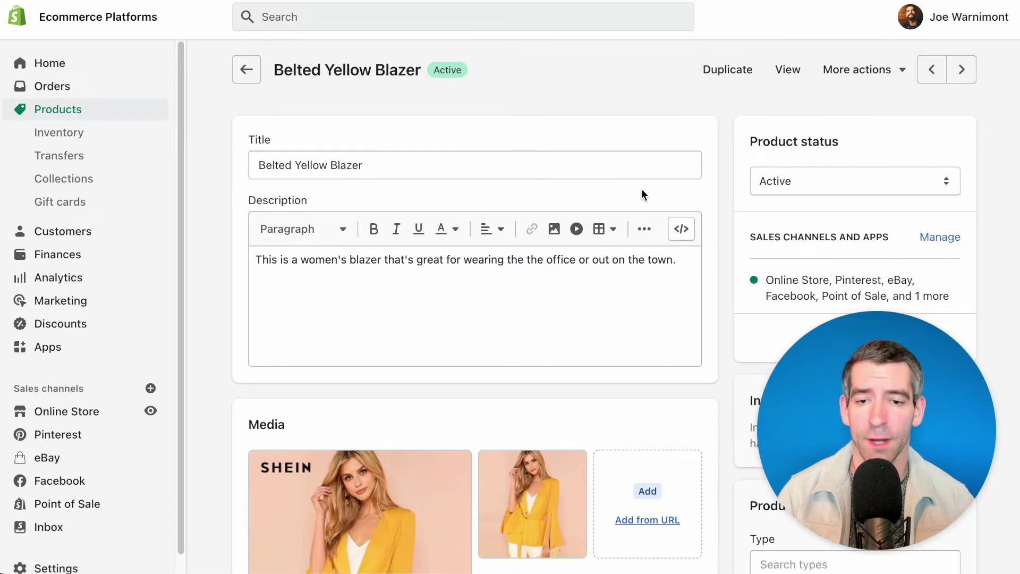
scroll(642, 190, down, 3)
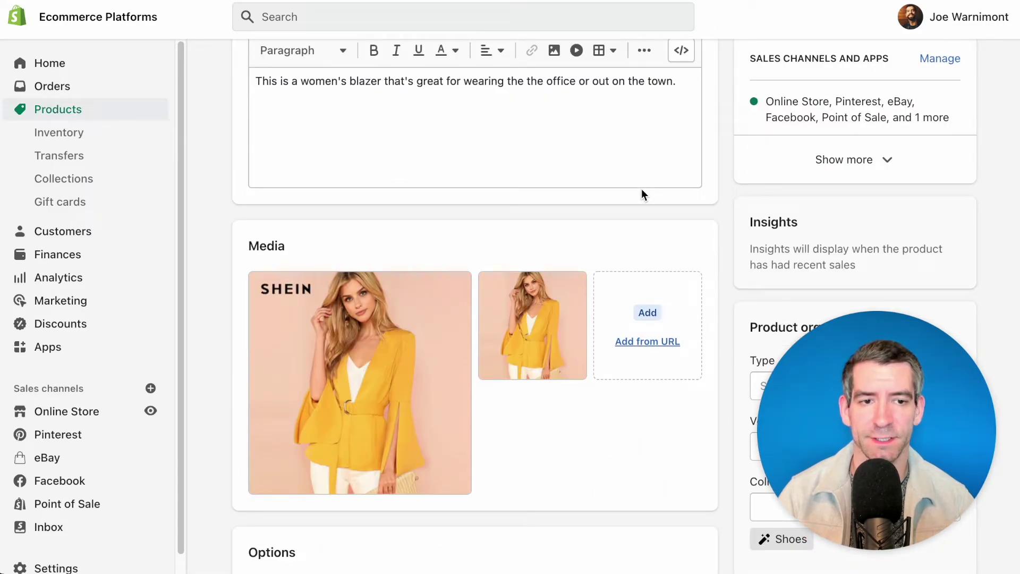
scroll(642, 190, down, 5)
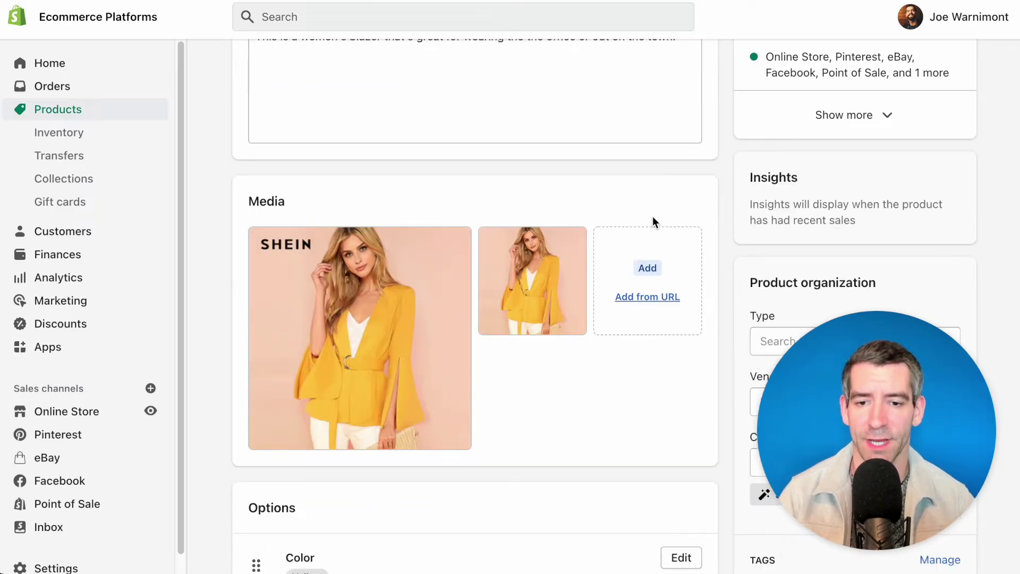
scroll(651, 229, down, 3)
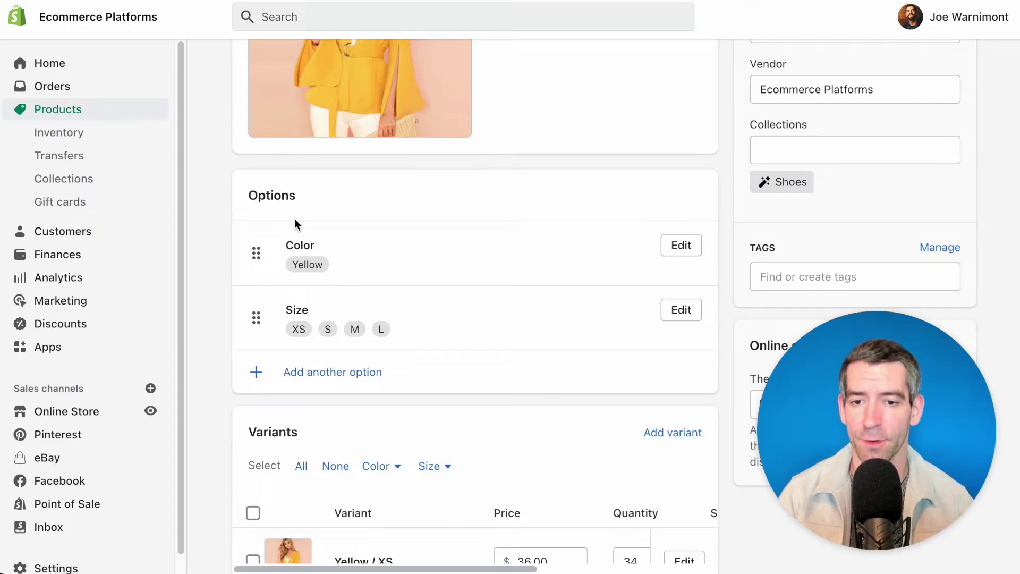
click(301, 244)
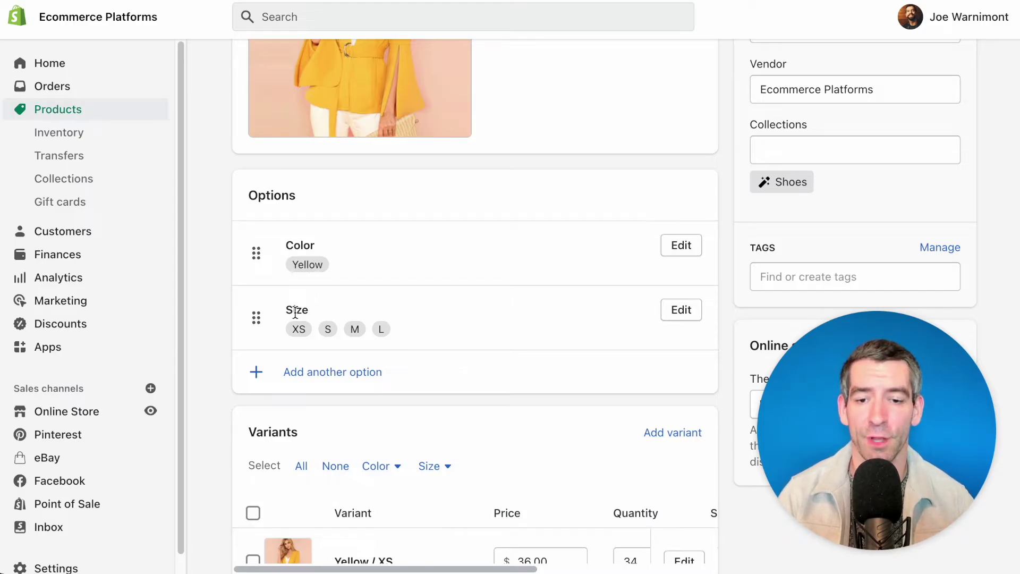
scroll(387, 298, down, 10)
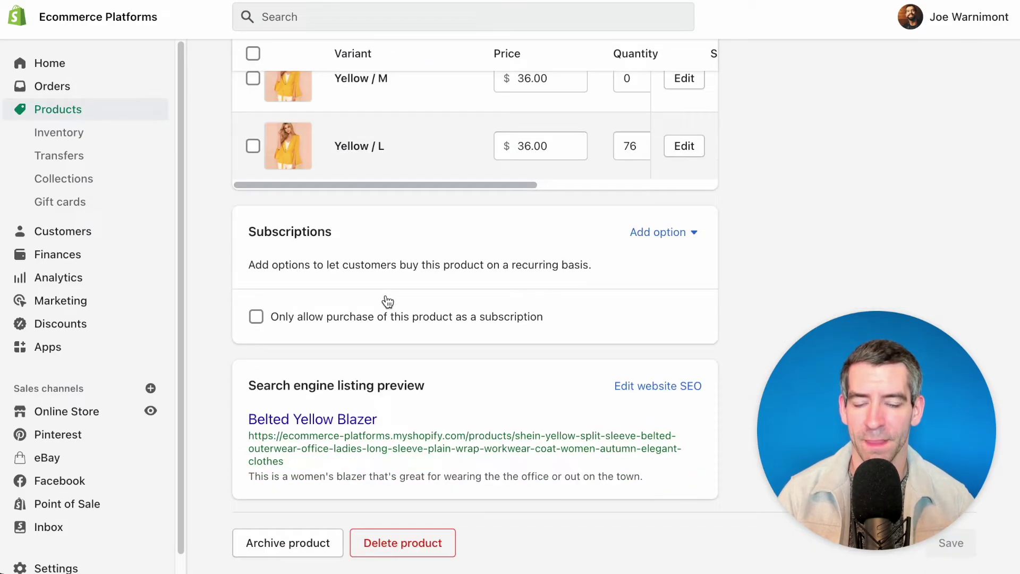
scroll(387, 301, up, 10)
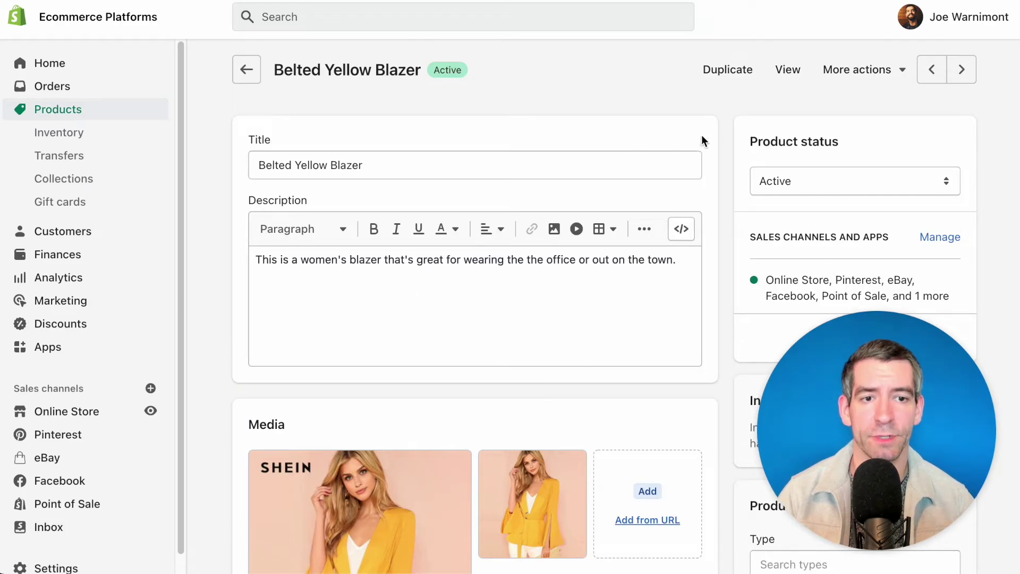
Preview the Belted Yellow Blazer in the online store and check the available color and size choices without changing them.
click(786, 69)
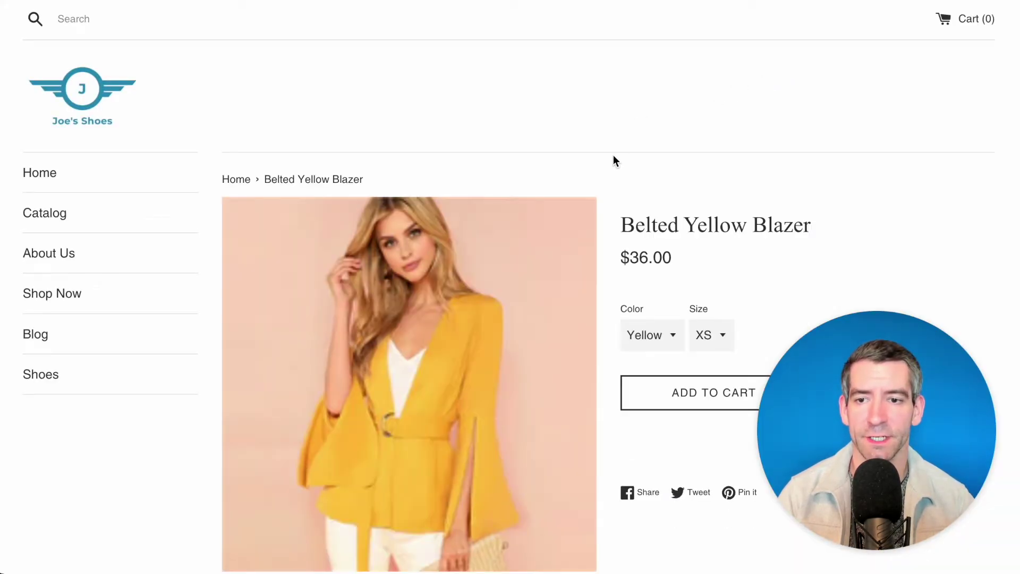
scroll(613, 155, down, 3)
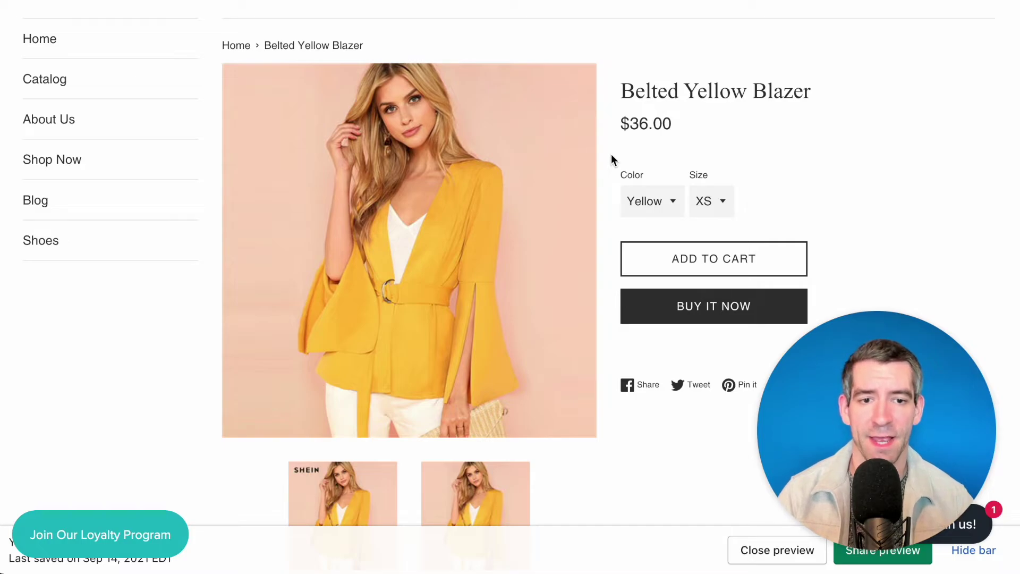
click(673, 204)
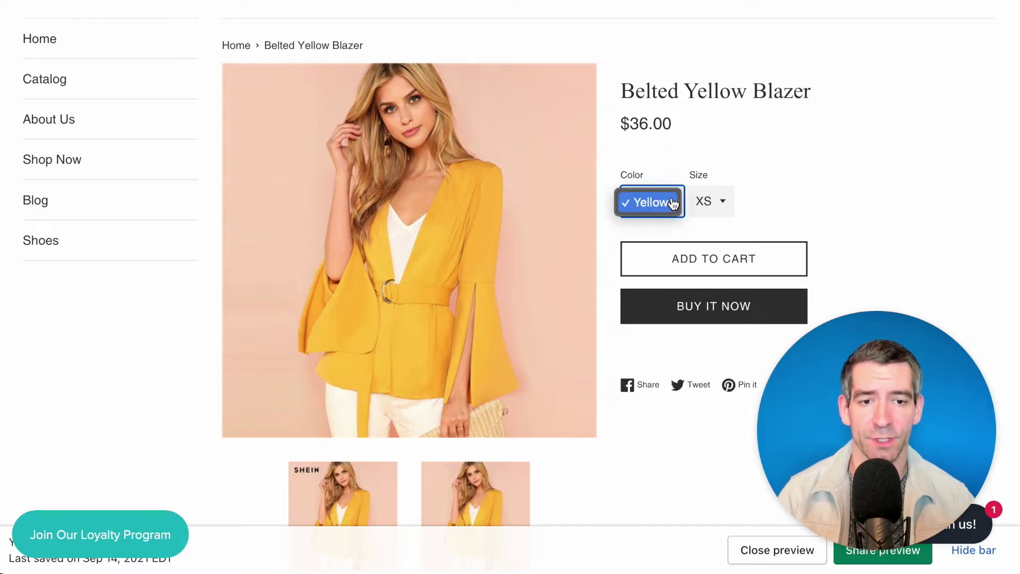
click(725, 207)
click(725, 207)
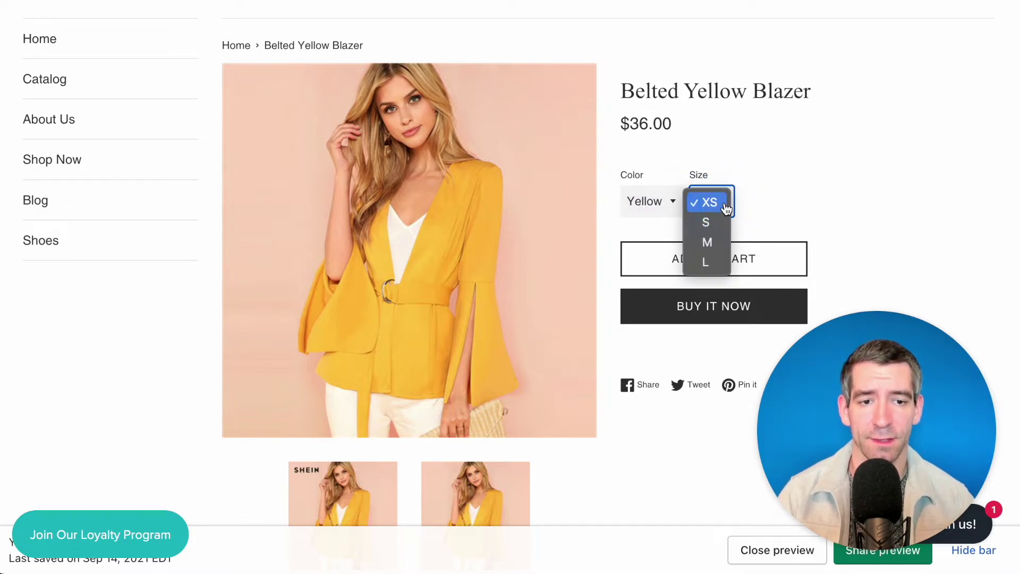
click(787, 206)
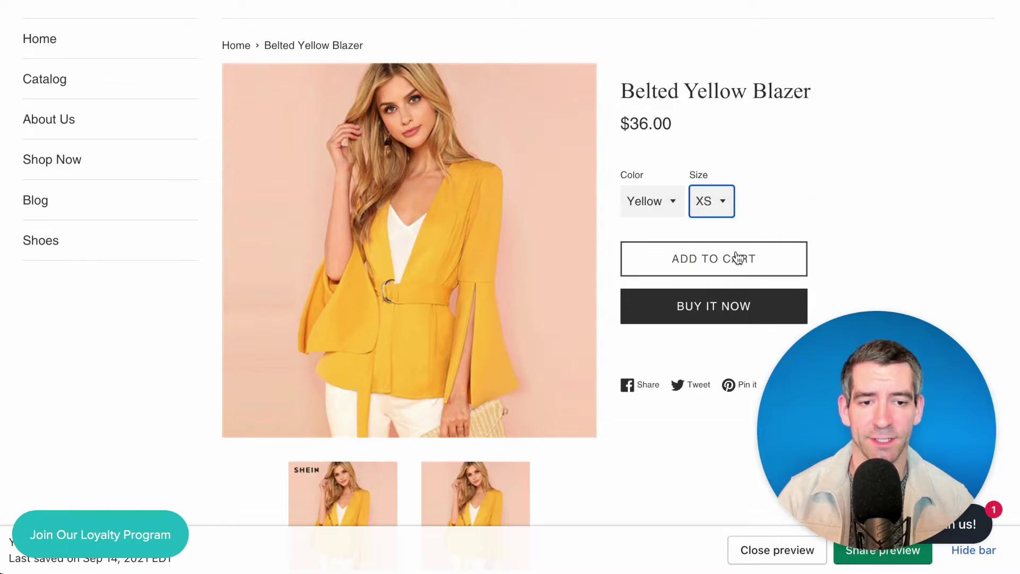
Look through the rest of the blazer's storefront page, including its sharing links, description, recommended products and footer links.
scroll(853, 159, down, 3)
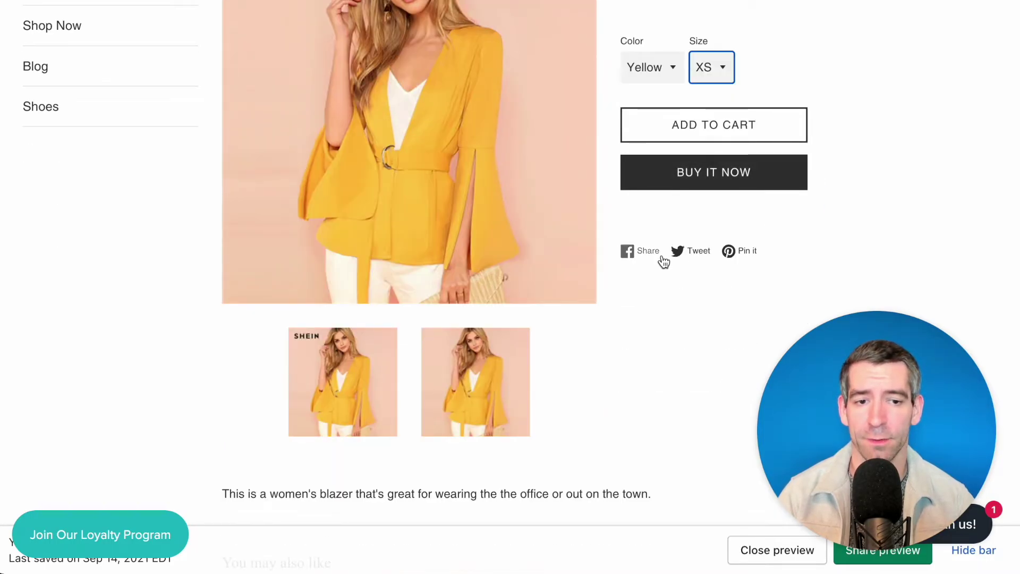
scroll(803, 244, down, 5)
scroll(787, 213, down, 6)
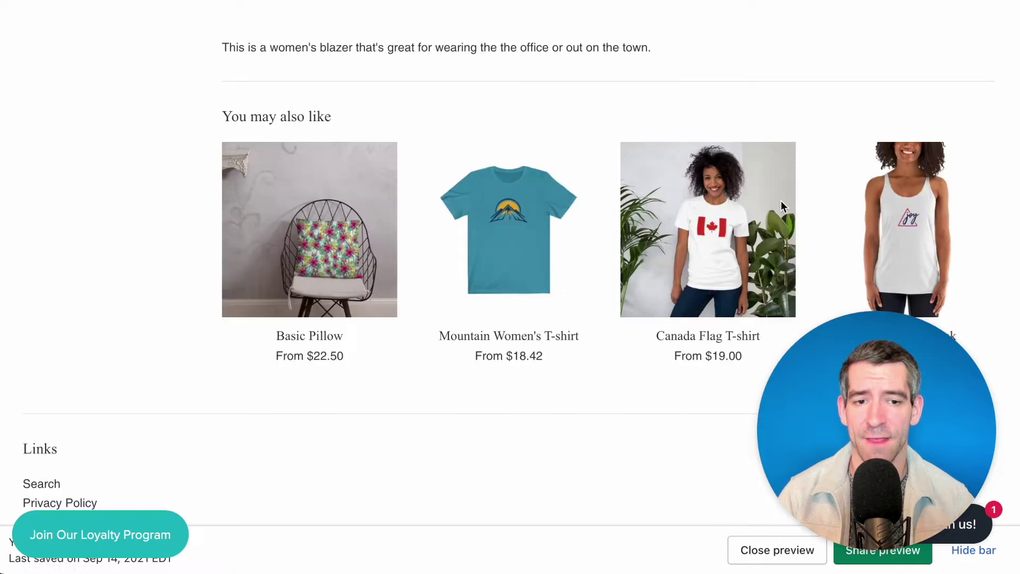
scroll(781, 205, up, 4)
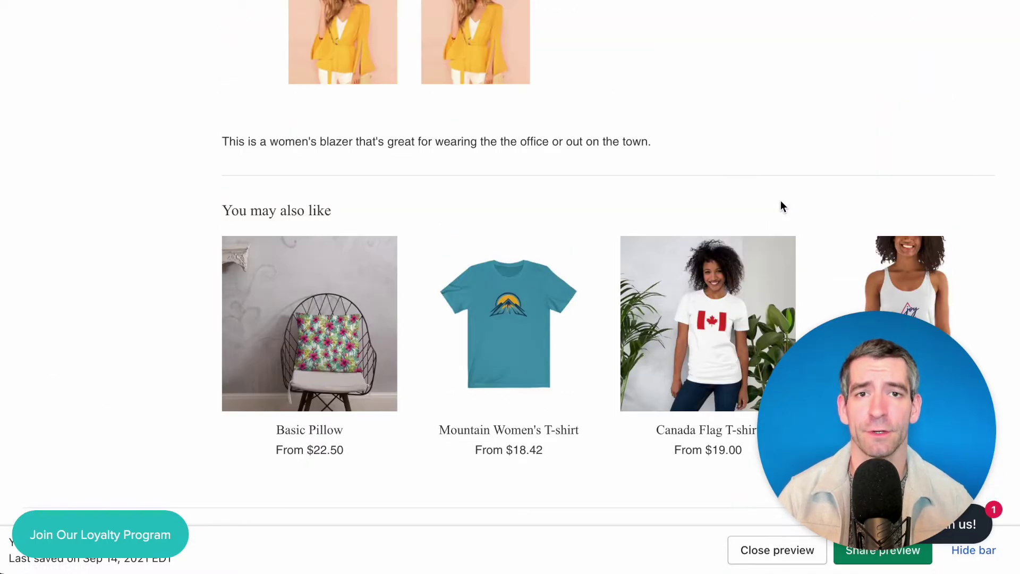
scroll(452, 205, down, 2)
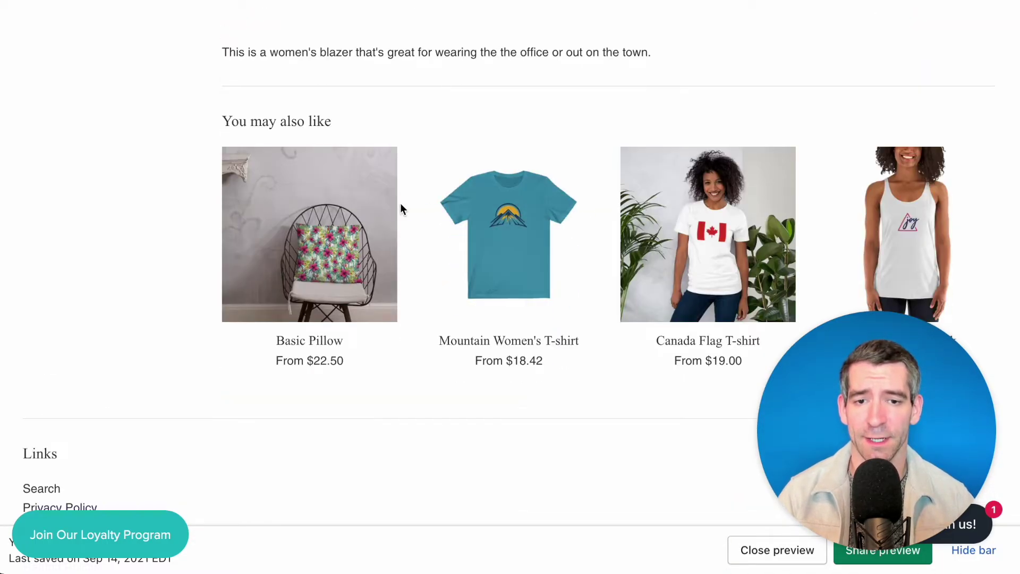
scroll(725, 208, down, 3)
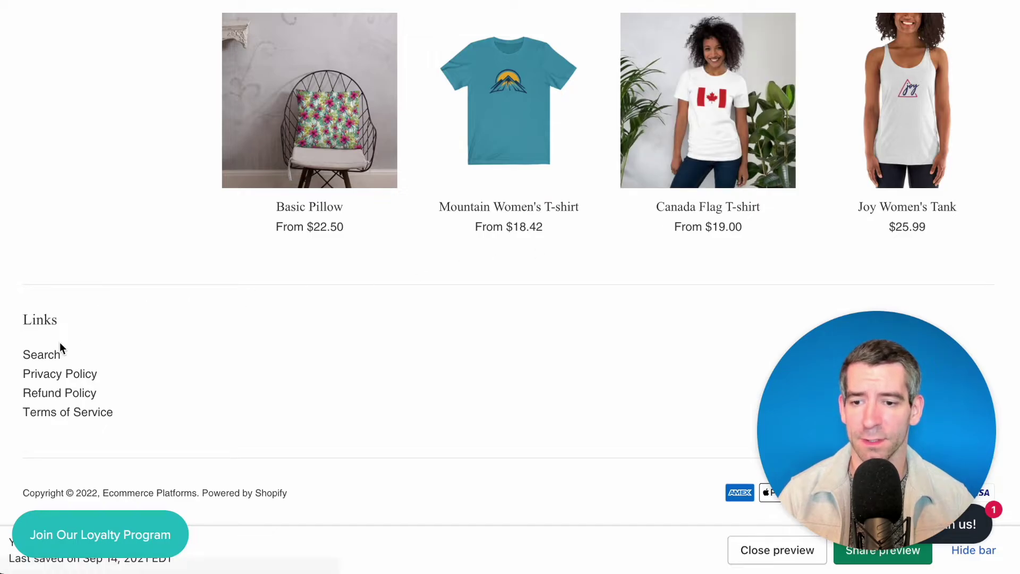
scroll(372, 322, up, 12)
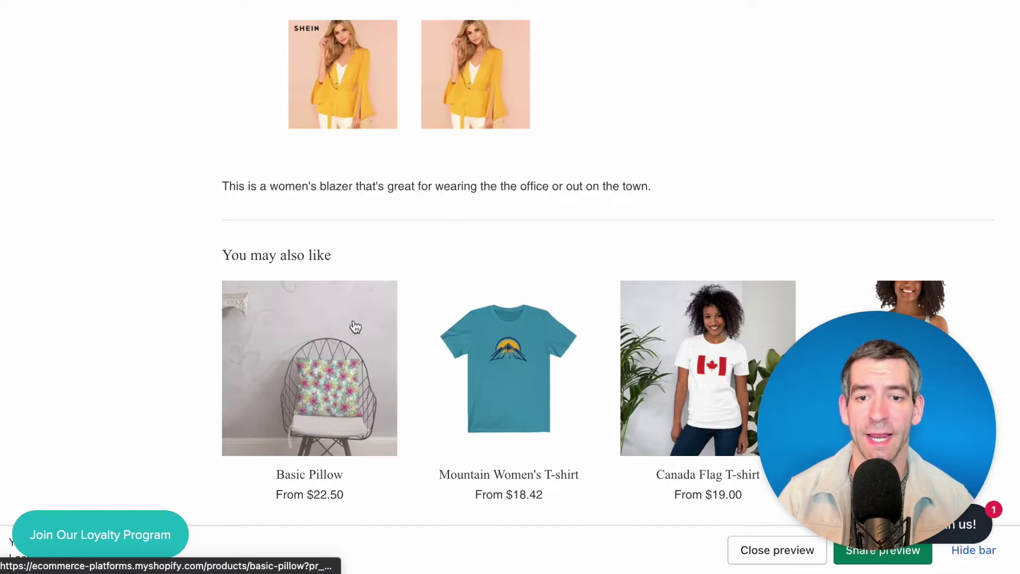
scroll(487, 312, up, 7)
scroll(487, 312, down, 4)
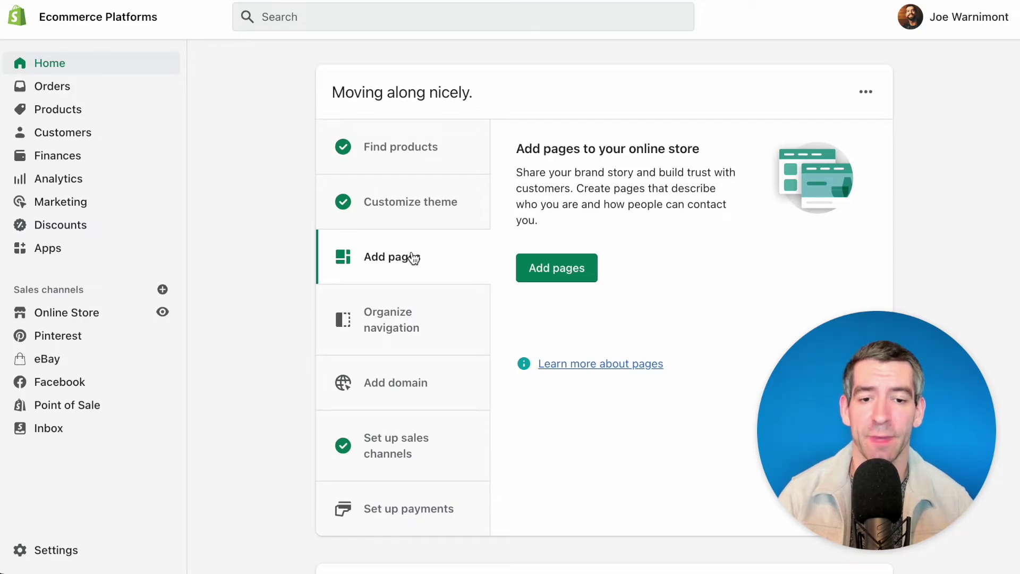
Open the store's page list from the Home setup guide, return to Home and view the guide's custom domain task.
click(554, 267)
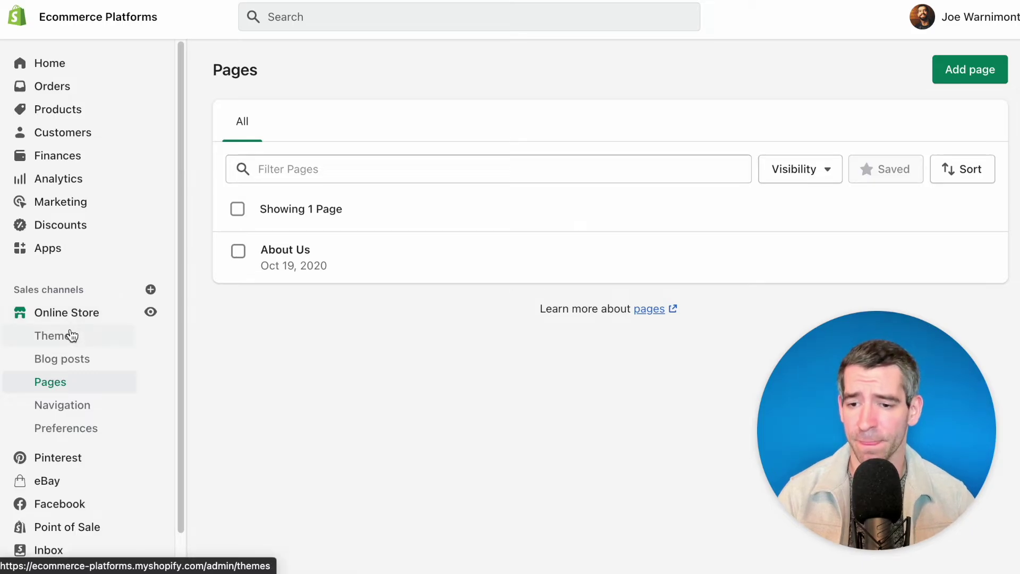
click(68, 64)
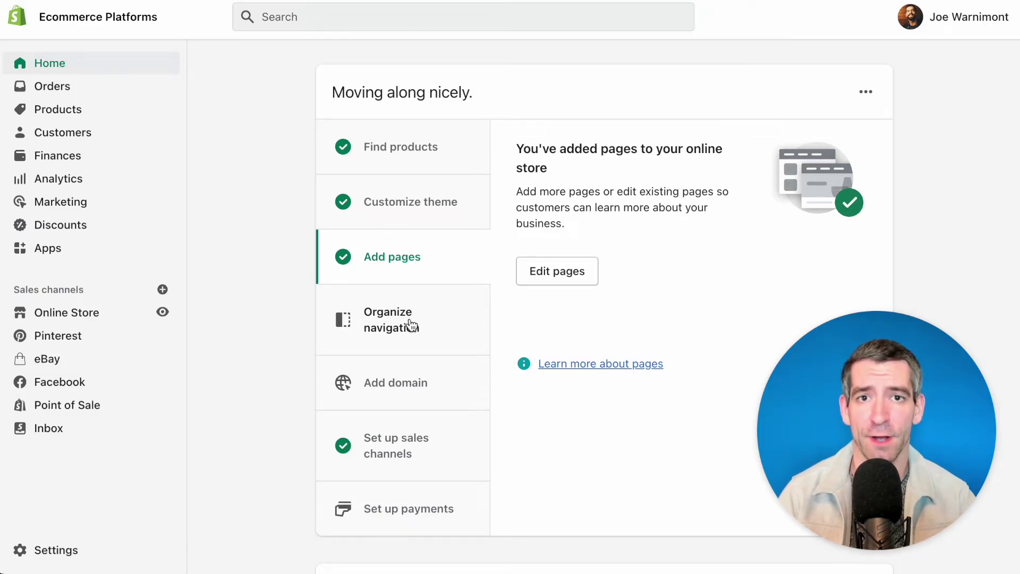
scroll(412, 325, down, 2)
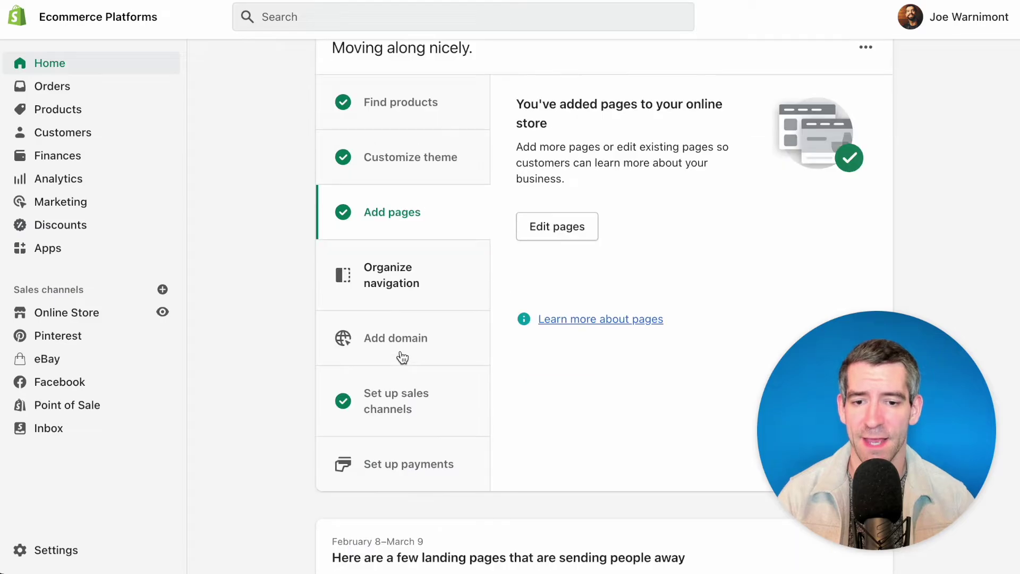
click(411, 343)
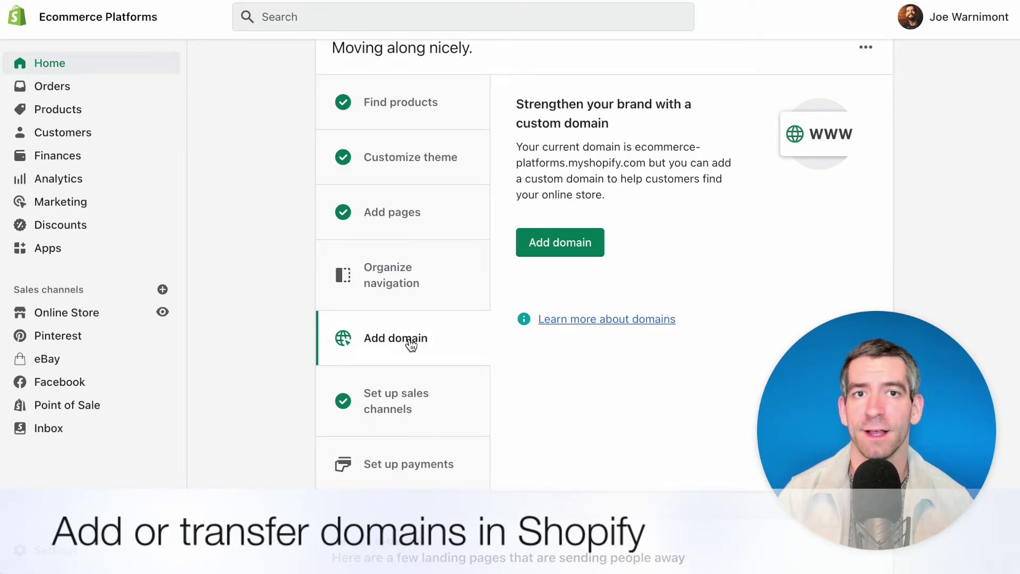
Open the Shopify Payments setup from the Home guide's payments task and examine its accepted payment methods, card rate and transaction fee.
scroll(409, 342, down, 3)
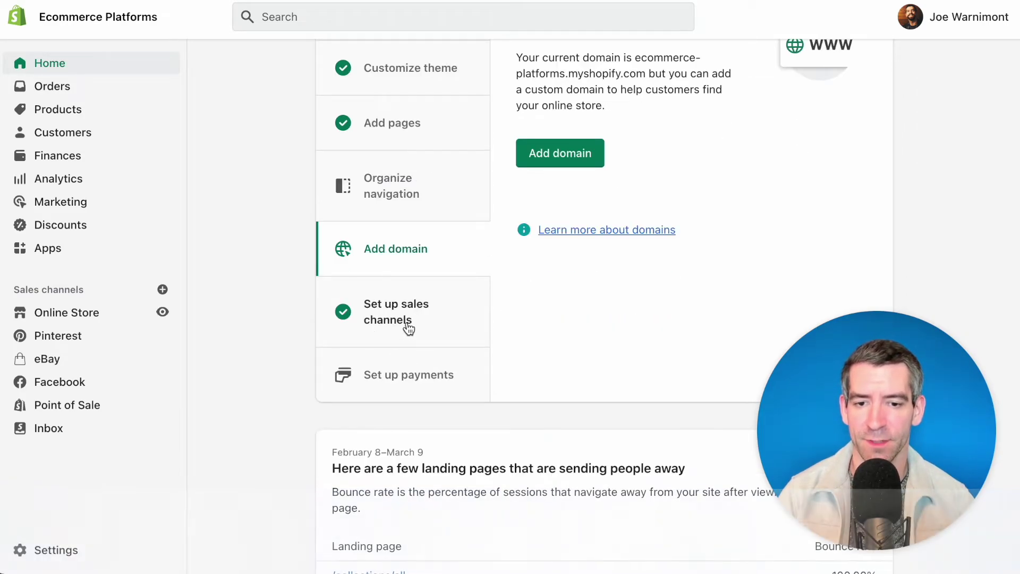
scroll(410, 328, down, 3)
click(422, 296)
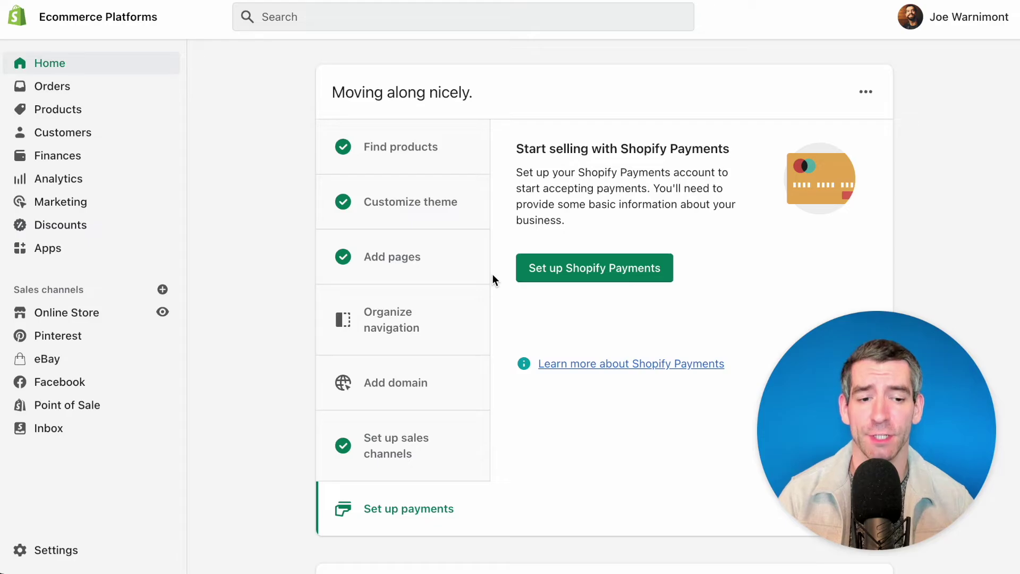
click(609, 271)
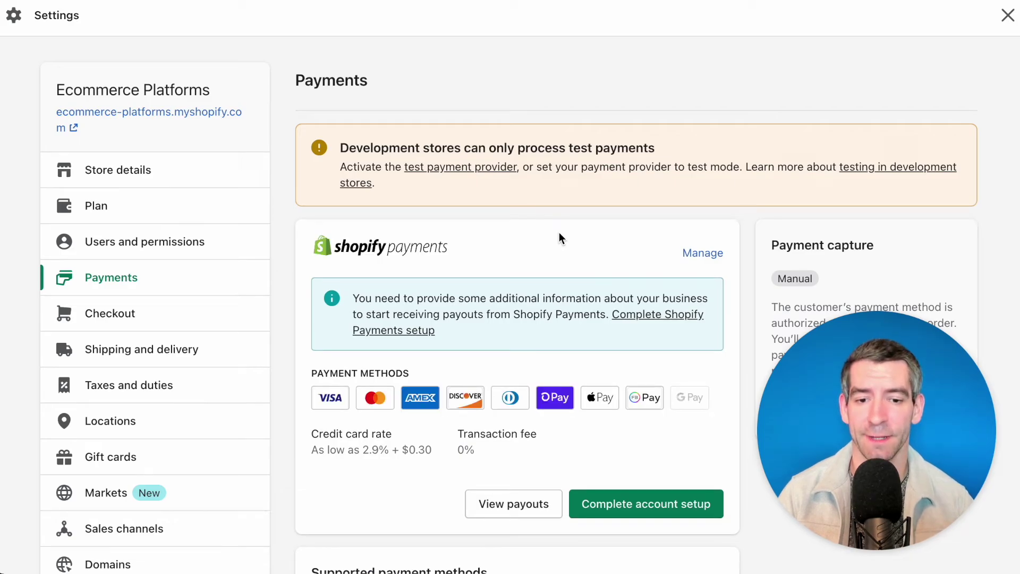
key(ctrl)
scroll(560, 237, down, 3)
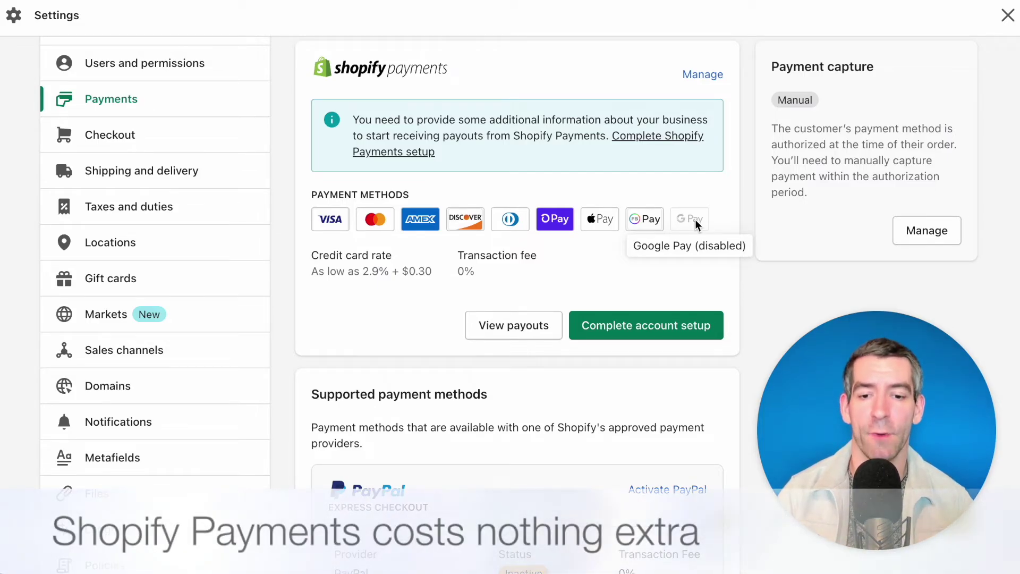
Examine the PayPal and Amazon Pay entries in the payment settings and view the manual payment method choices without adding one.
scroll(694, 219, down, 4)
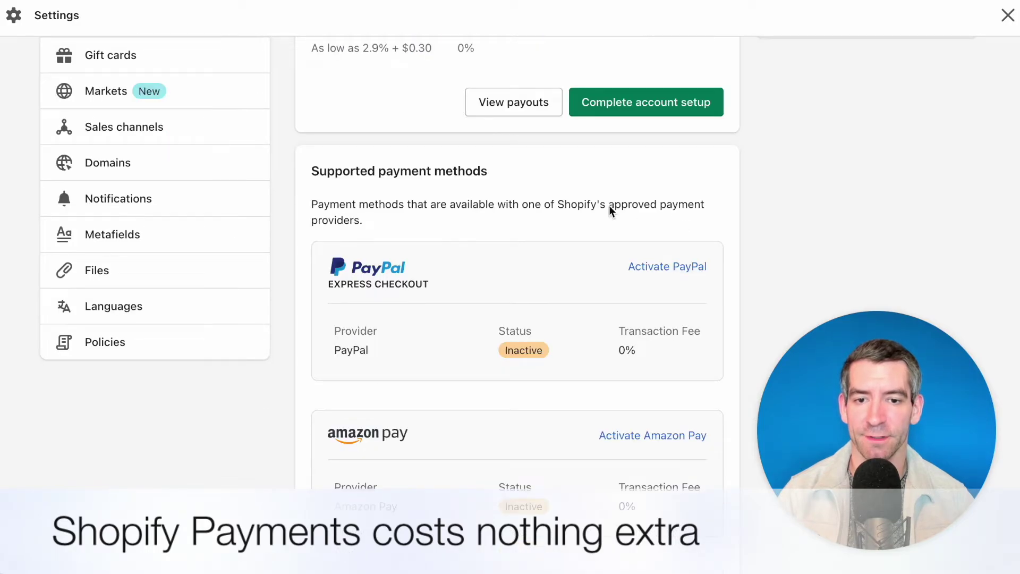
scroll(384, 177, down, 4)
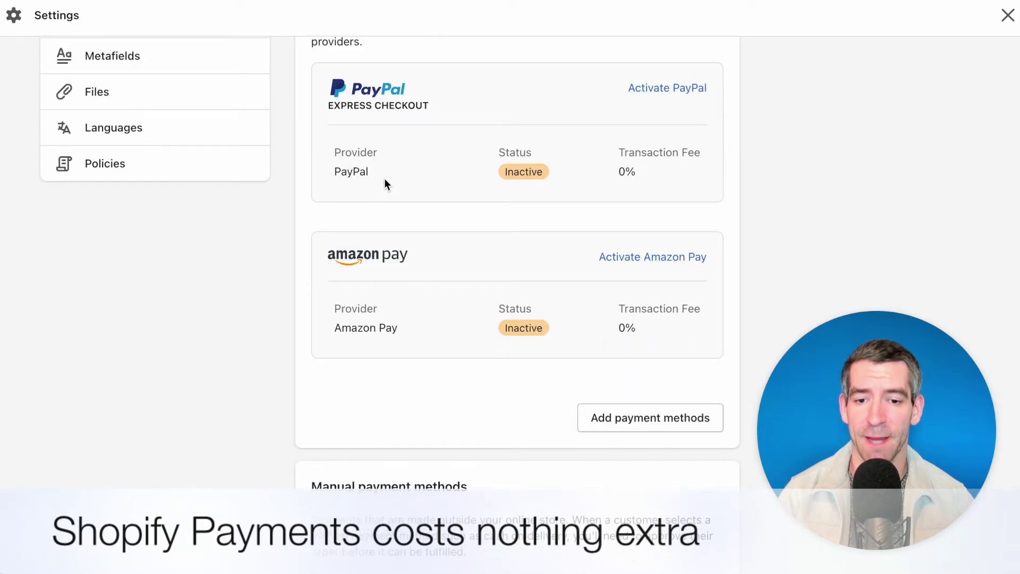
scroll(386, 180, up, 1)
scroll(400, 237, down, 3)
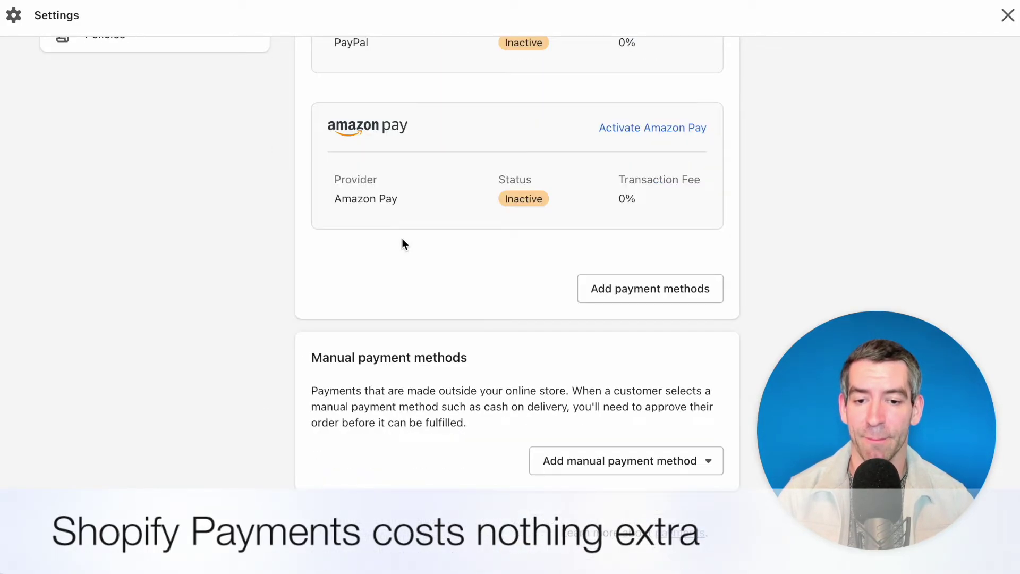
click(712, 460)
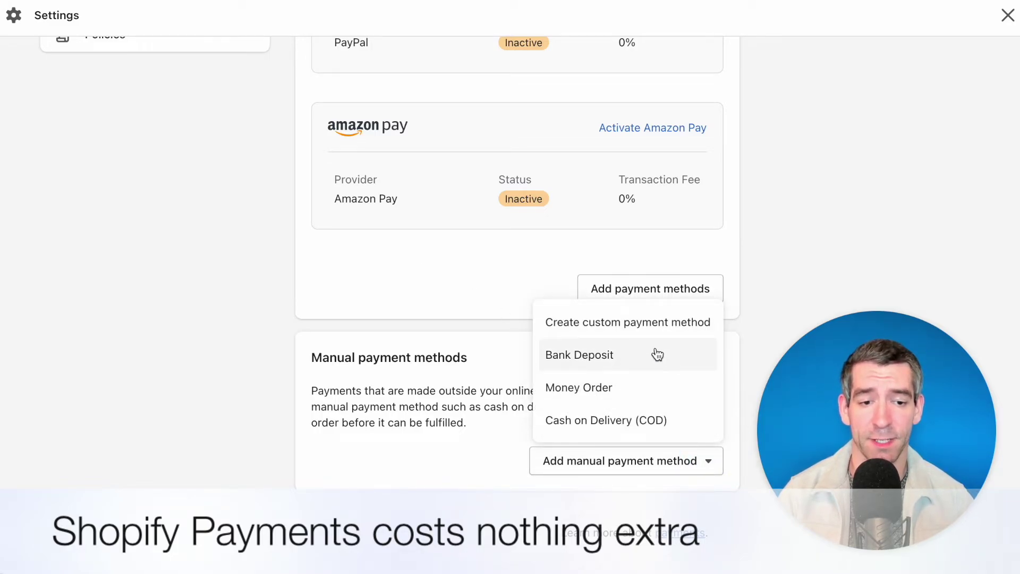
click(776, 221)
scroll(770, 247, up, 15)
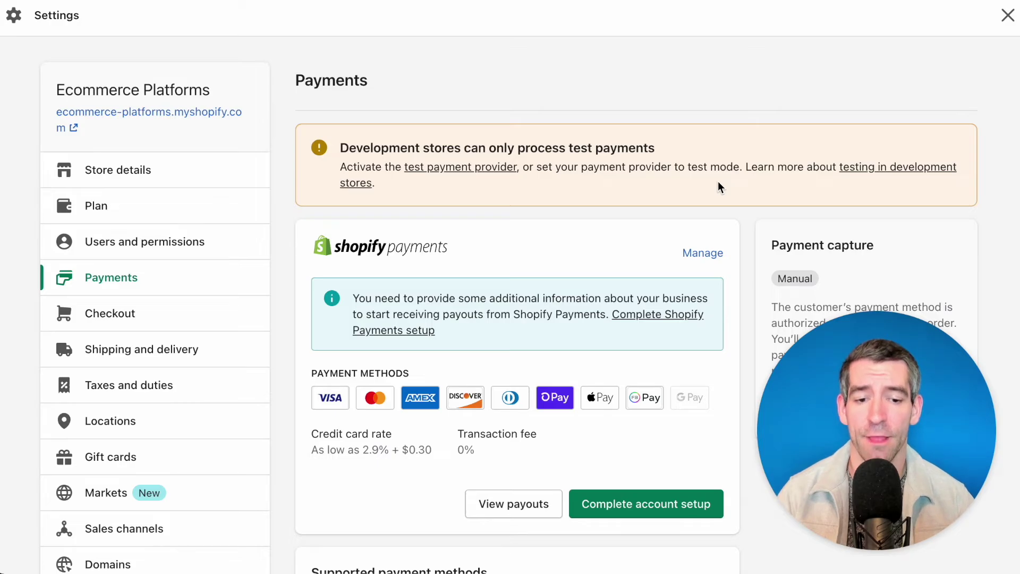
Open the list of third-party payment providers and look through the providers and the cards each one accepts.
scroll(718, 182, down, 2)
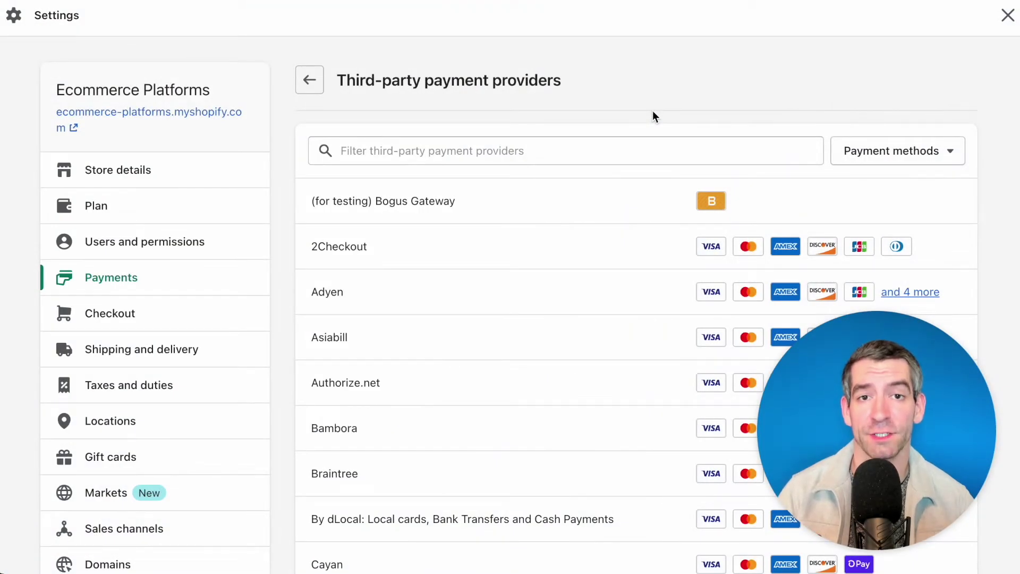
scroll(611, 127, down, 3)
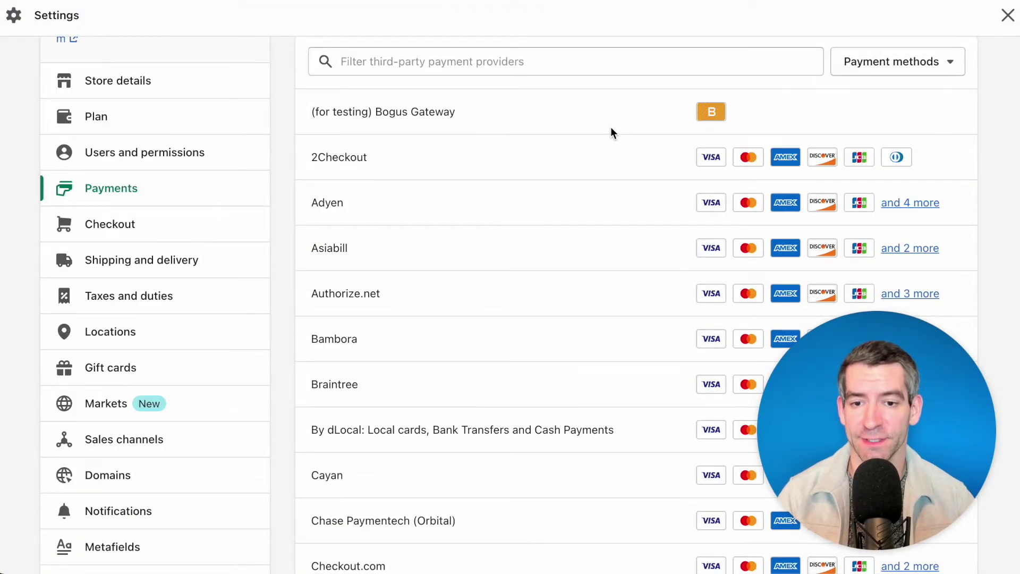
scroll(412, 174, down, 4)
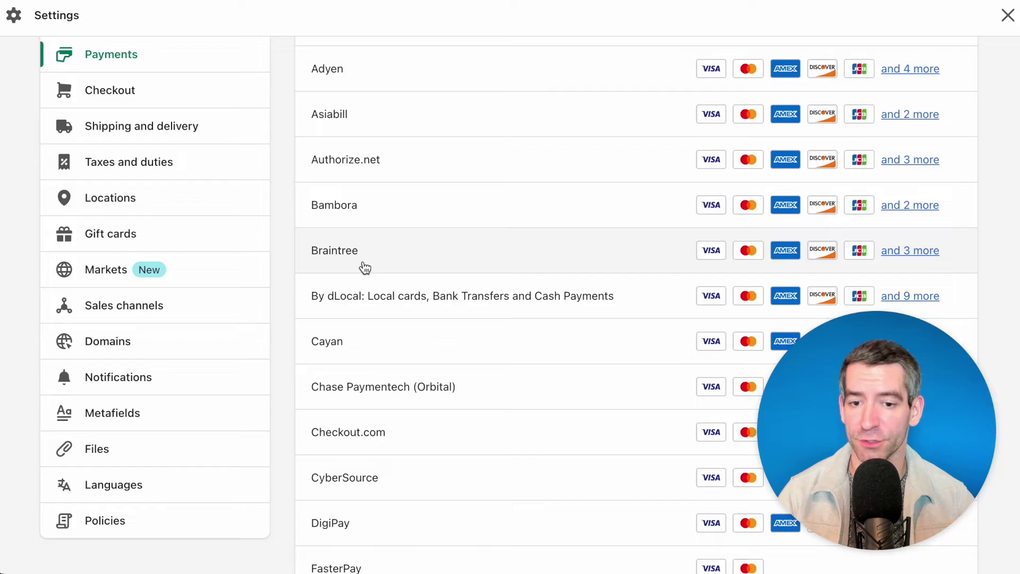
Look through the rest of the third-party payment provider list, from Braintree down to Worldnet Payments.
scroll(420, 442, down, 6)
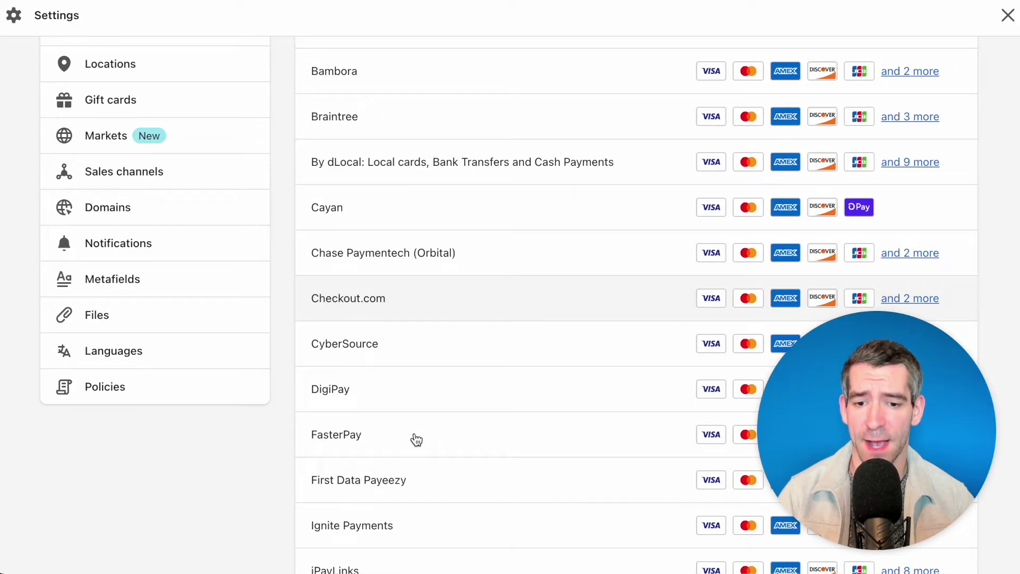
scroll(417, 440, down, 4)
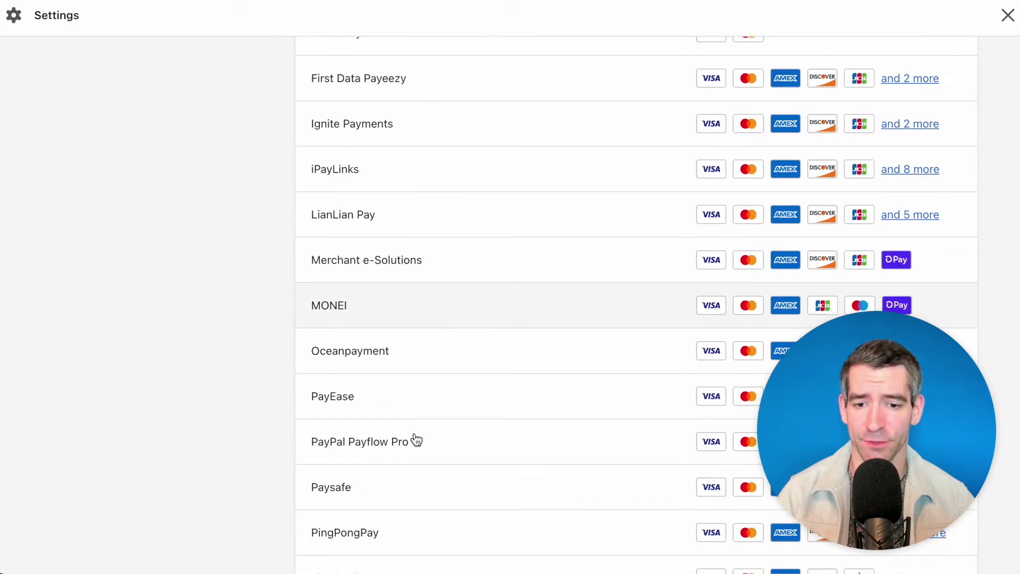
scroll(417, 441, down, 7)
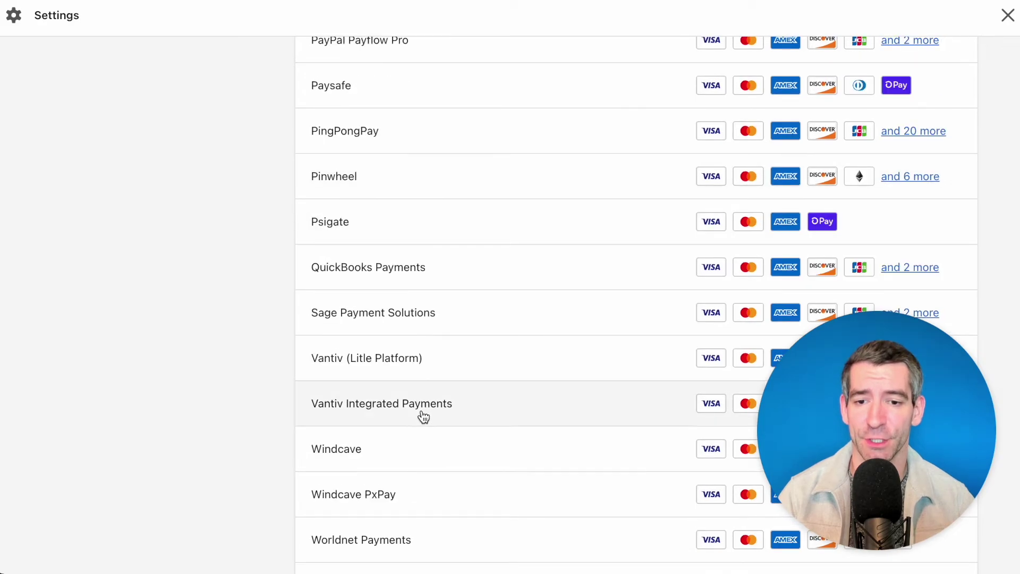
scroll(423, 416, up, 15)
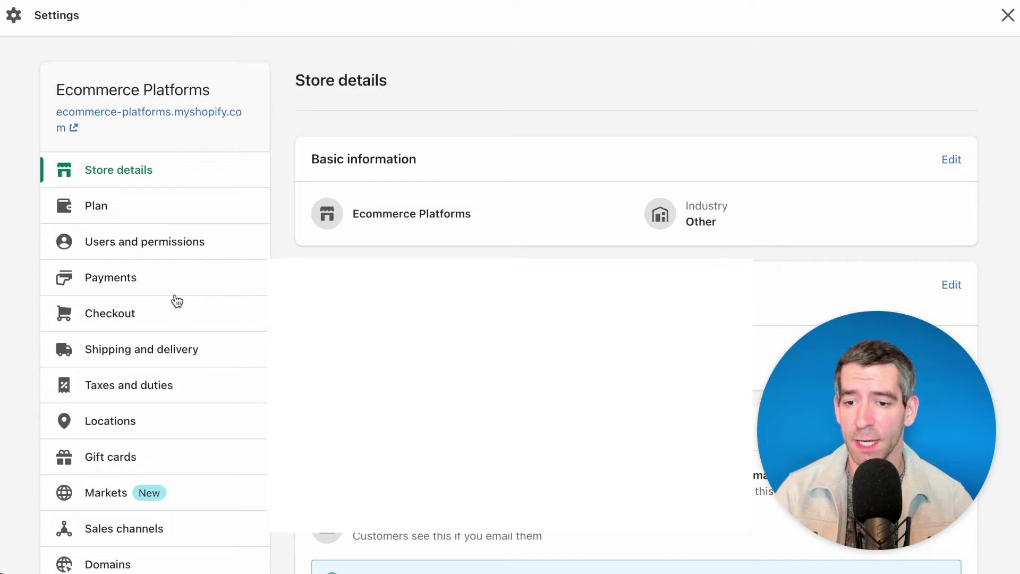
Open the Shipping and delivery settings and examine the shipping rates, app shipping profiles, label carriers and label formats.
scroll(172, 303, down, 2)
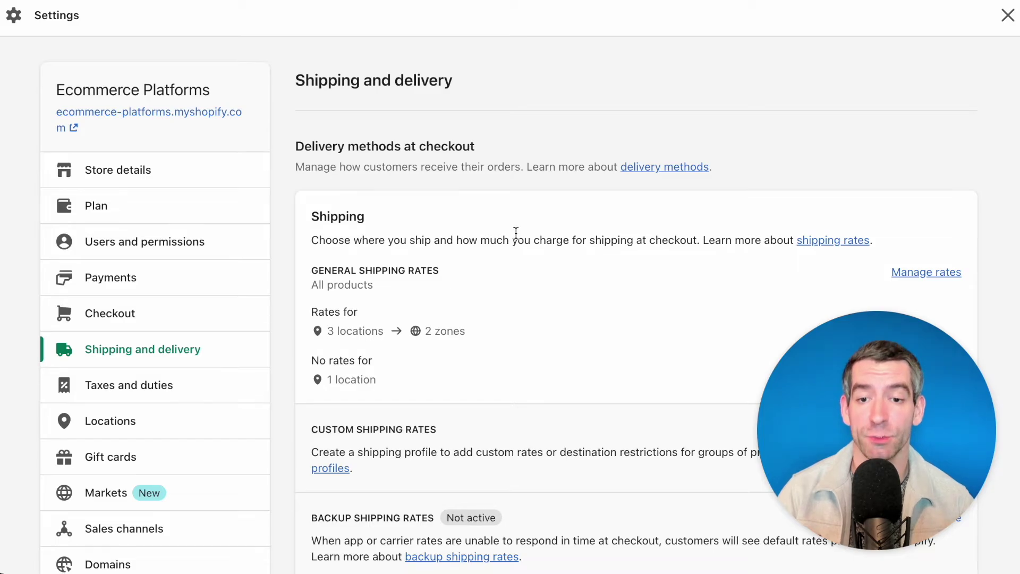
scroll(516, 232, down, 3)
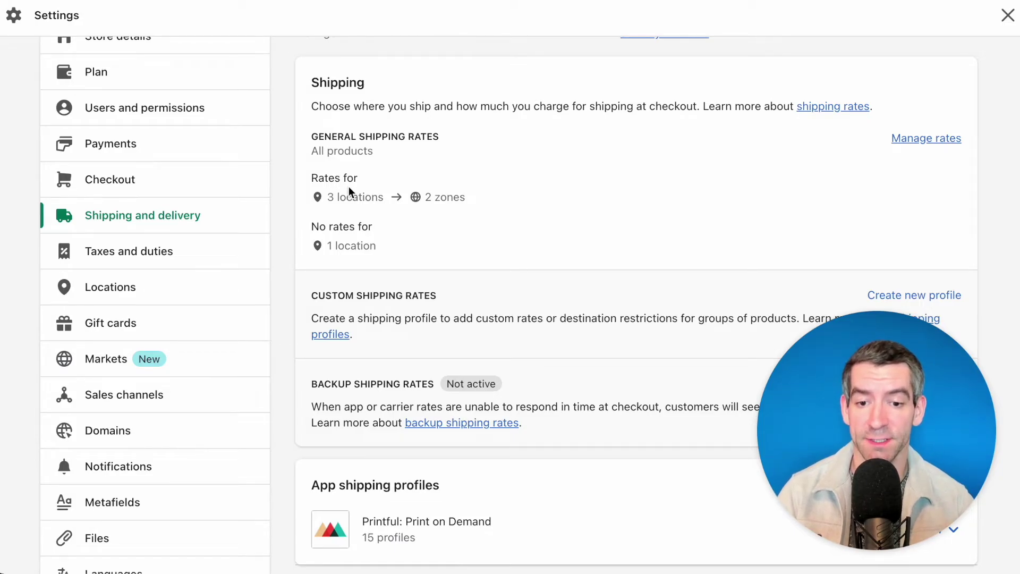
scroll(403, 199, down, 15)
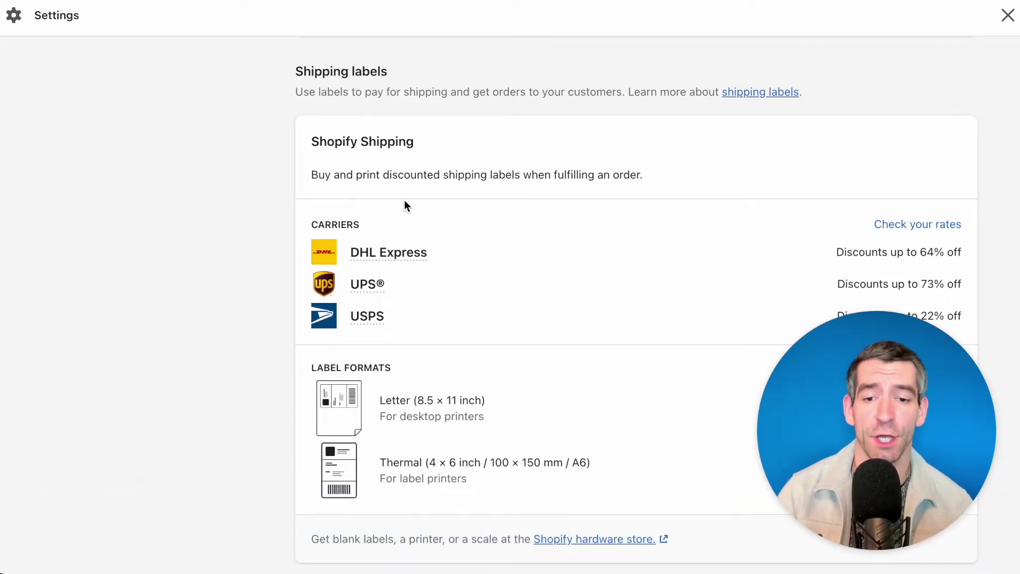
scroll(404, 200, down, 1)
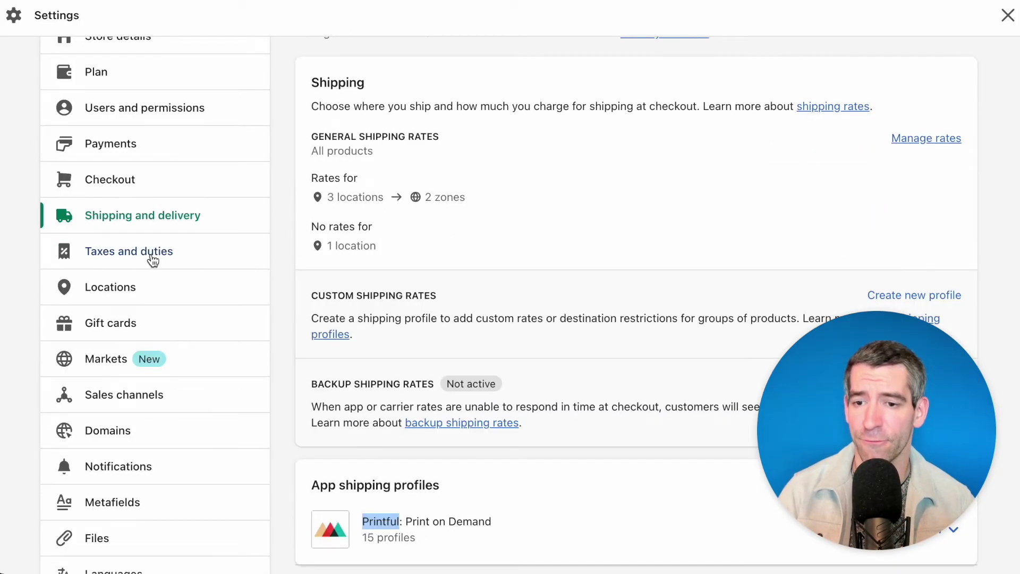
Open the Taxes and duties settings and examine the United States sales tax collection and tax overrides.
click(149, 258)
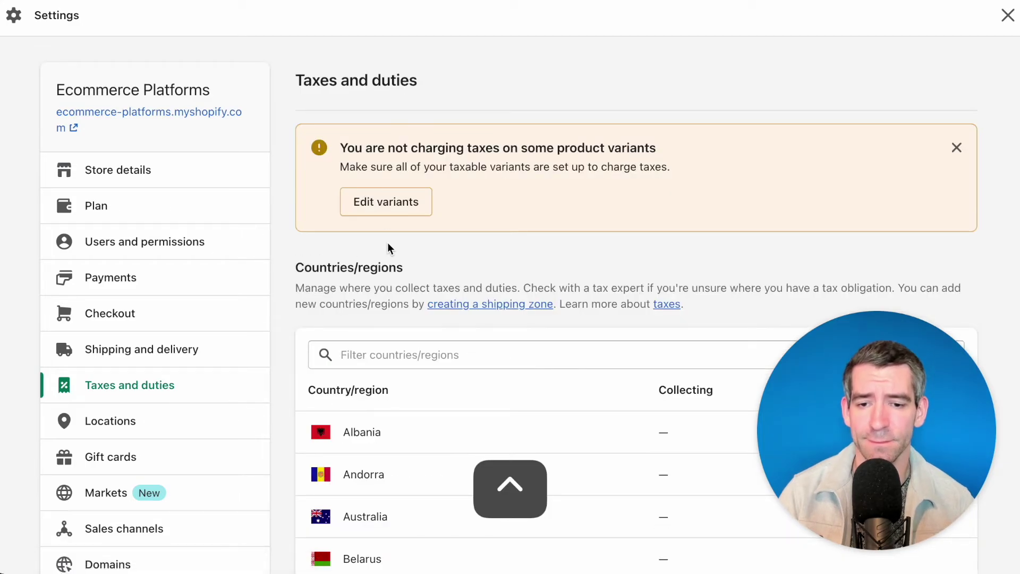
scroll(387, 243, down, 3)
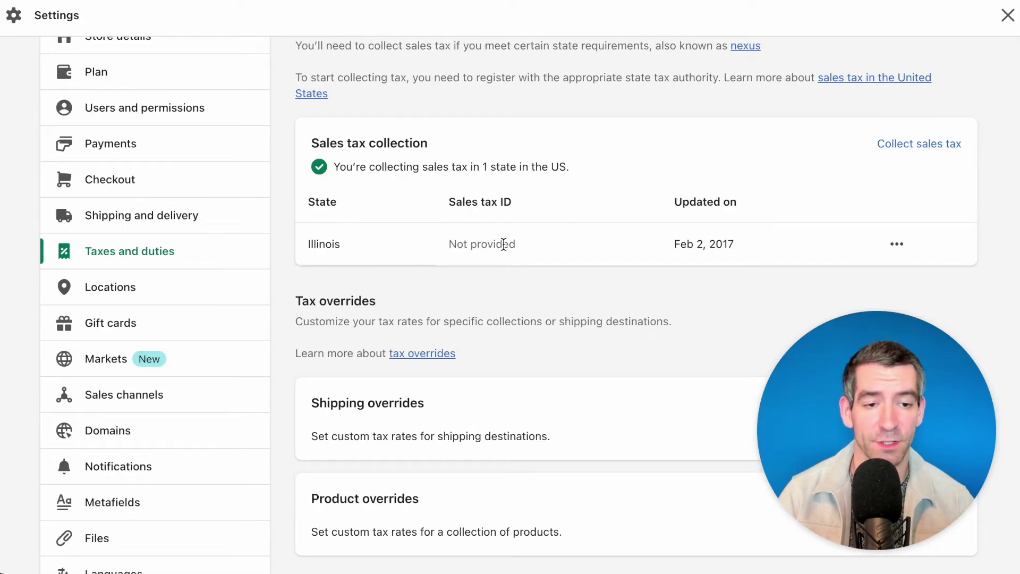
scroll(503, 242, down, 2)
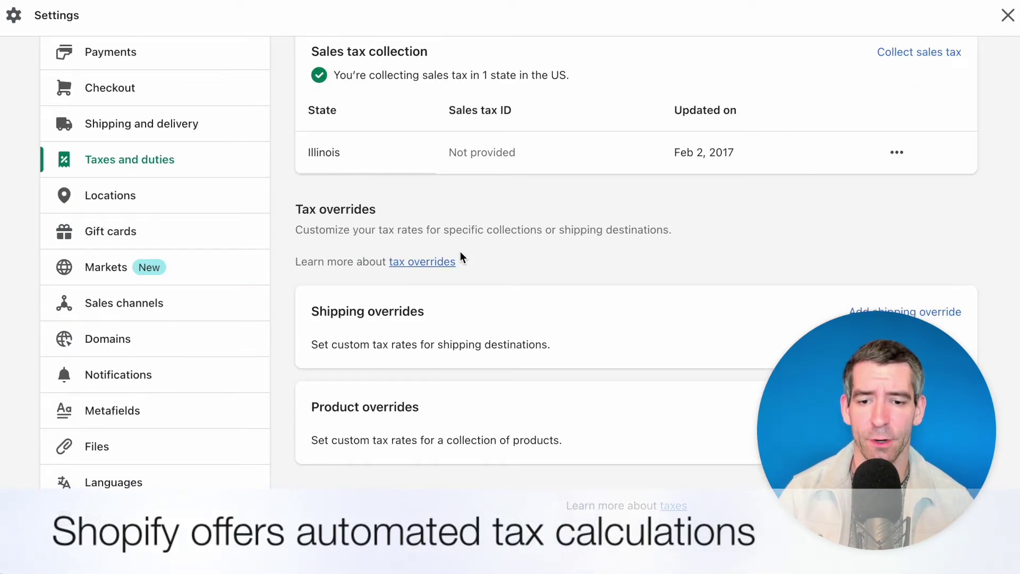
scroll(461, 254, up, 5)
Return from the United States tax page to the main tax settings and examine the tax calculations options.
click(309, 79)
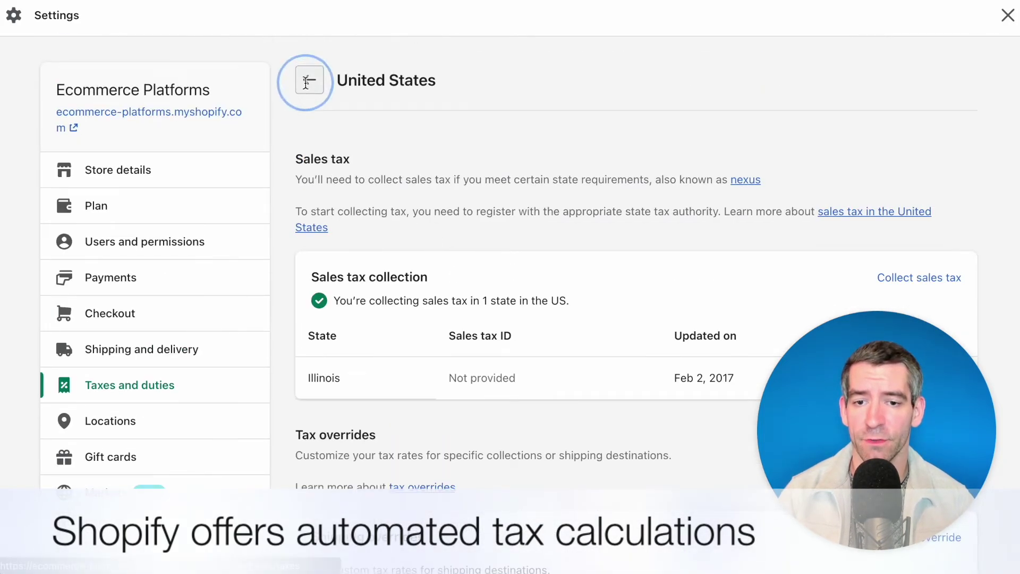
scroll(486, 212, down, 10)
scroll(487, 221, down, 2)
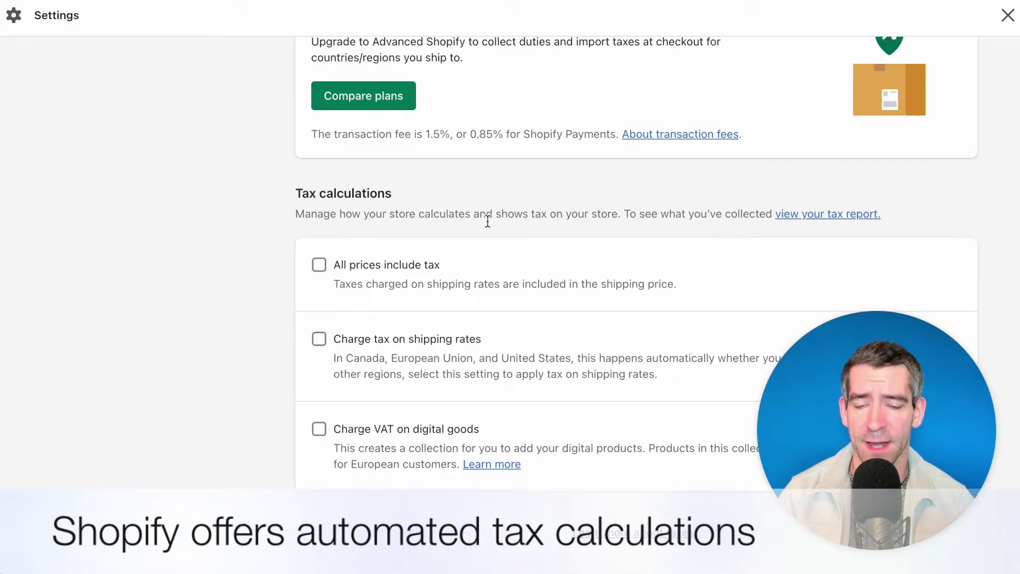
drag(320, 192, 378, 193)
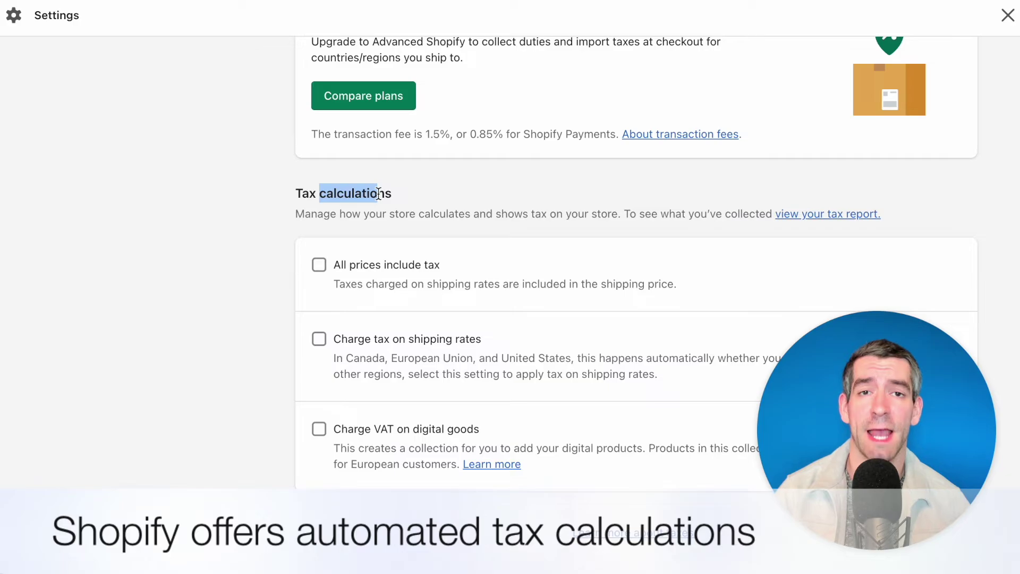
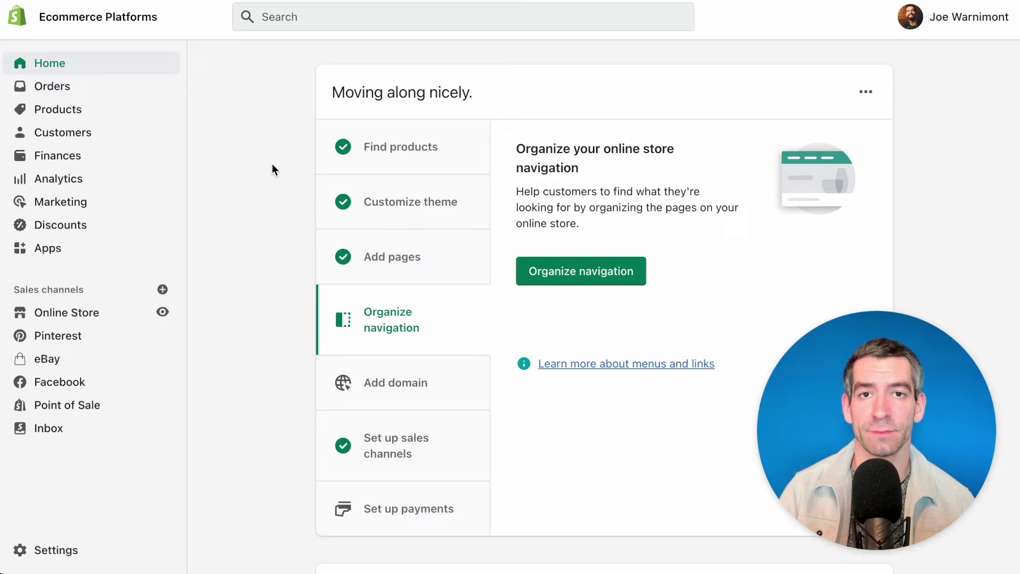
Open the live Simple theme in the theme editor, starting from the Home setup guide's theme task.
key(ctrl)
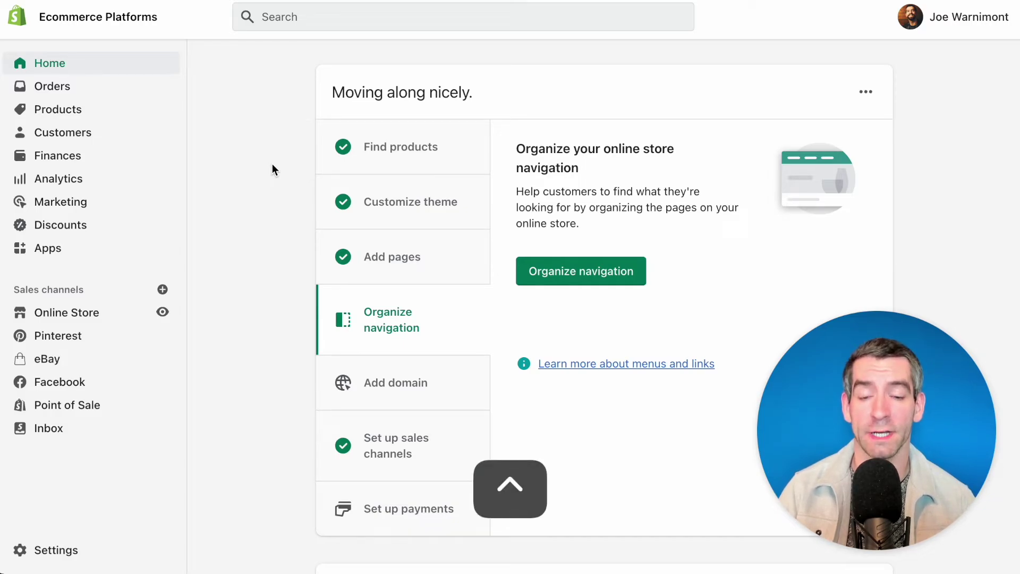
key(ctrl)
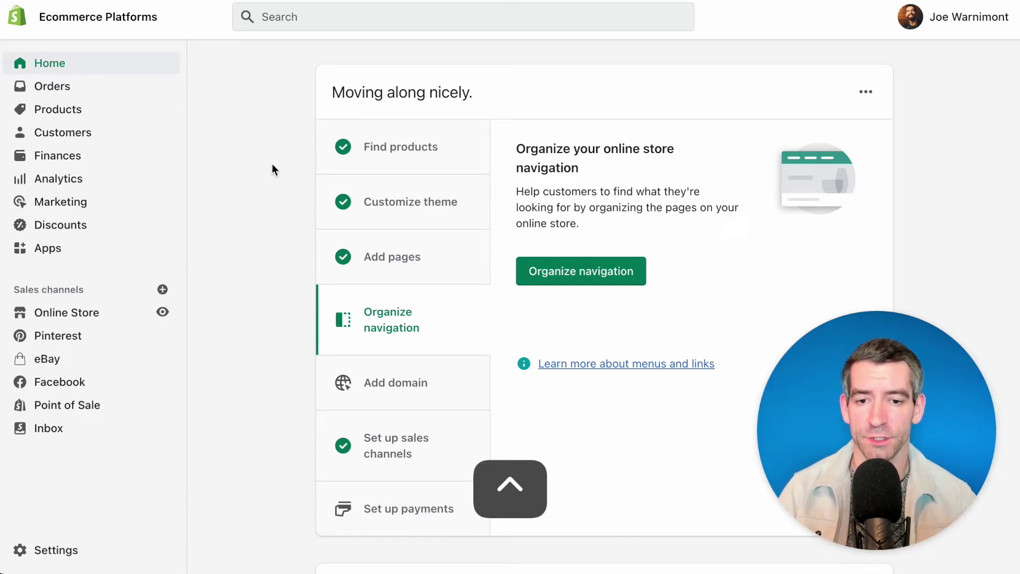
click(424, 204)
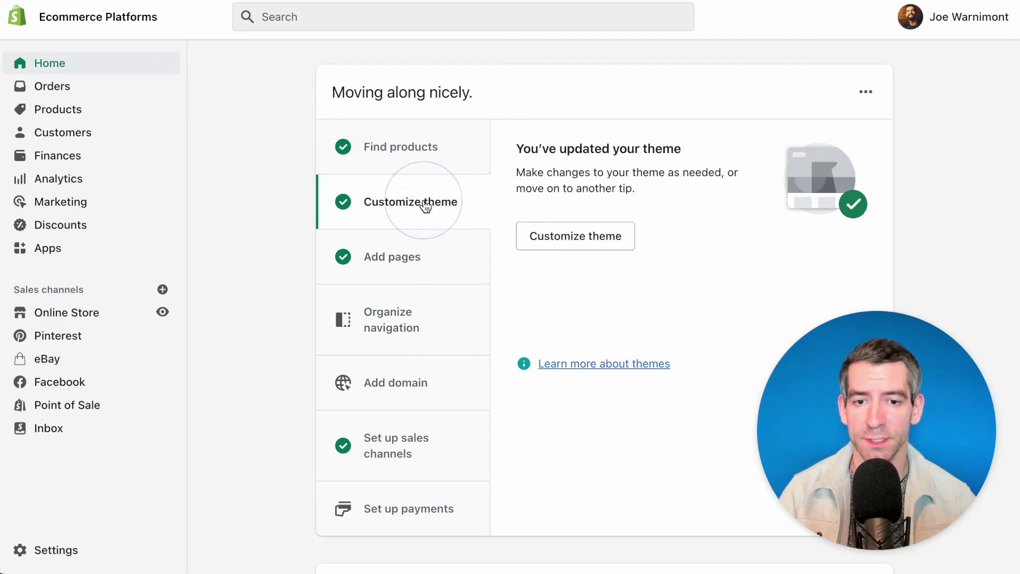
click(614, 245)
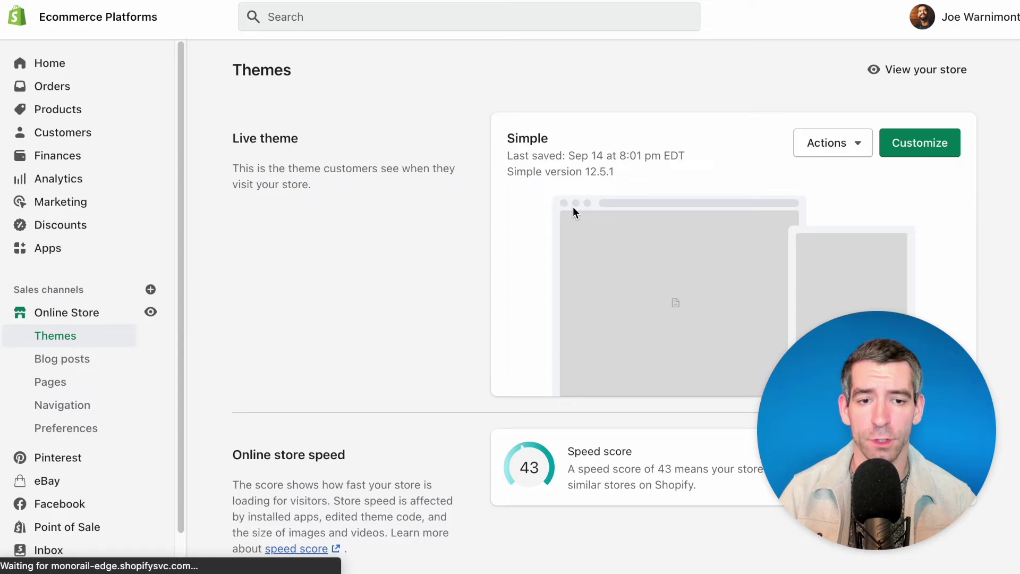
click(919, 153)
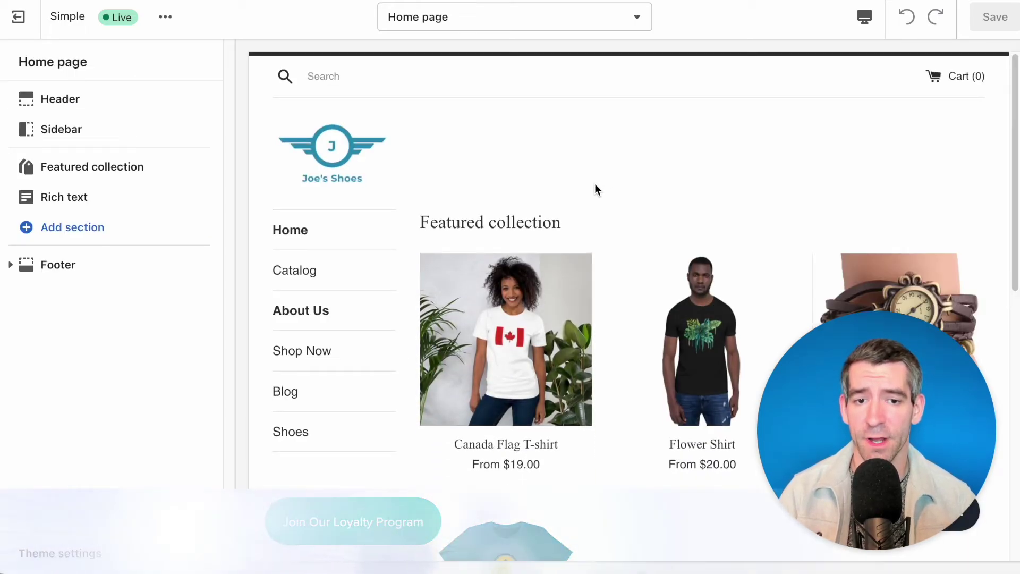
scroll(592, 184, down, 2)
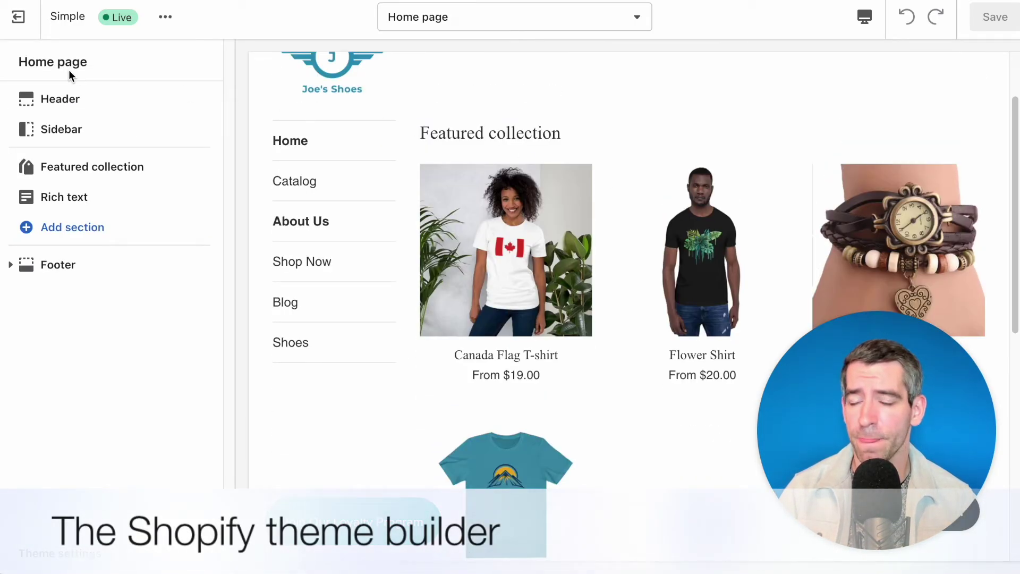
Examine the home page's Header section settings for logo, announcement bar and tagline, and return to the section list.
click(63, 103)
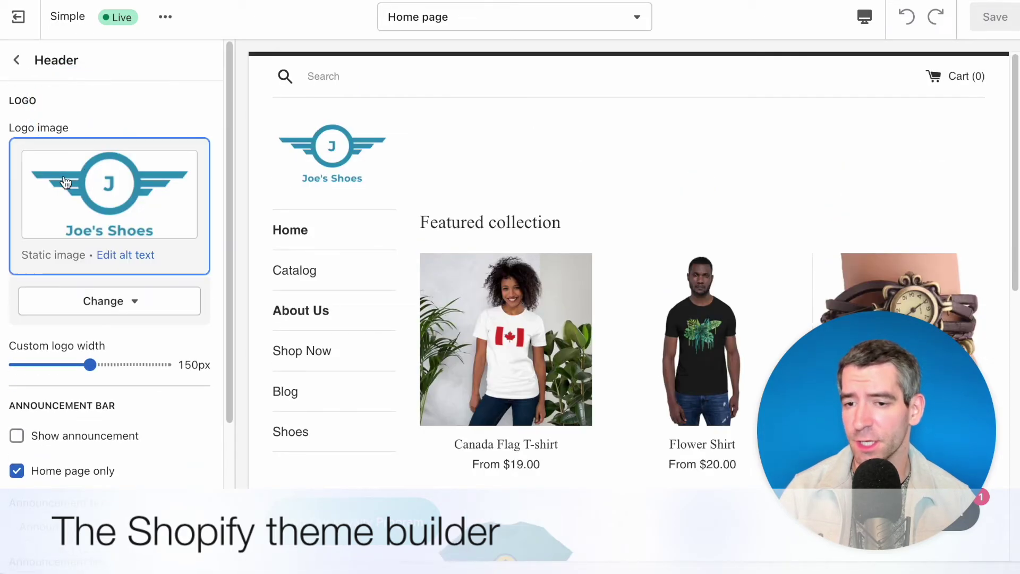
scroll(75, 196, down, 4)
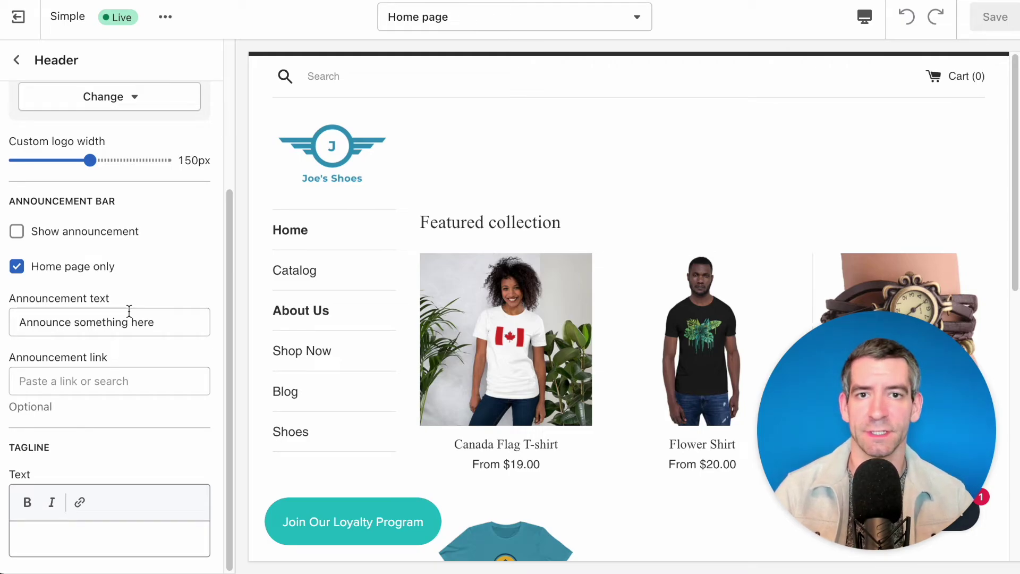
scroll(574, 219, down, 3)
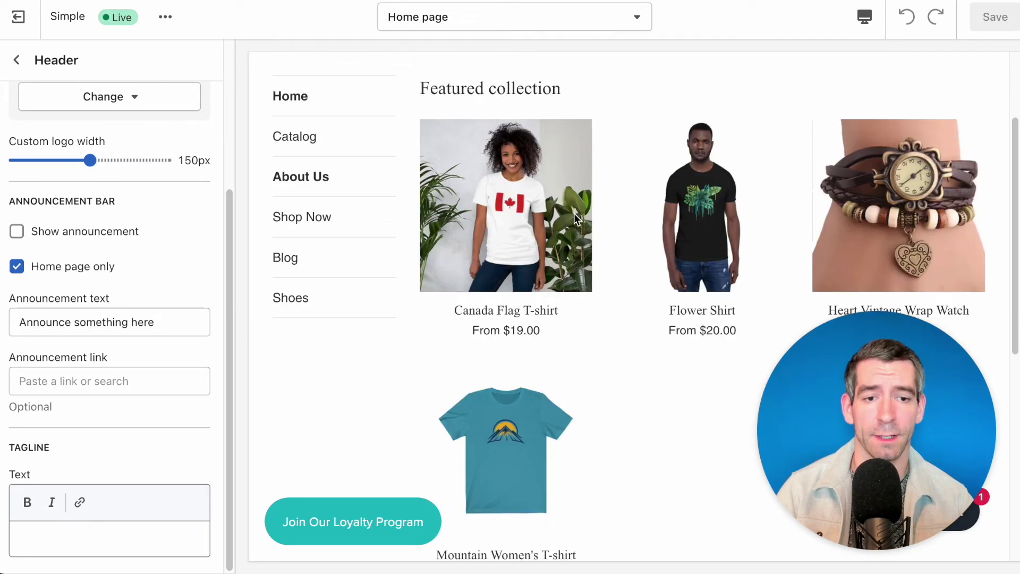
scroll(575, 219, down, 1)
scroll(575, 219, up, 1)
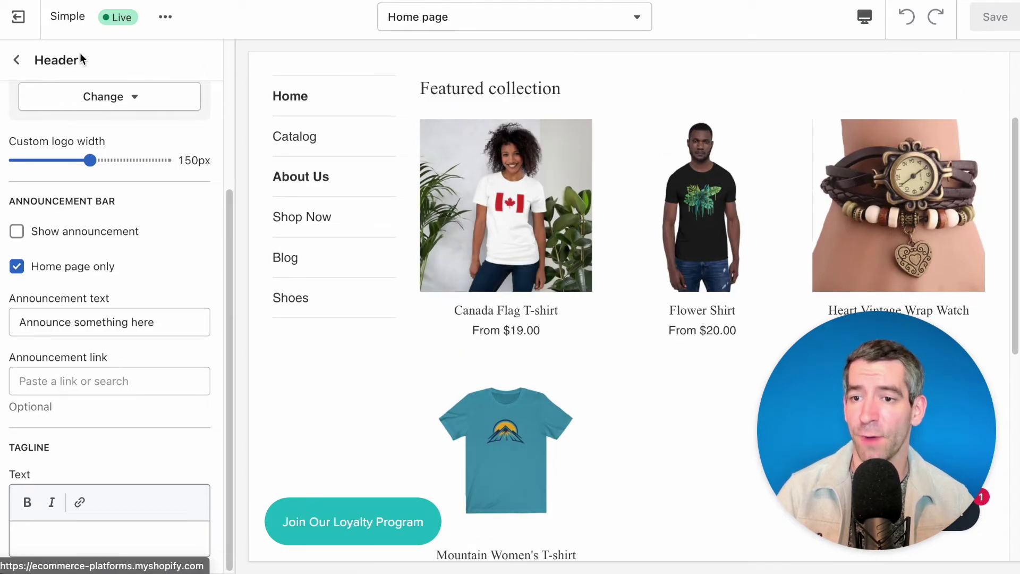
click(14, 63)
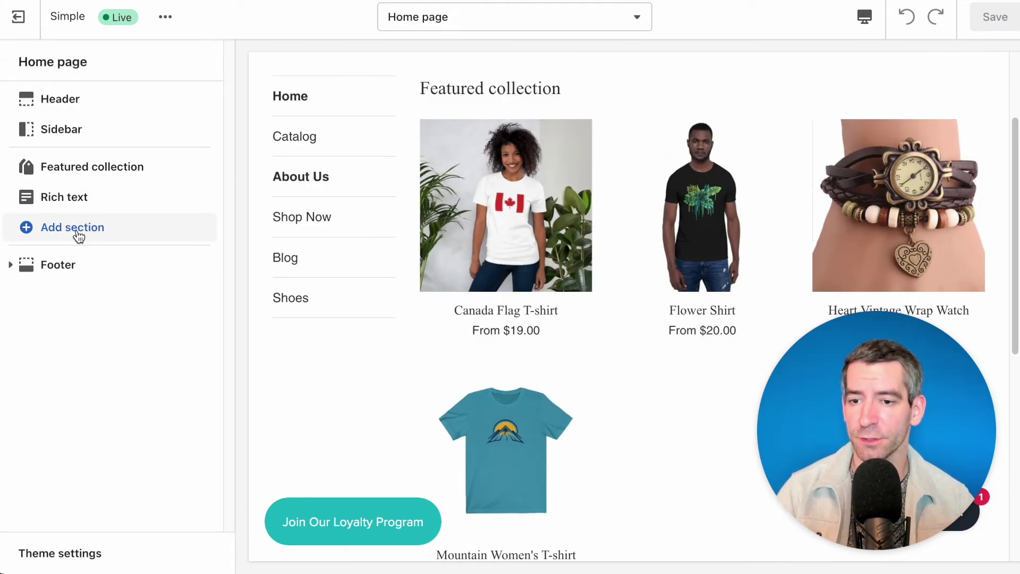
Examine the settings of the Sidebar and Featured collection sections and return to the home page's section list.
click(69, 131)
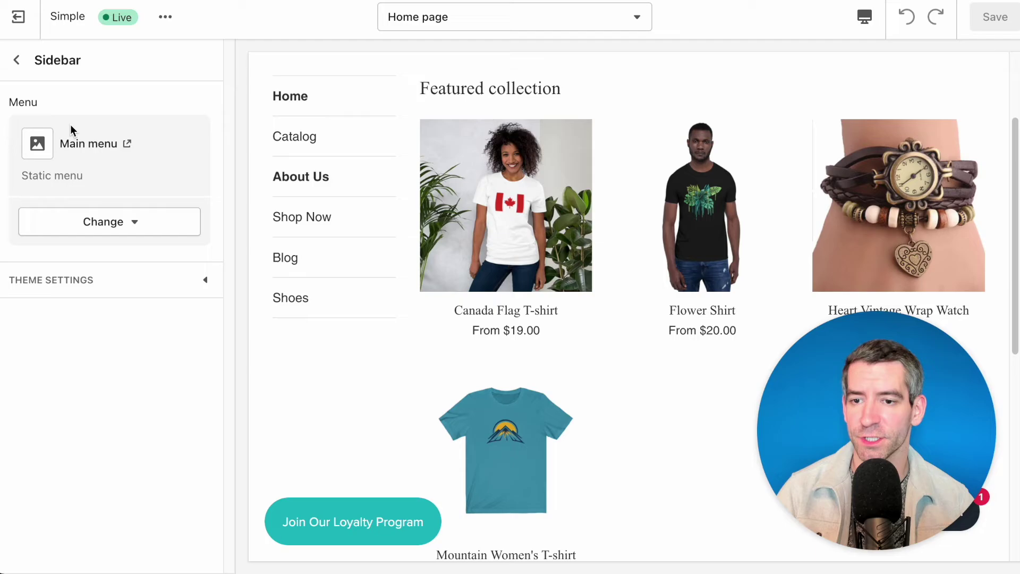
click(15, 62)
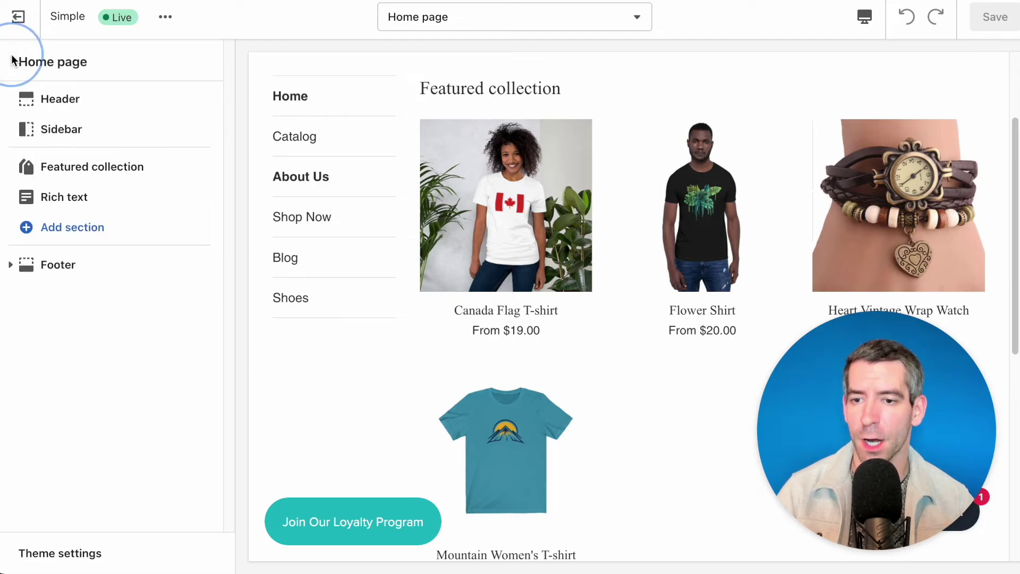
click(90, 167)
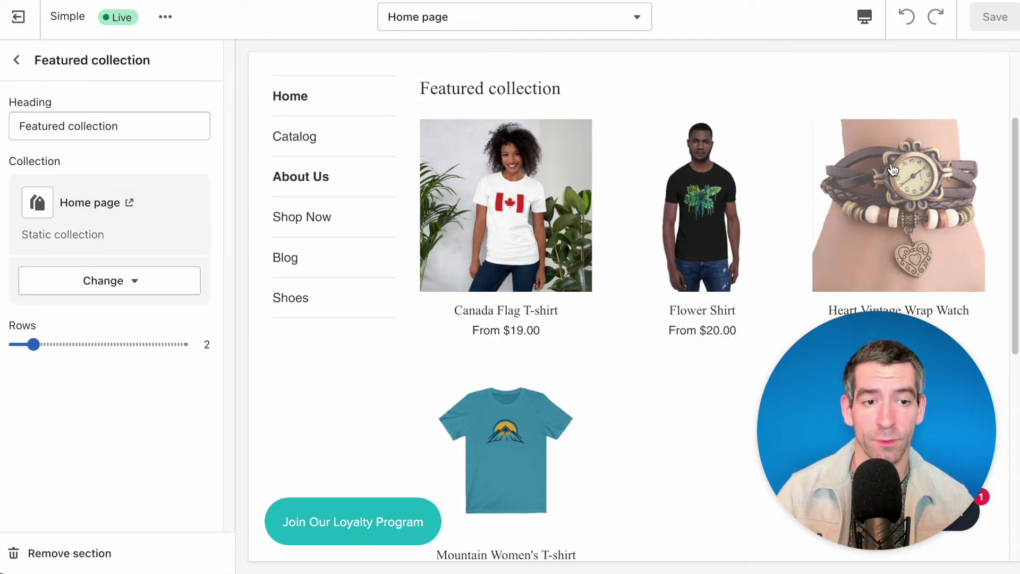
click(11, 62)
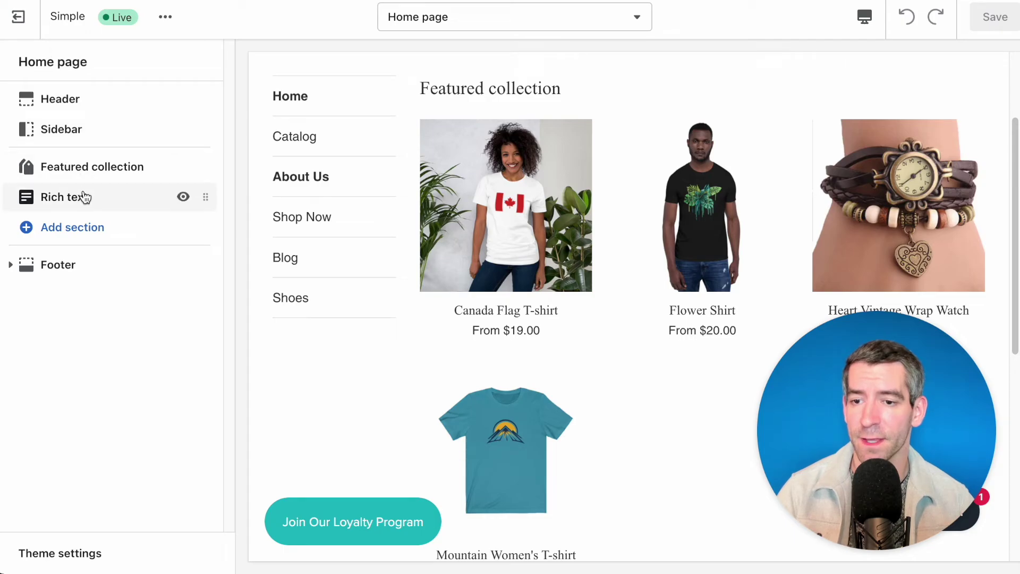
Open the list of theme sections that can be added to the home page and look over the storefront preview.
click(83, 228)
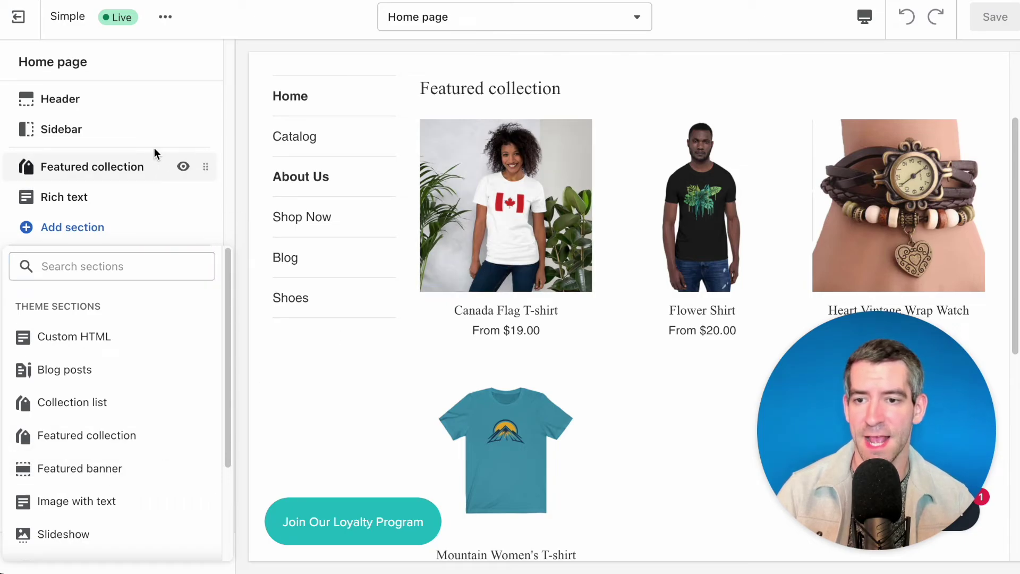
scroll(534, 223, up, 3)
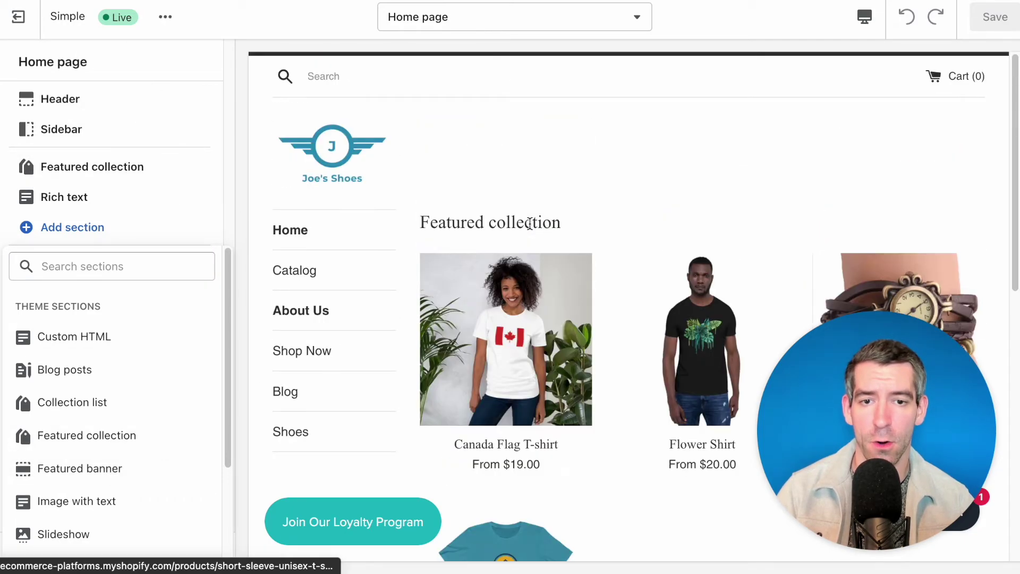
scroll(534, 223, down, 3)
scroll(534, 224, up, 1)
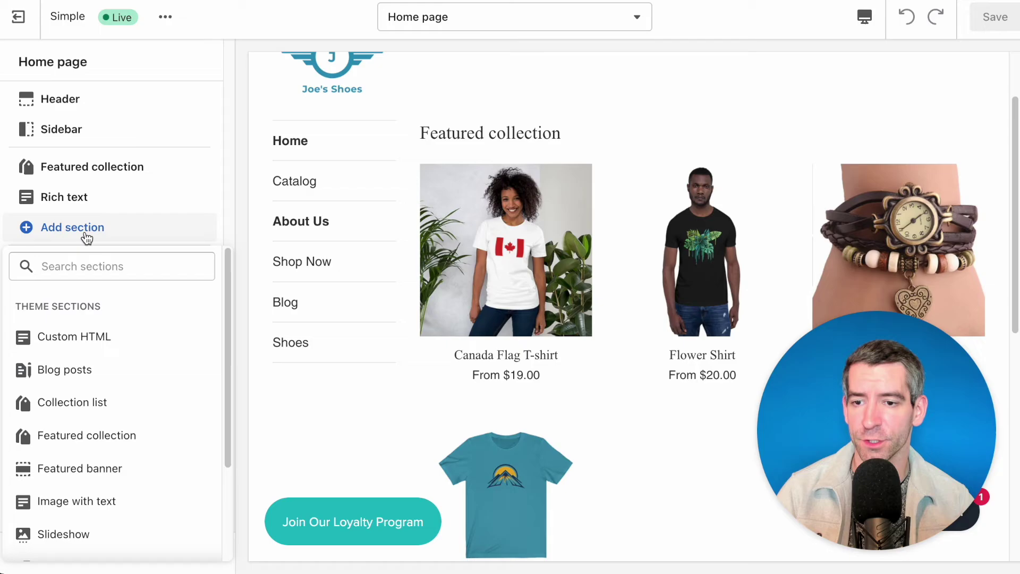
Move the Featured collection section below Rich text on the home page, and return it to its place above.
drag(95, 173, 101, 130)
drag(205, 165, 202, 197)
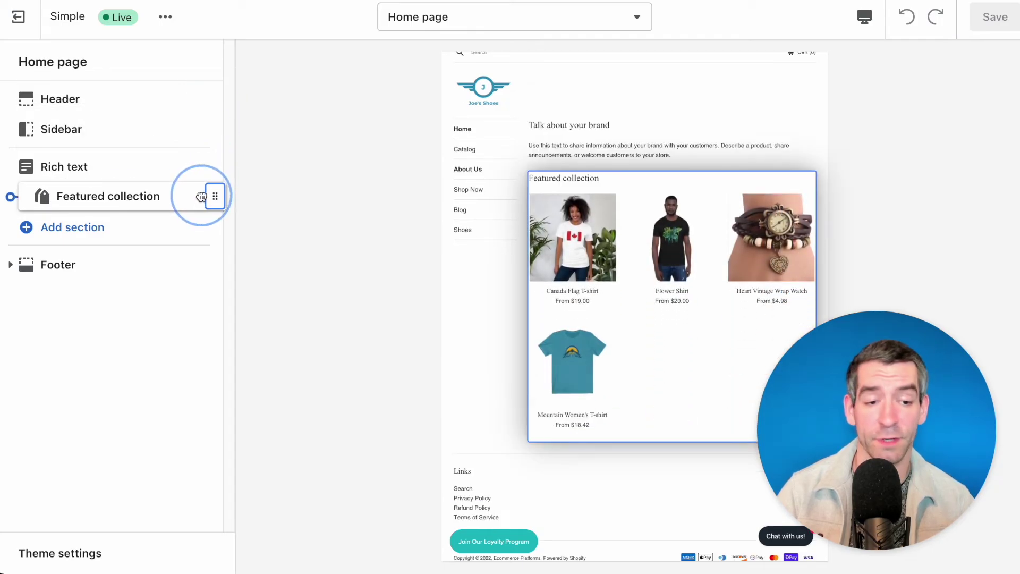
drag(201, 197, 207, 165)
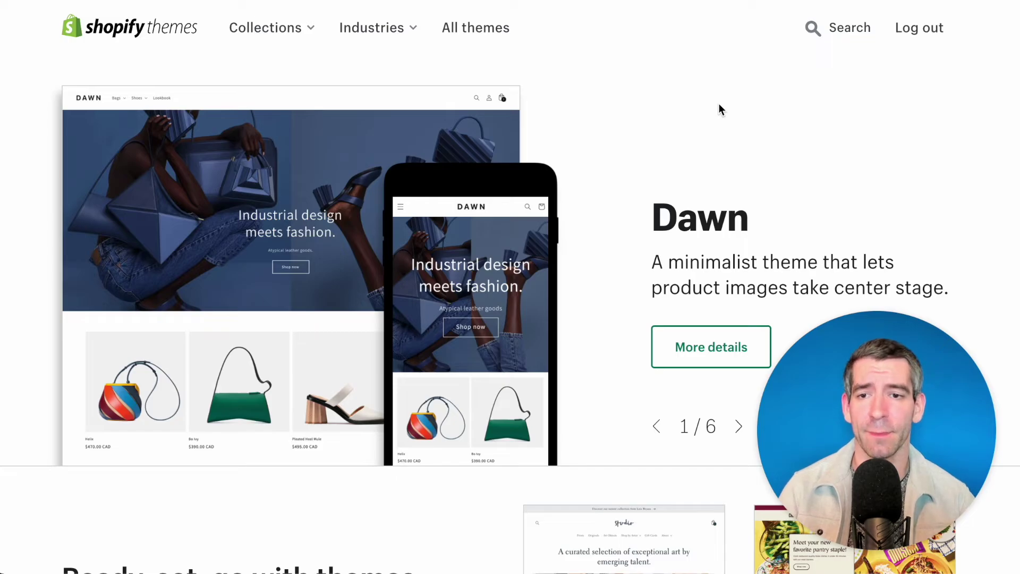
Check the theme store's collections and industries, and show the themes for the Pet supplies industry.
click(312, 30)
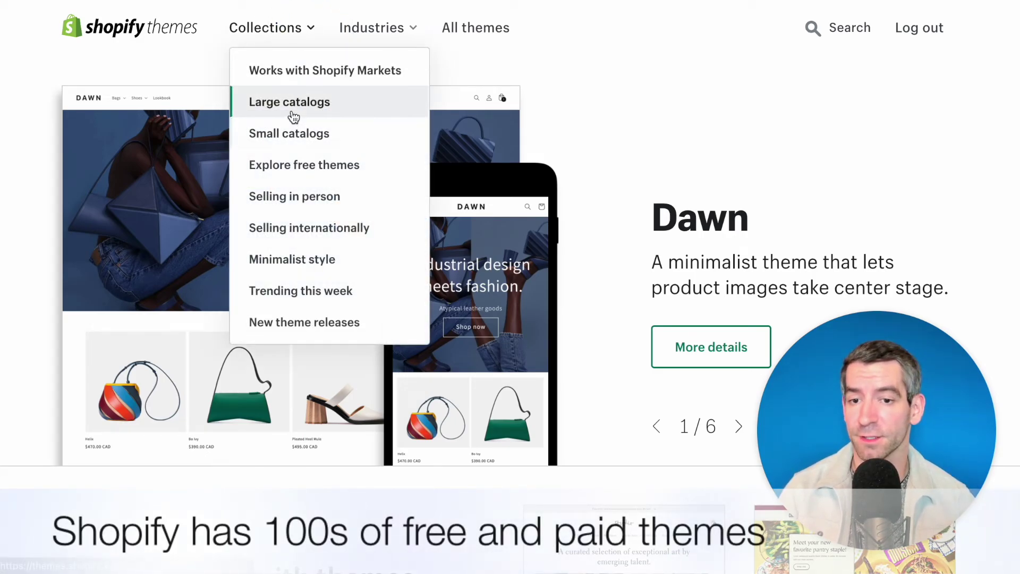
click(414, 30)
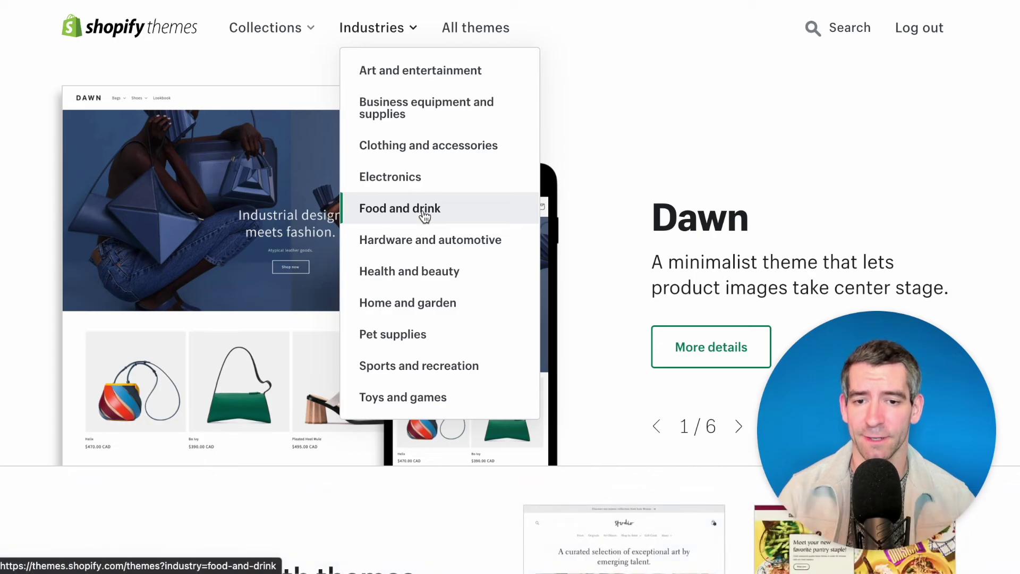
click(423, 348)
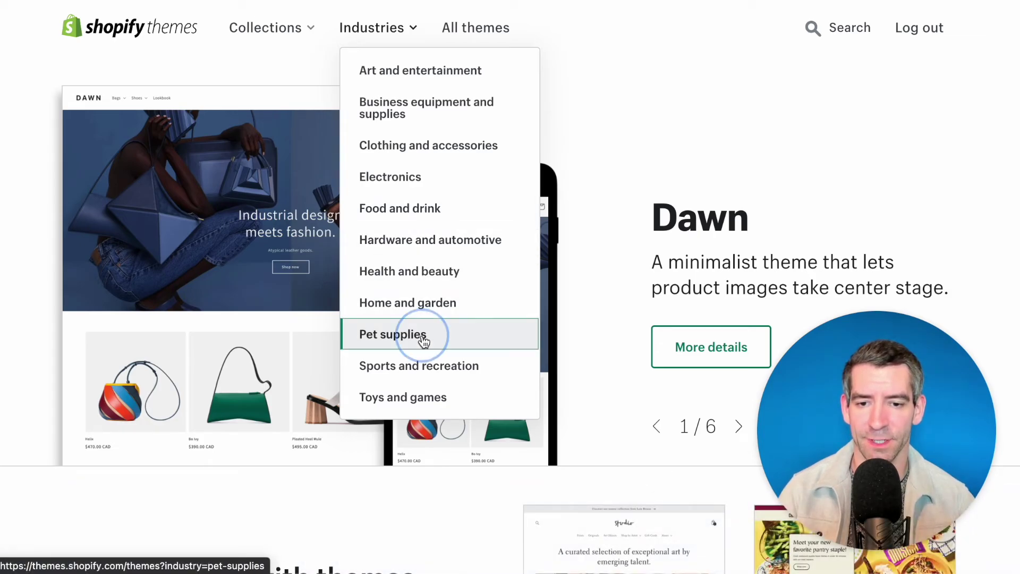
scroll(569, 228, down, 3)
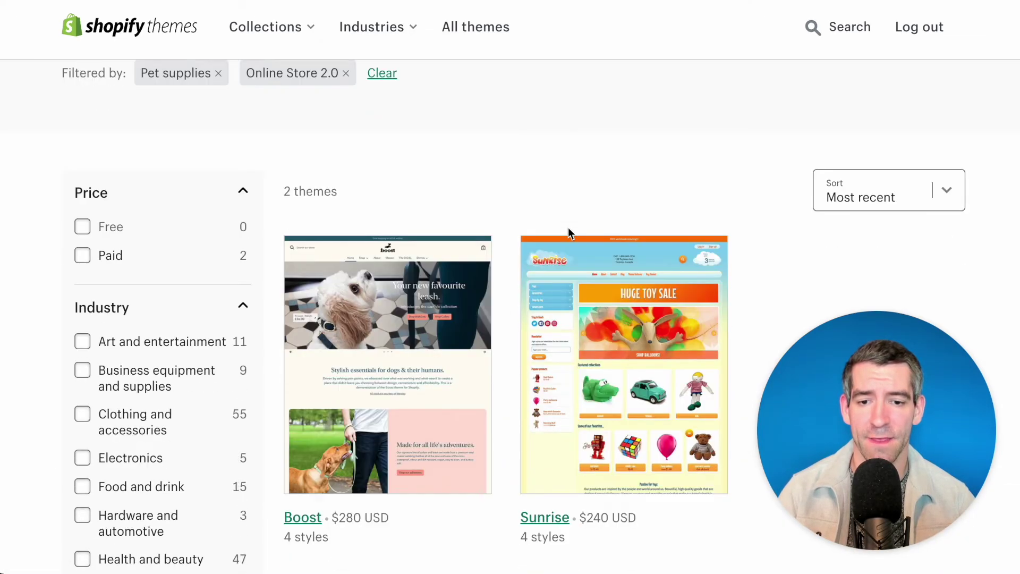
Open the Boost theme's details page and look over its description, price and store preview.
click(408, 244)
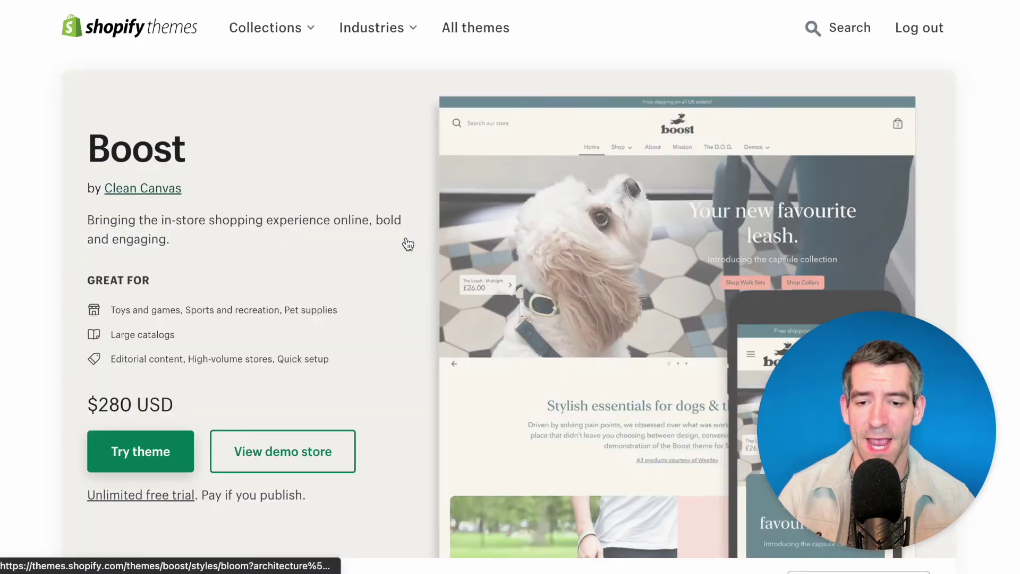
scroll(408, 244, down, 2)
scroll(408, 244, down, 3)
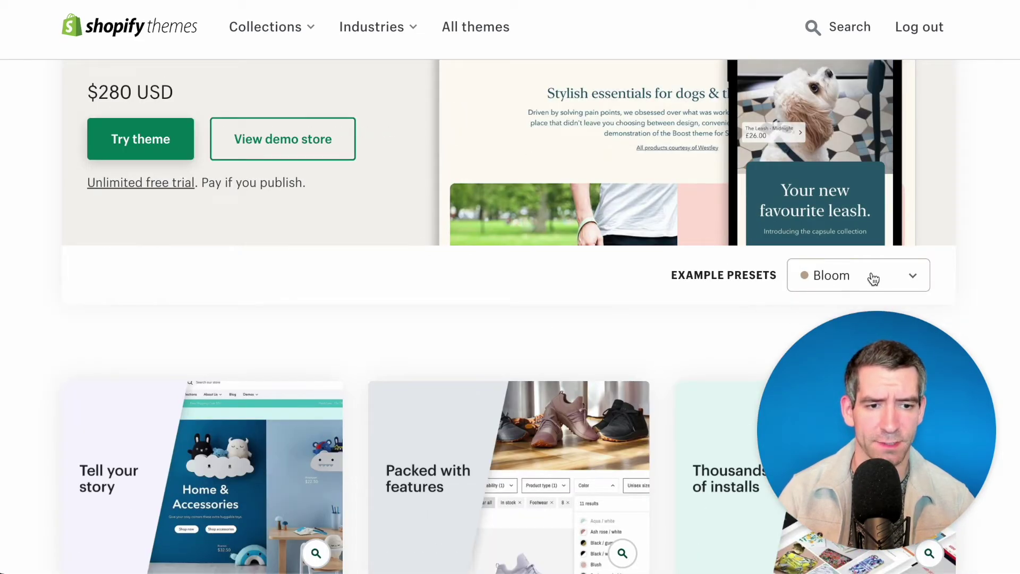
scroll(594, 295, up, 5)
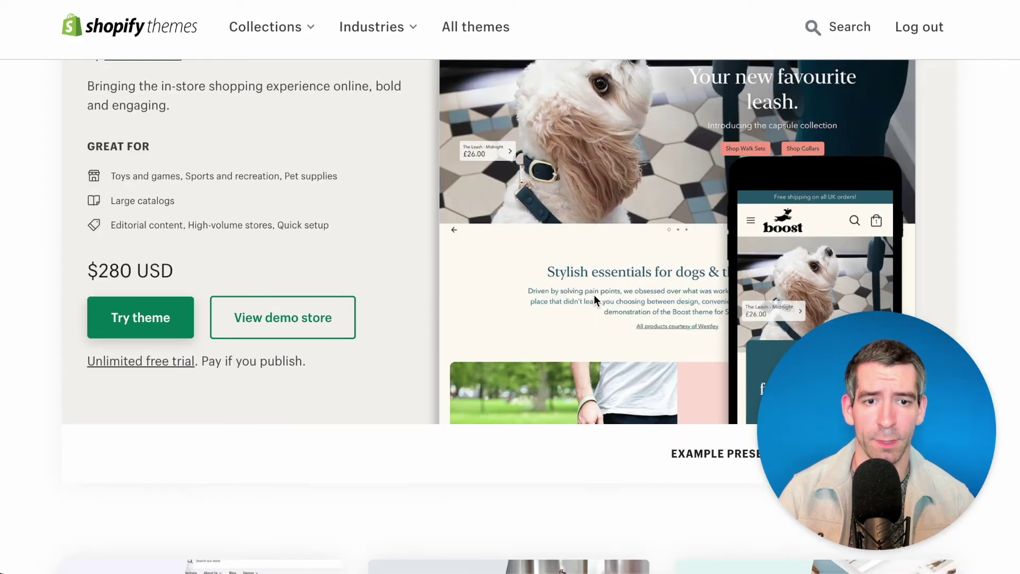
Preview the Boost theme in its Inspire example preset, followed by the Spark preset.
scroll(594, 295, down, 5)
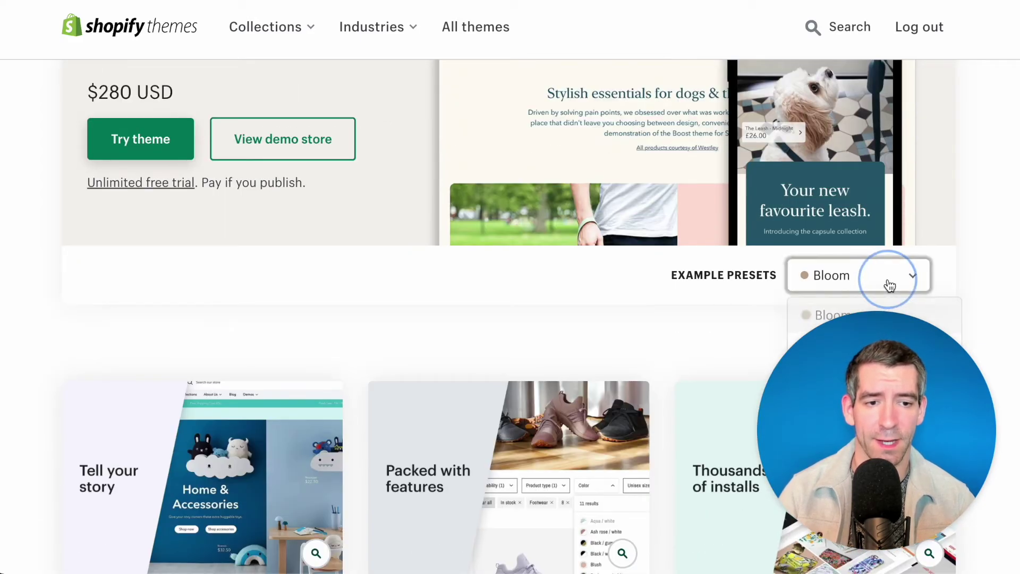
click(888, 282)
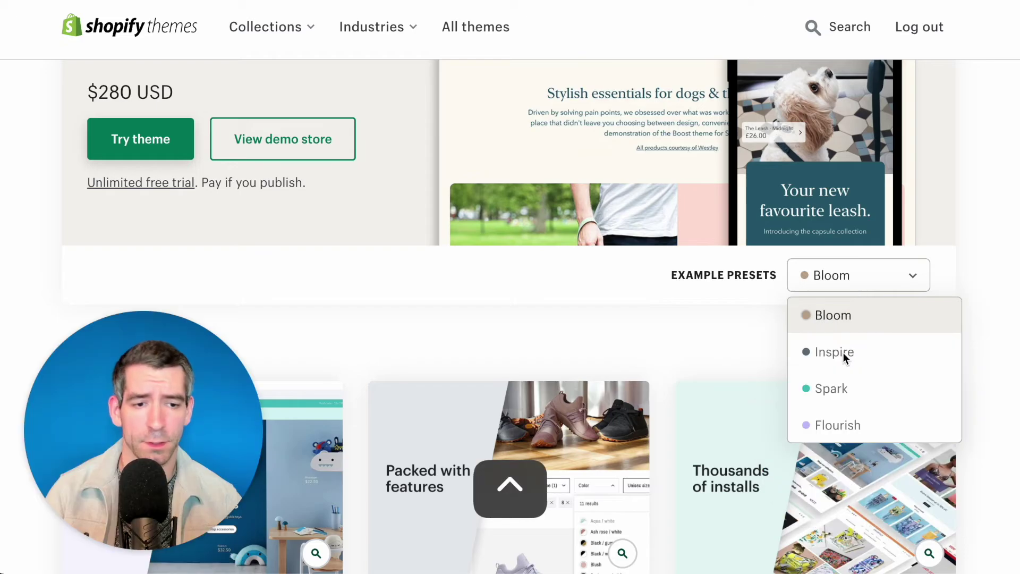
click(845, 352)
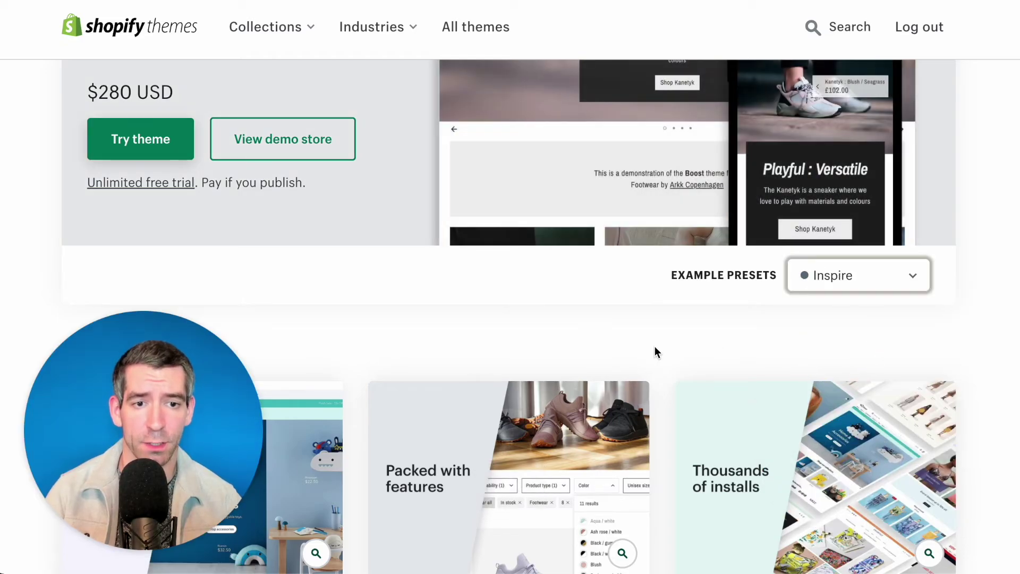
scroll(657, 352, down, 1)
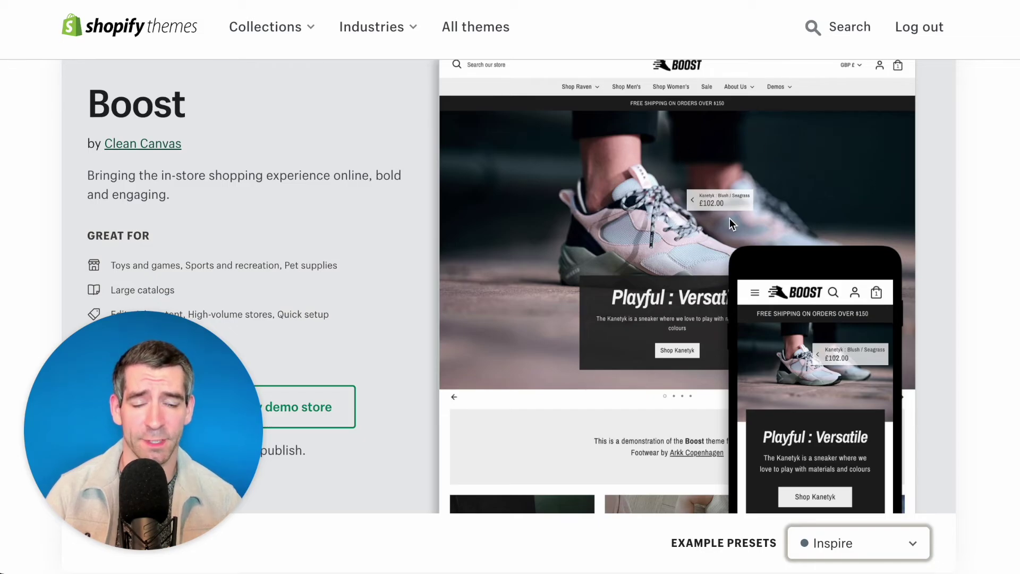
scroll(729, 224, down, 1)
click(923, 509)
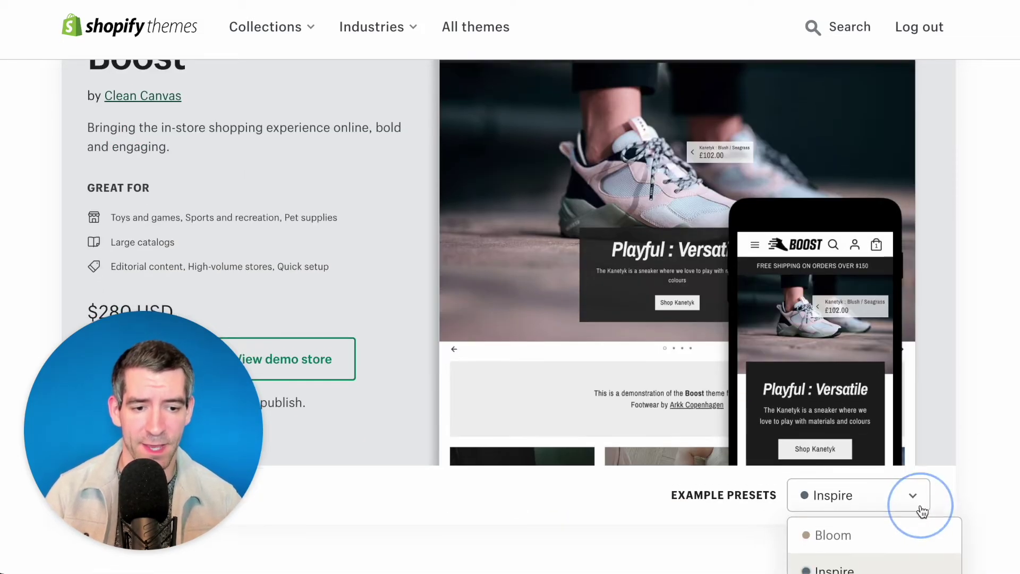
scroll(904, 513, down, 2)
click(878, 503)
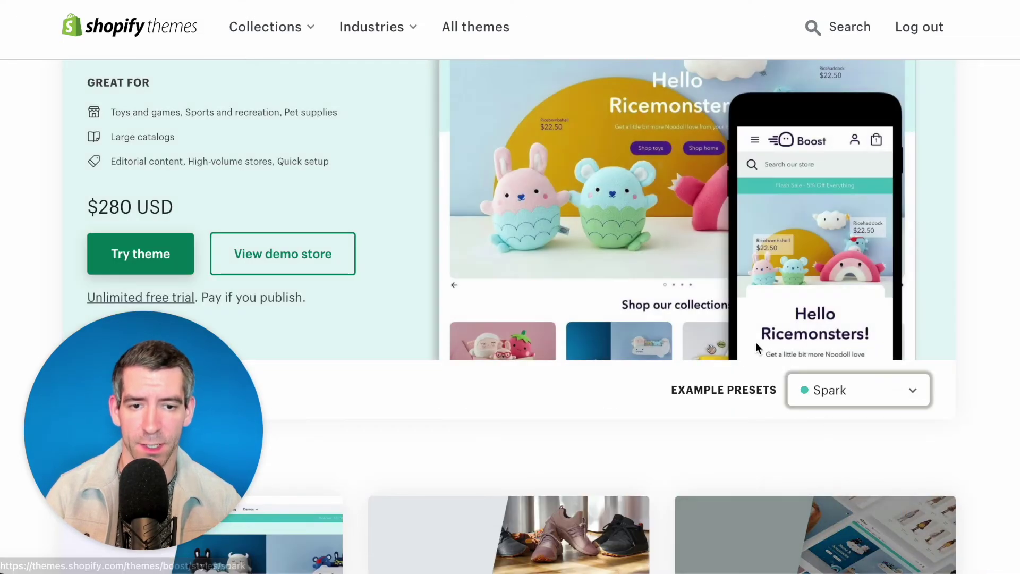
Read through the Boost theme's feature lists, from suitable store types and marketing to product discovery, and the stores using it.
scroll(505, 245, down, 10)
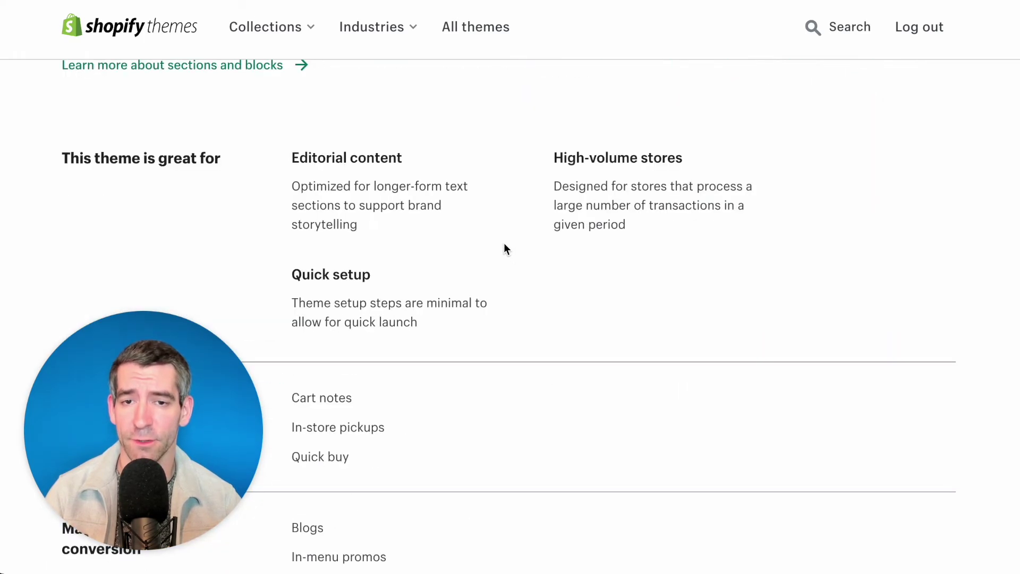
scroll(503, 249, down, 1)
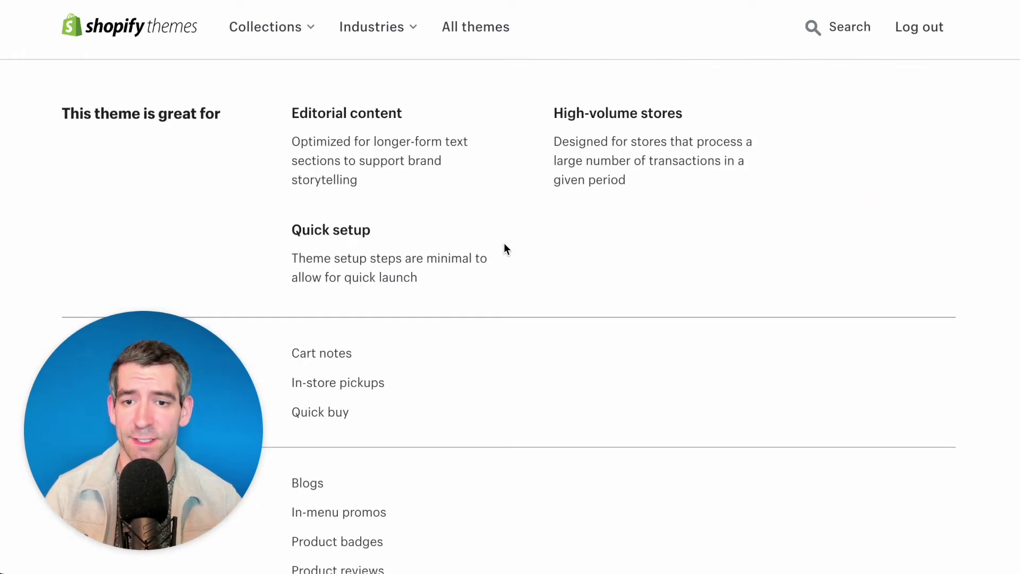
double_click(332, 112)
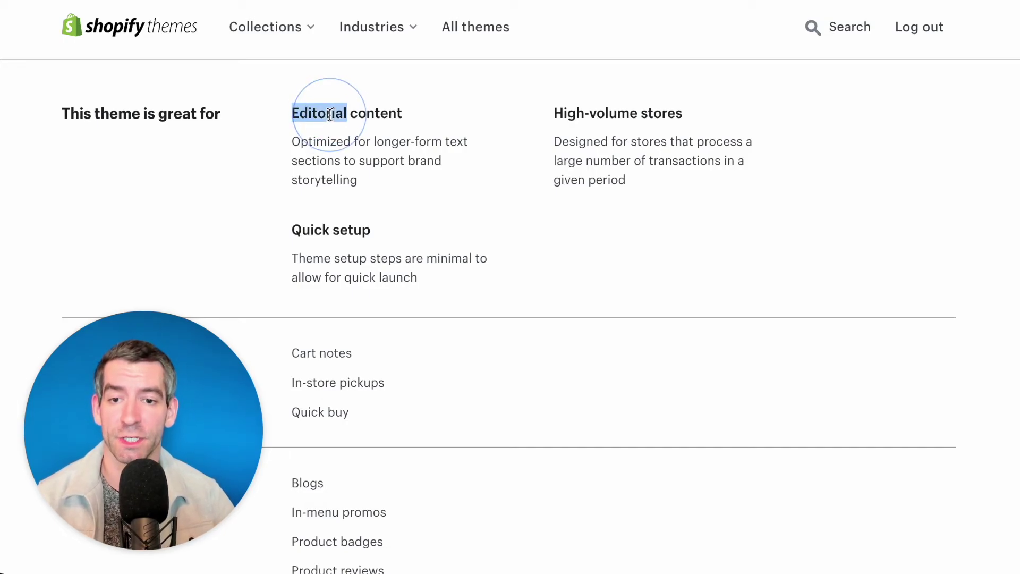
scroll(451, 141, down, 5)
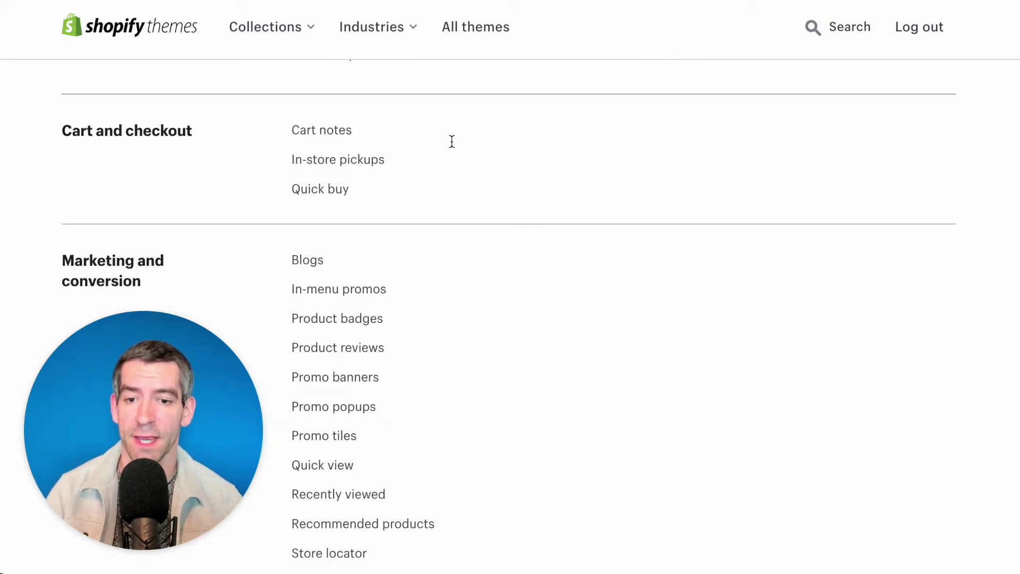
scroll(362, 141, down, 3)
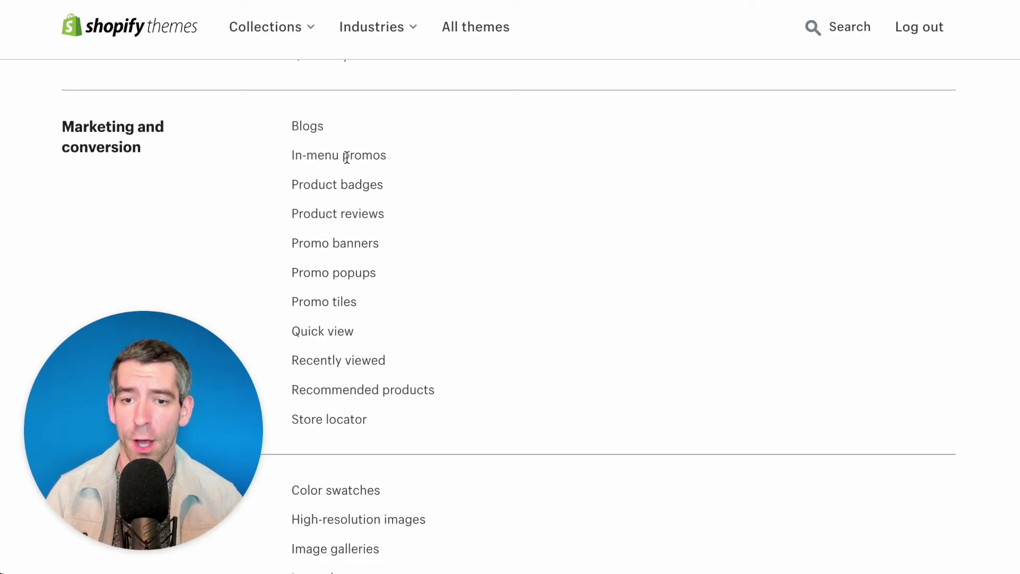
scroll(346, 159, down, 2)
scroll(343, 181, down, 7)
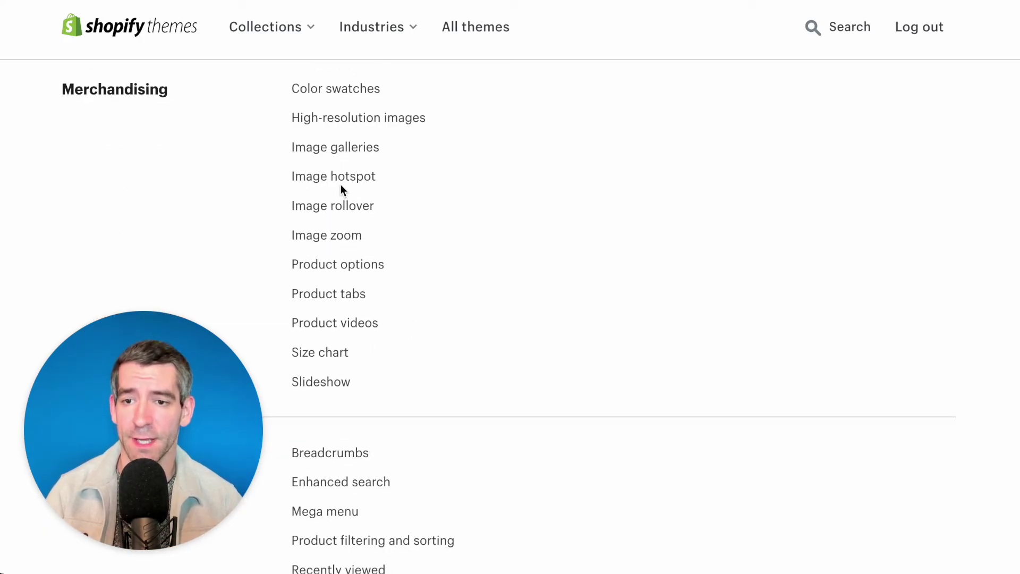
scroll(342, 186, down, 8)
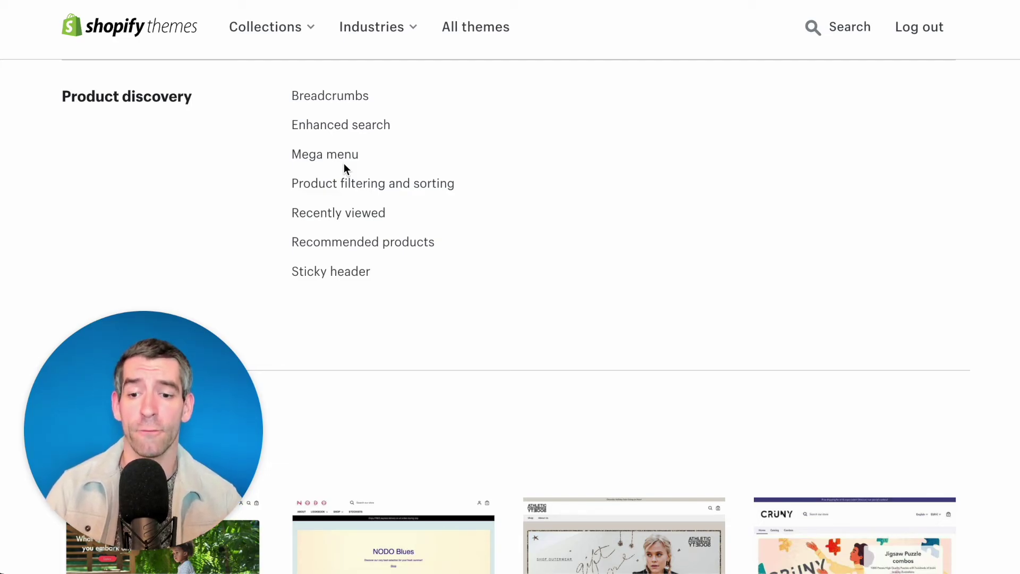
scroll(344, 163, down, 8)
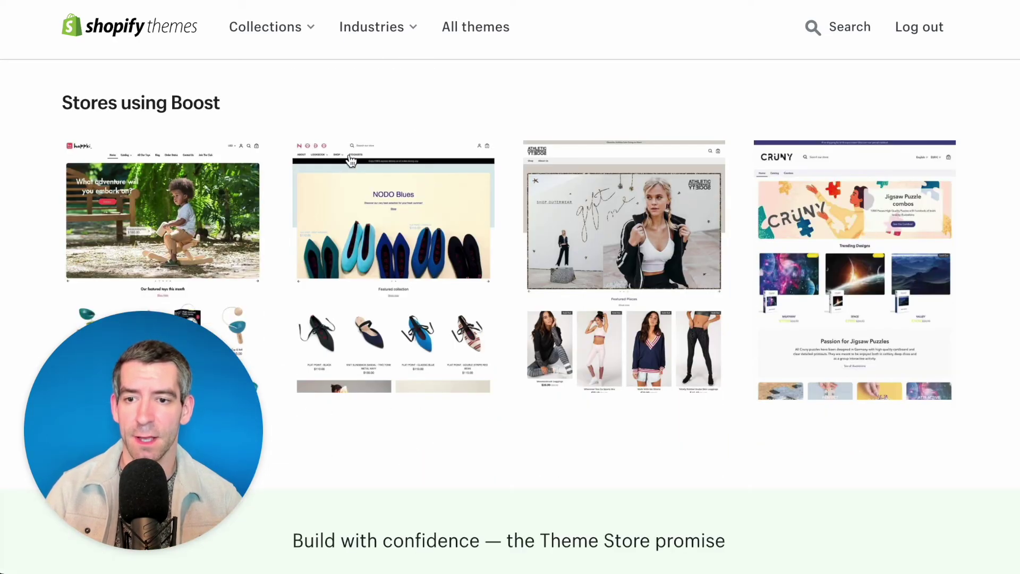
scroll(351, 160, down, 1)
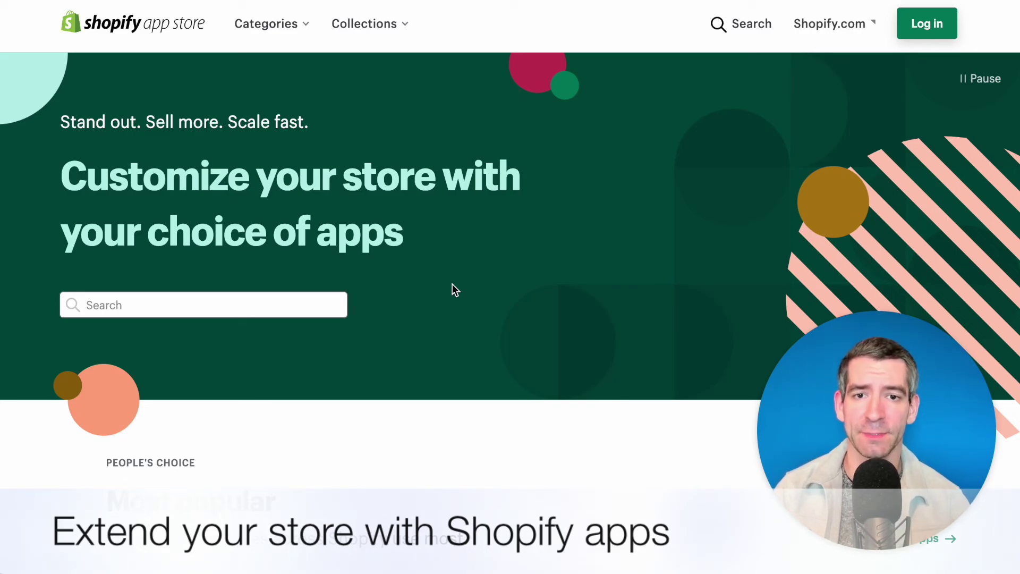
Look through the Shopify App Store home page's most popular, spotlight and sourcing app sections, and return to its start.
scroll(451, 284, down, 4)
scroll(452, 284, up, 4)
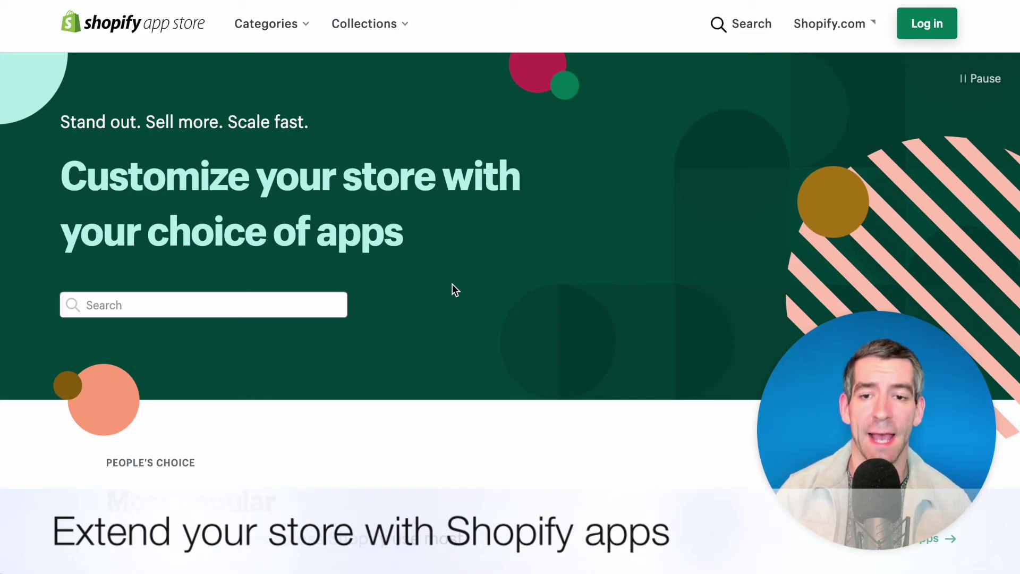
scroll(452, 285, down, 6)
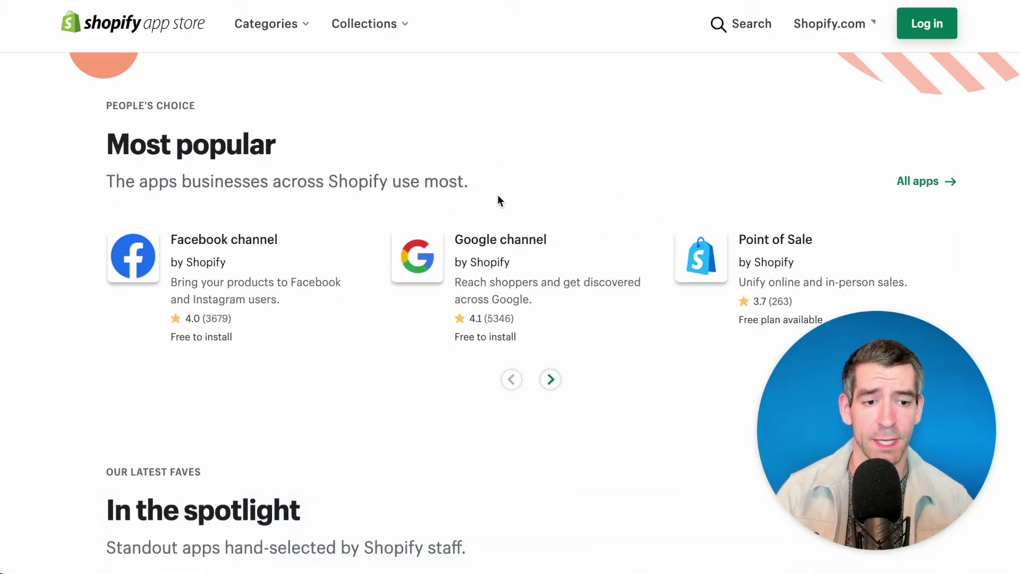
scroll(510, 207, down, 6)
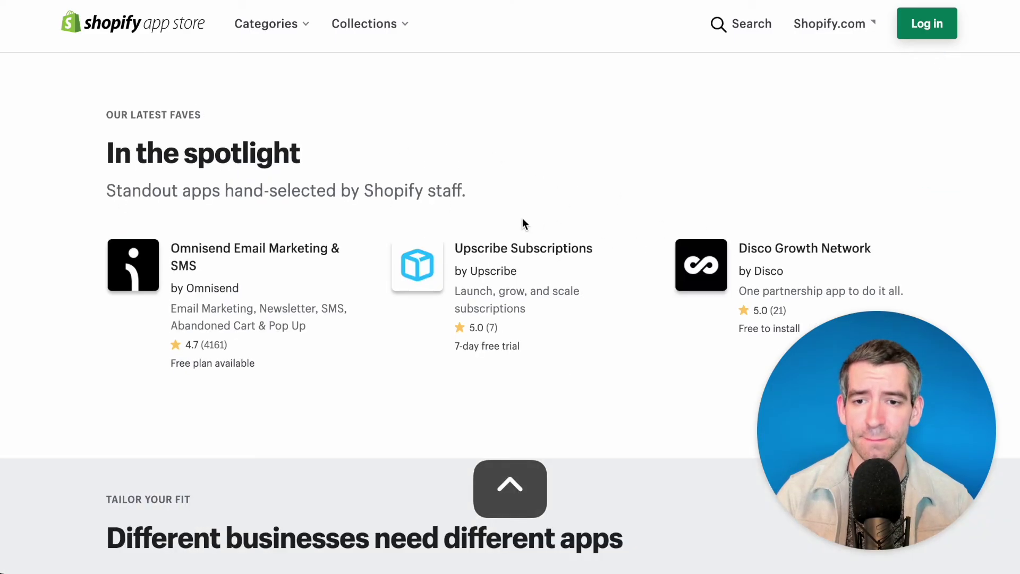
scroll(522, 223, down, 1)
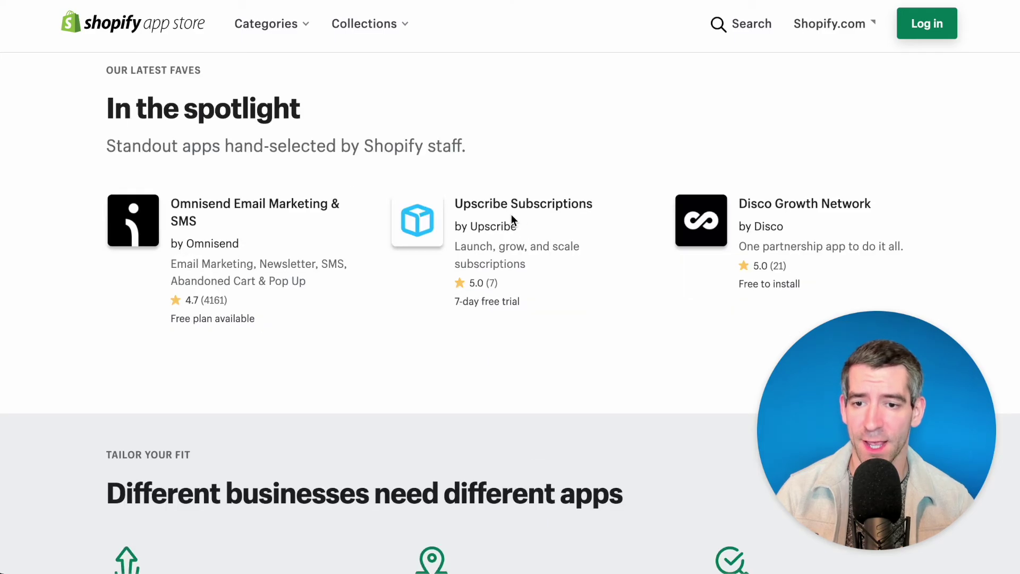
scroll(601, 255, down, 15)
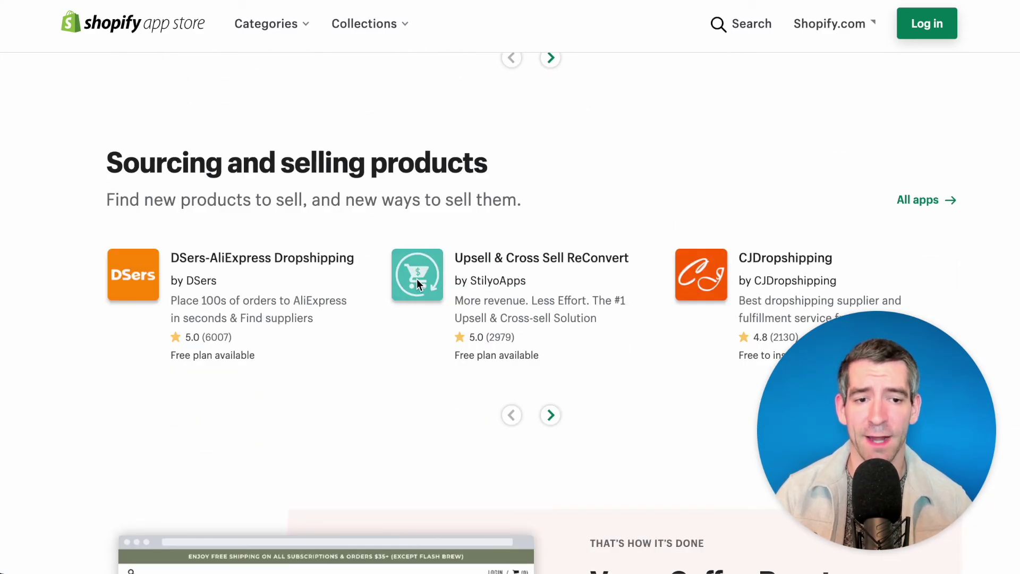
scroll(413, 278, down, 20)
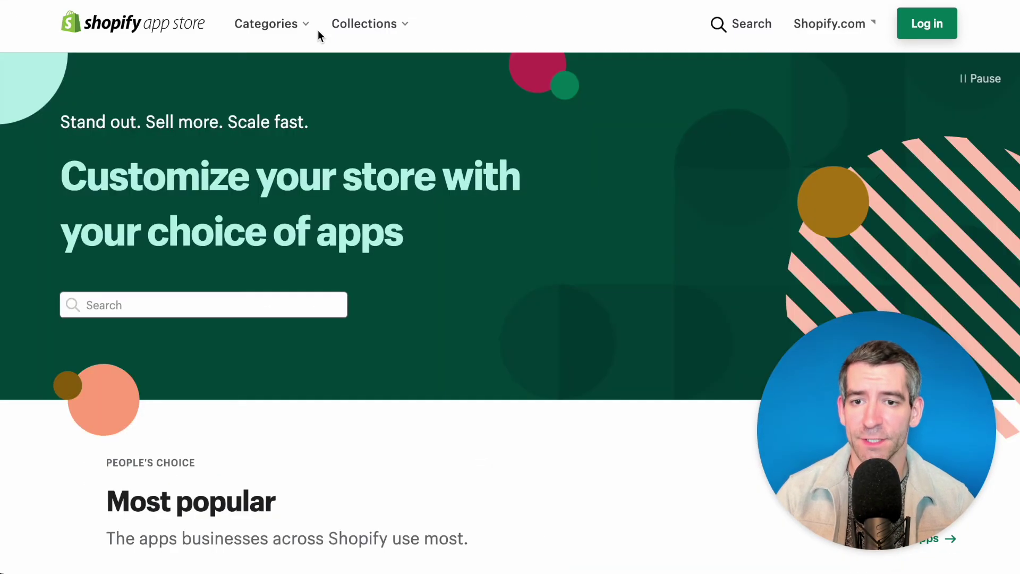
Browse the app categories Merchandising and Fulfillment, open Fulfilling orders, and look over its go-to and outsourced fulfillment apps.
click(302, 26)
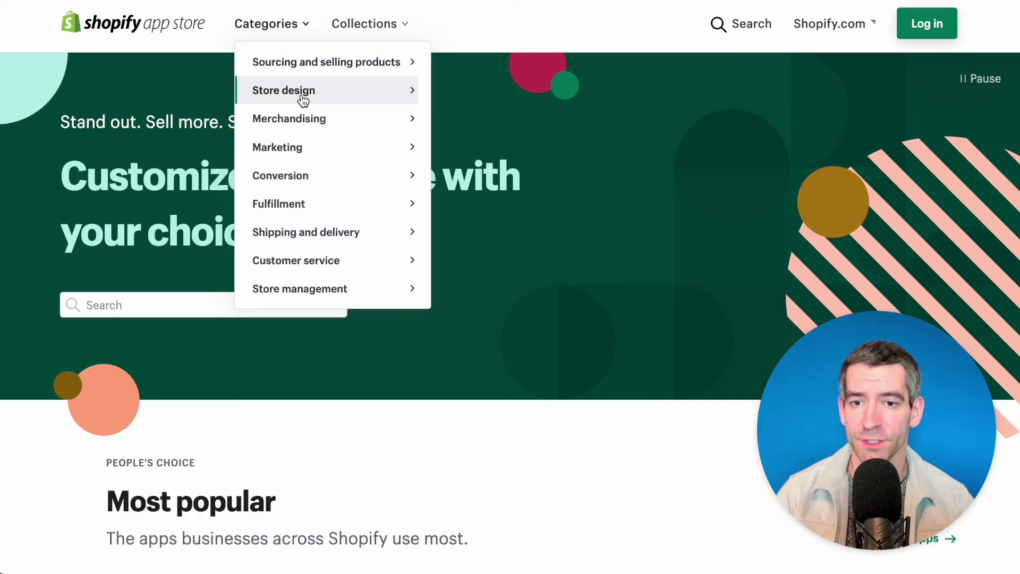
click(352, 118)
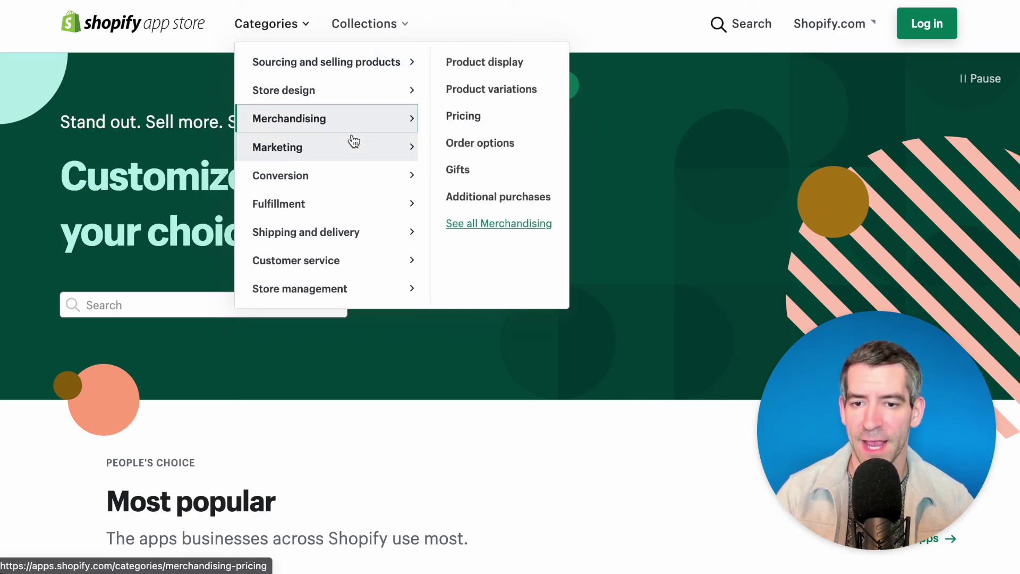
click(361, 203)
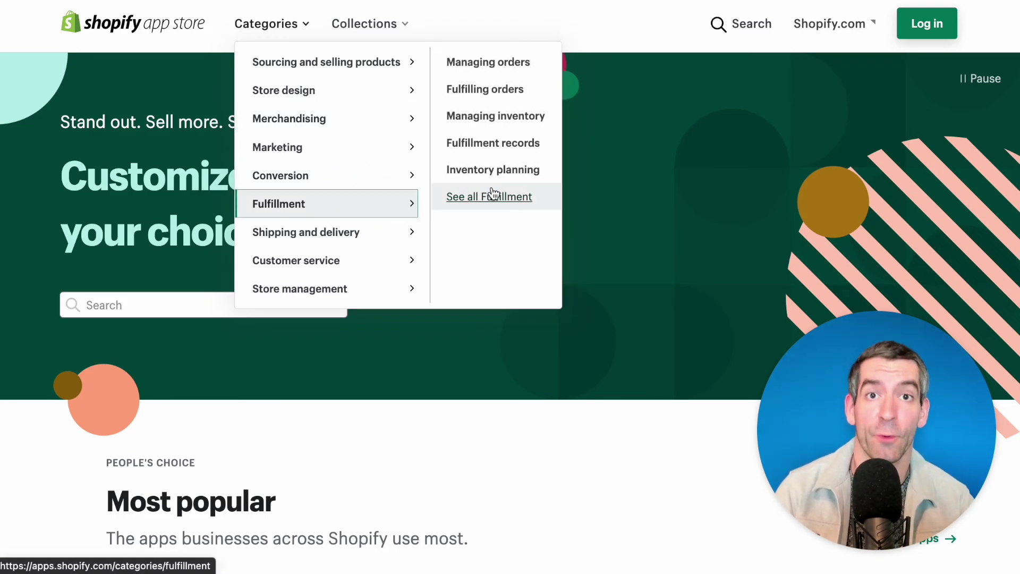
click(494, 90)
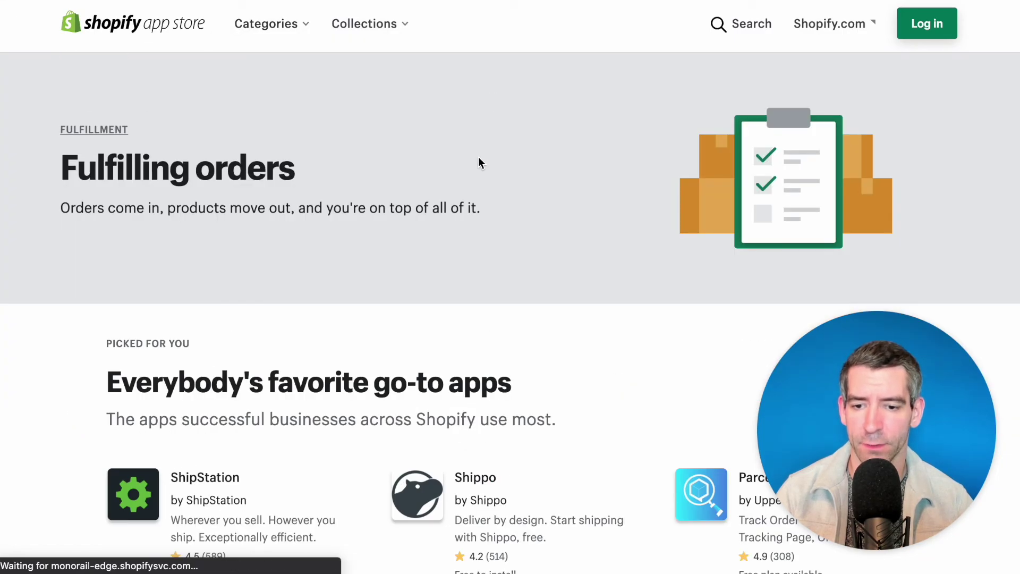
scroll(478, 157, down, 5)
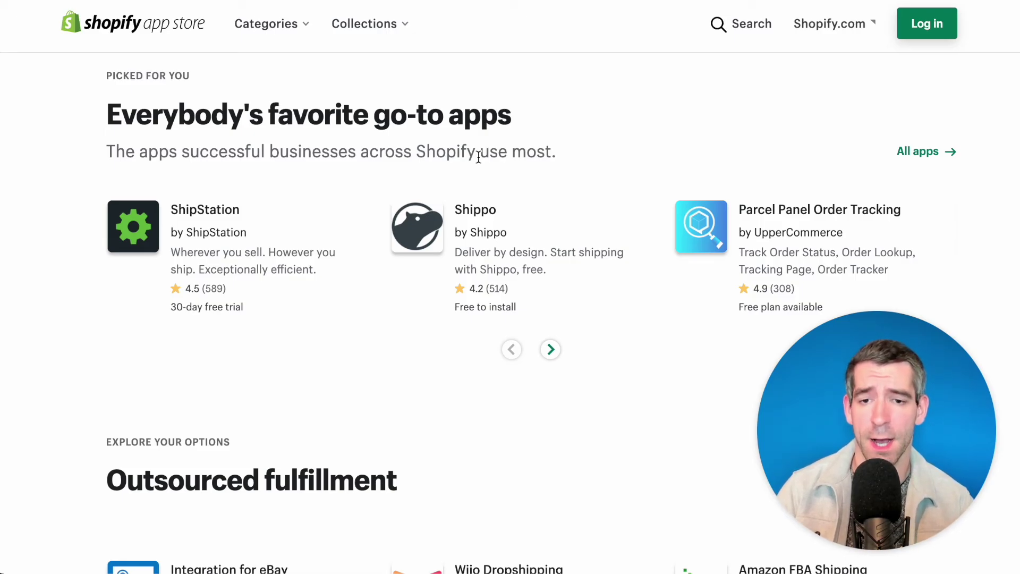
scroll(479, 159, down, 3)
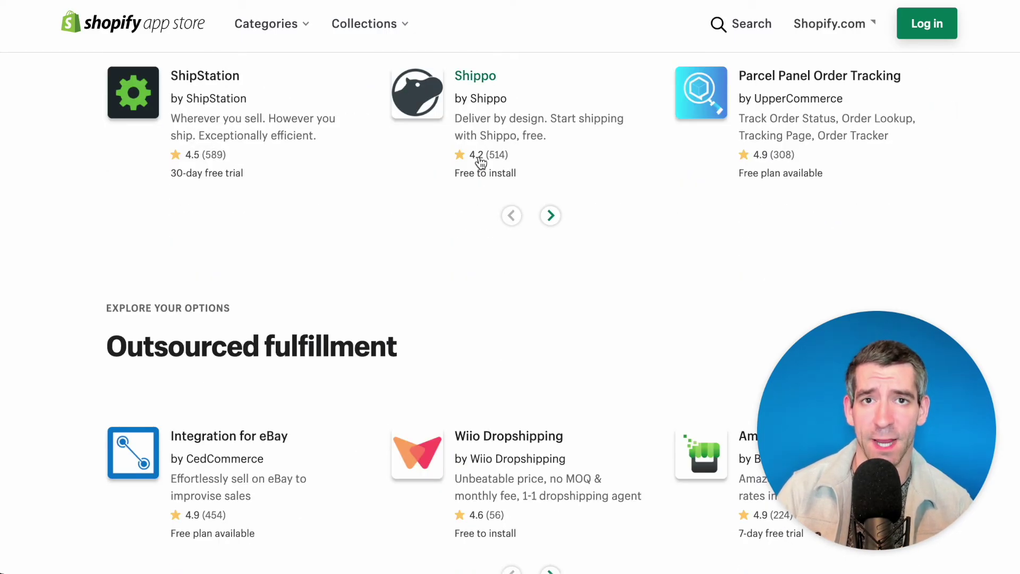